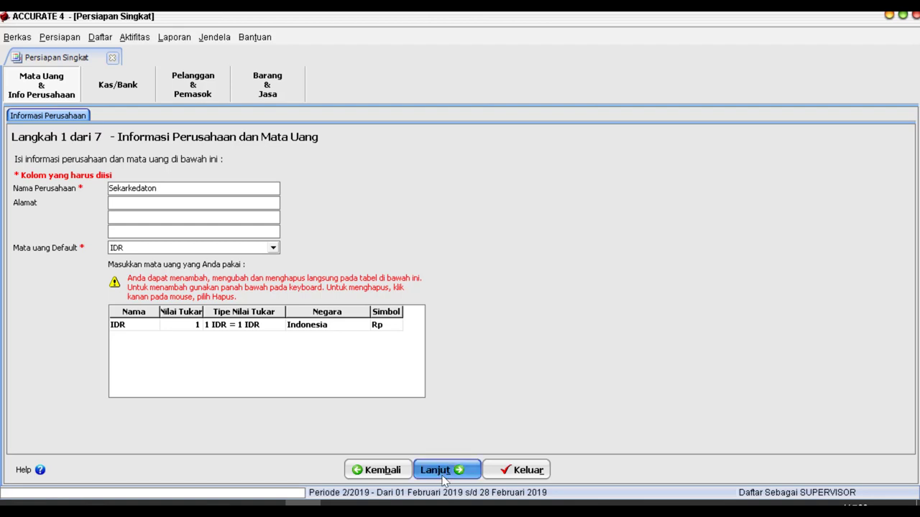
# Continue to the cash and bank information step of the quick setup and delete the Deposito account.
pyautogui.click(441, 470)
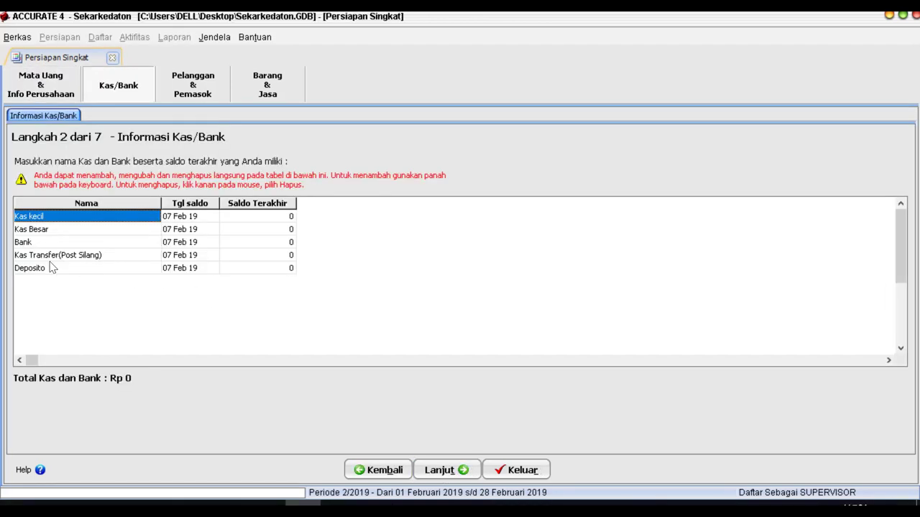
pyautogui.click(52, 268)
pyautogui.rightClick(42, 268)
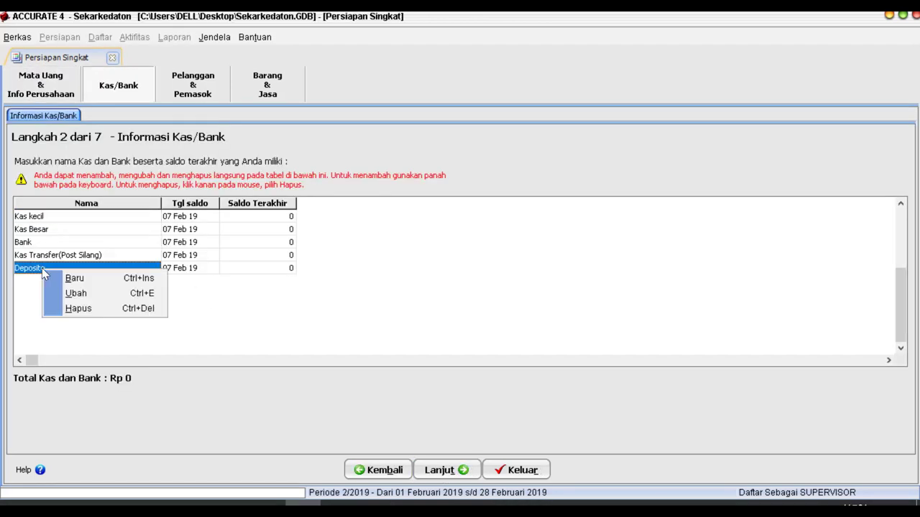
pyautogui.click(78, 308)
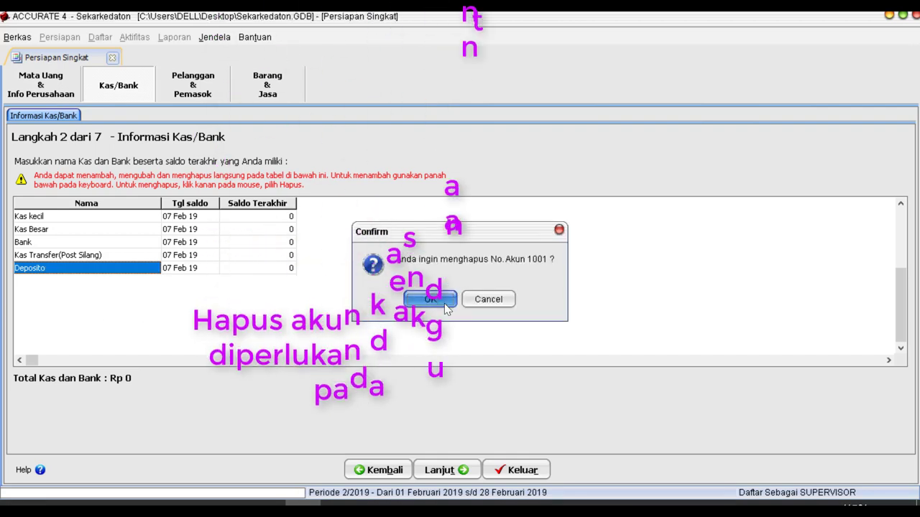
pyautogui.click(427, 299)
# Delete the Kas Transfer(Post Silang) and Kas Besar accounts from the cash and bank list.
pyautogui.rightClick(88, 257)
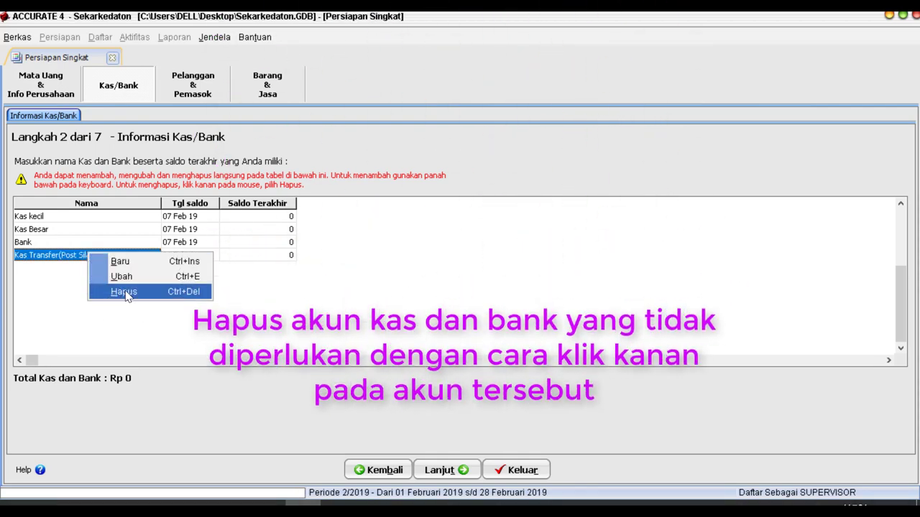
pyautogui.click(124, 294)
pyautogui.click(430, 300)
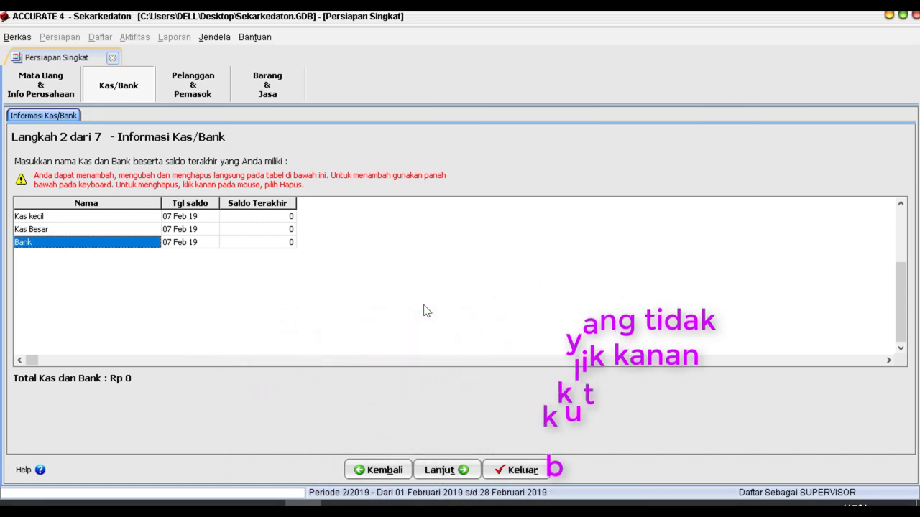
pyautogui.click(120, 231)
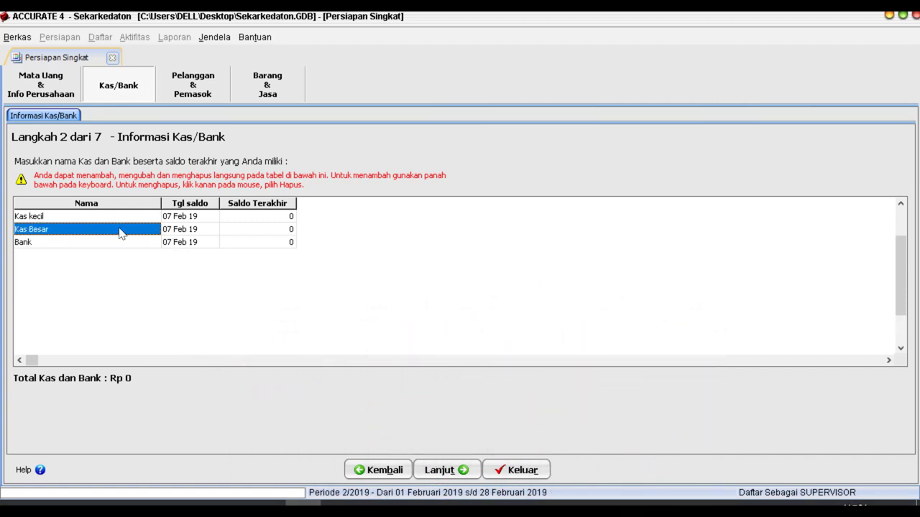
pyautogui.rightClick(120, 231)
pyautogui.click(158, 269)
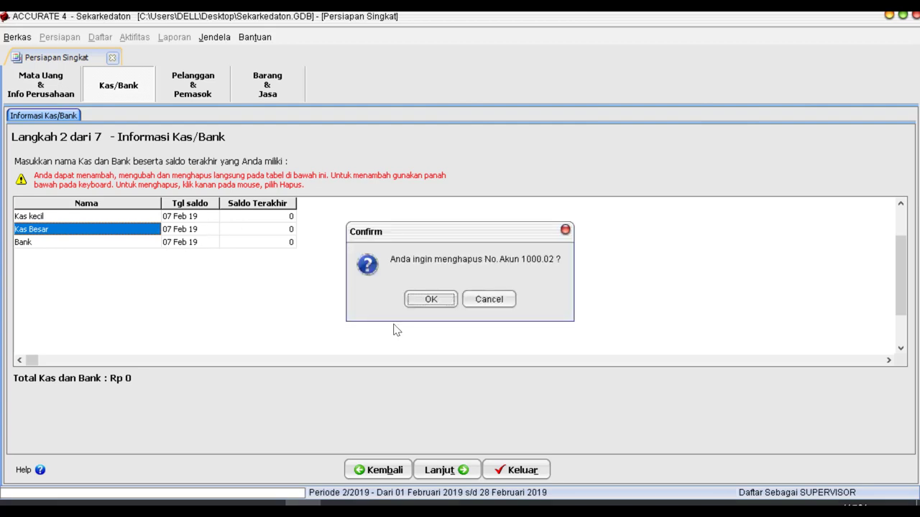
pyautogui.click(429, 300)
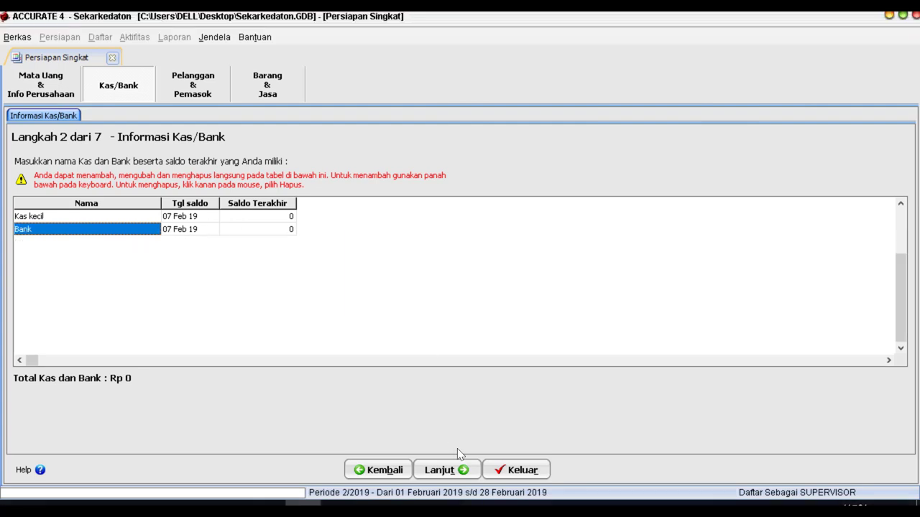
# Advance through the customer, supplier, inventory method, goods and services steps without changing anything, and finish the quick setup.
pyautogui.click(444, 474)
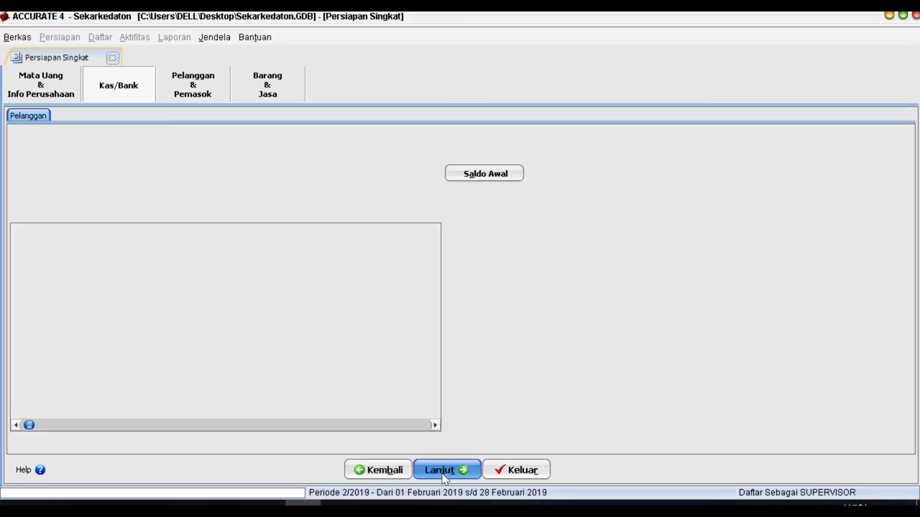
pyautogui.click(444, 471)
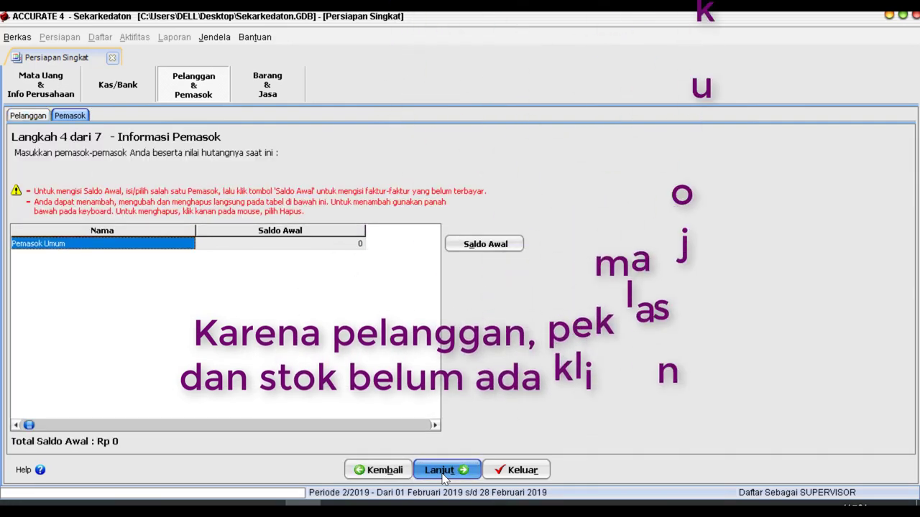
pyautogui.click(444, 471)
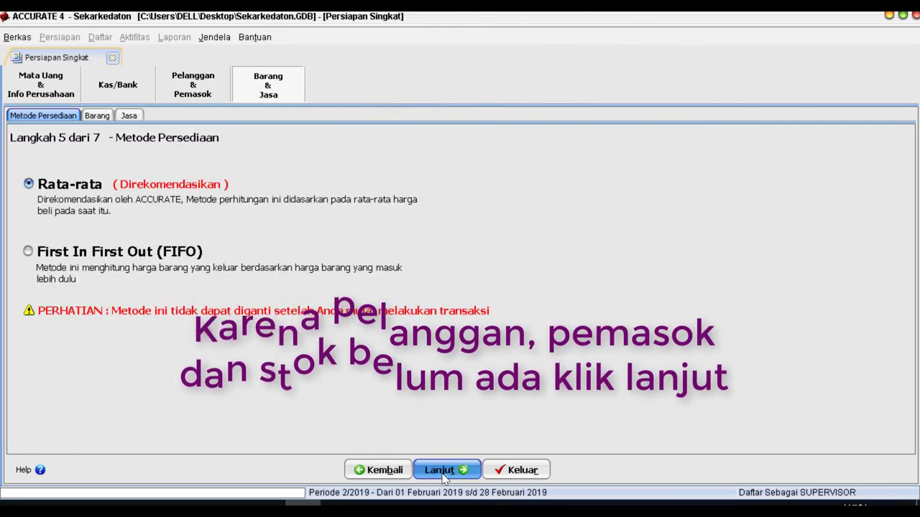
pyautogui.click(443, 473)
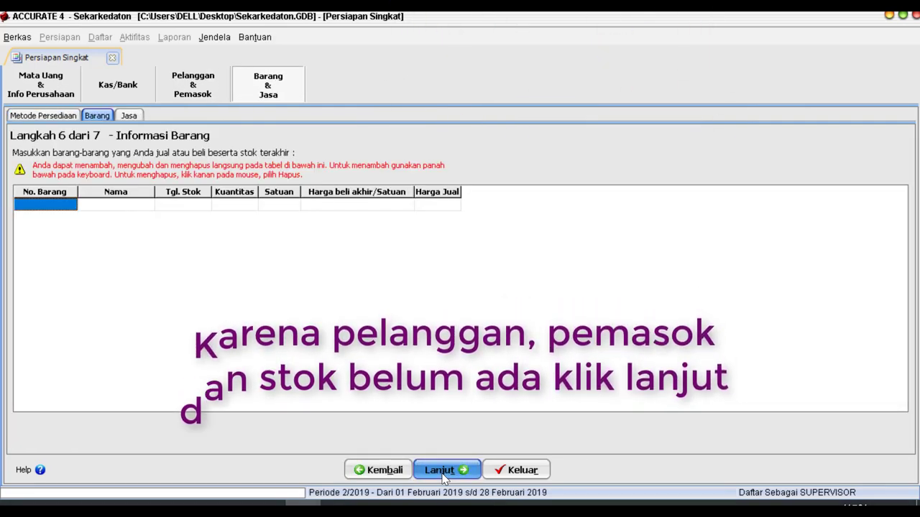
pyautogui.click(442, 474)
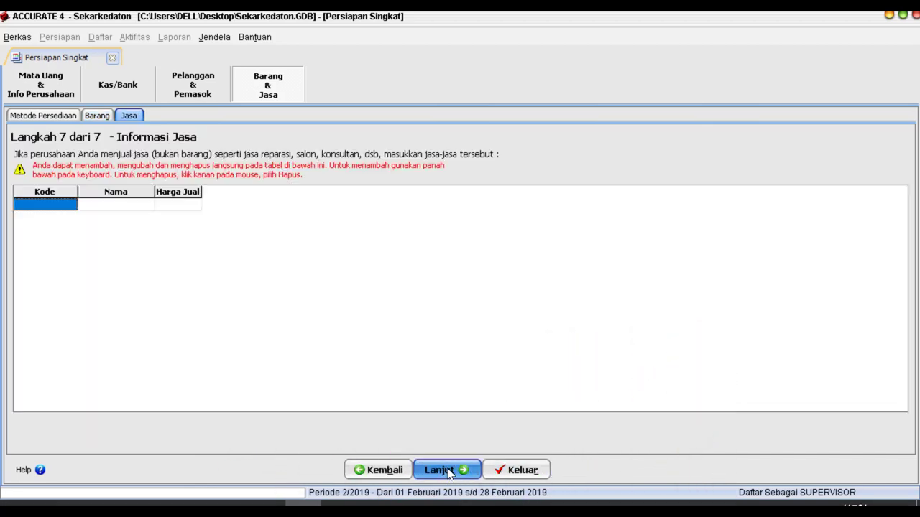
pyautogui.click(446, 470)
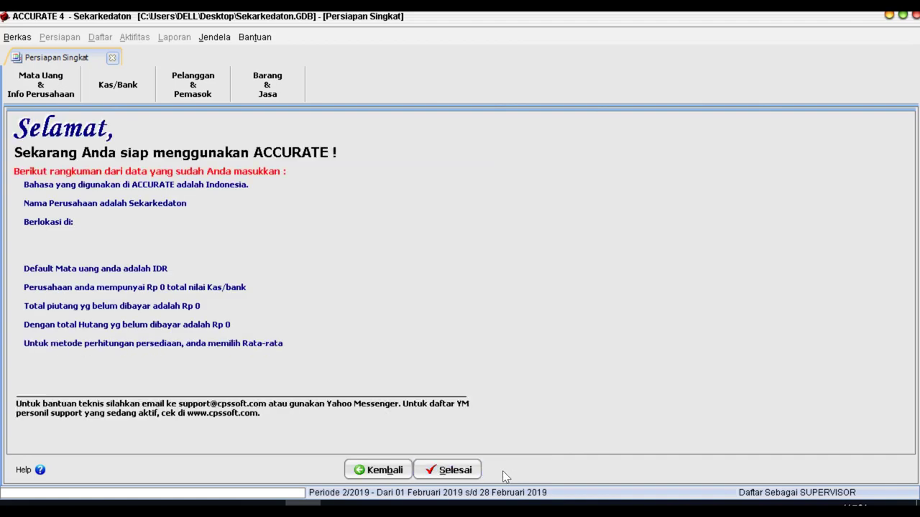
pyautogui.click(456, 470)
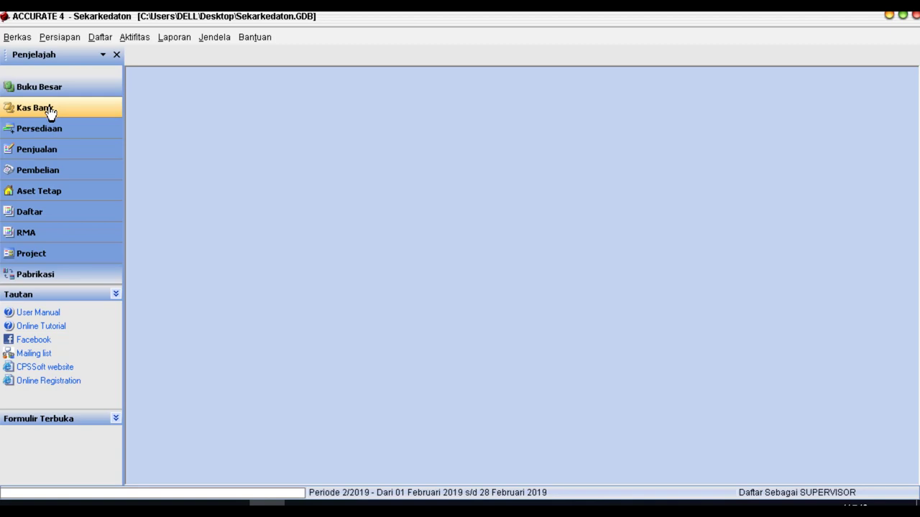
# Start a new cash receipt into Kas kecil dated 01/12/2018, with a Modal Awal memo naming the owner and an amount of 1,000,000.
pyautogui.click(50, 109)
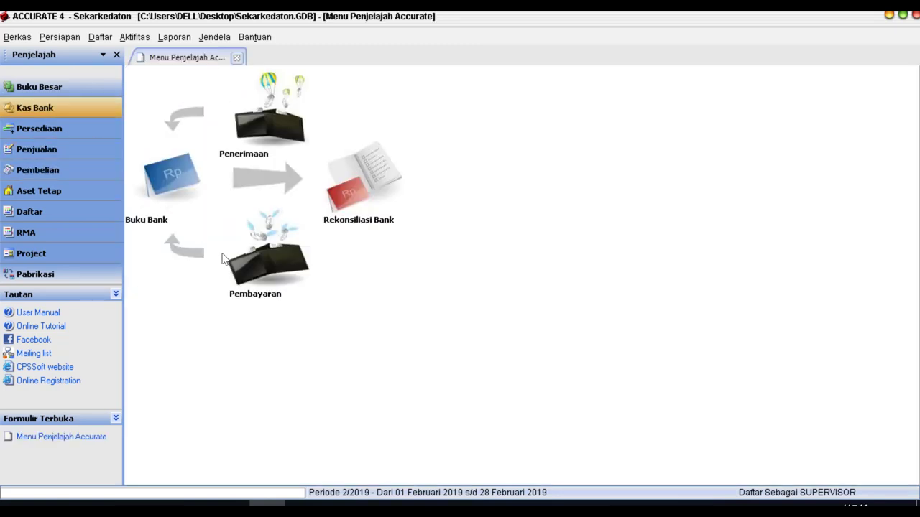
pyautogui.click(284, 122)
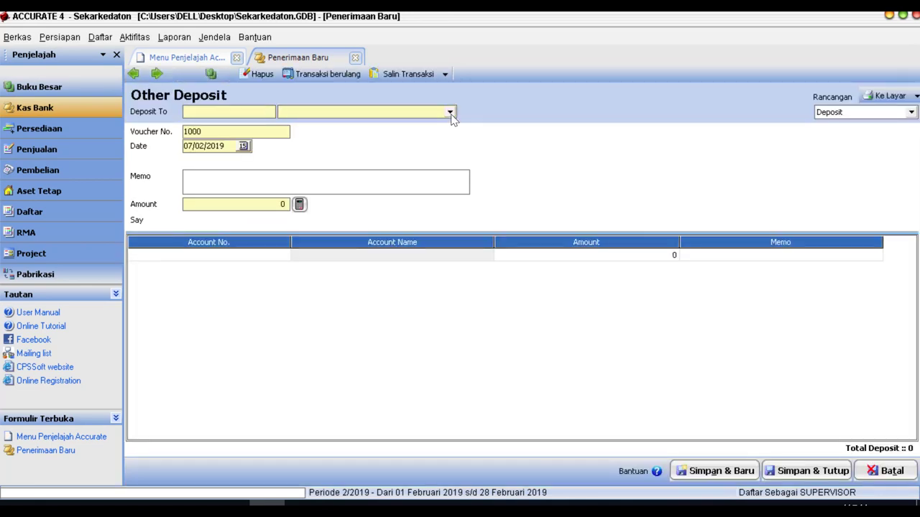
pyautogui.click(450, 113)
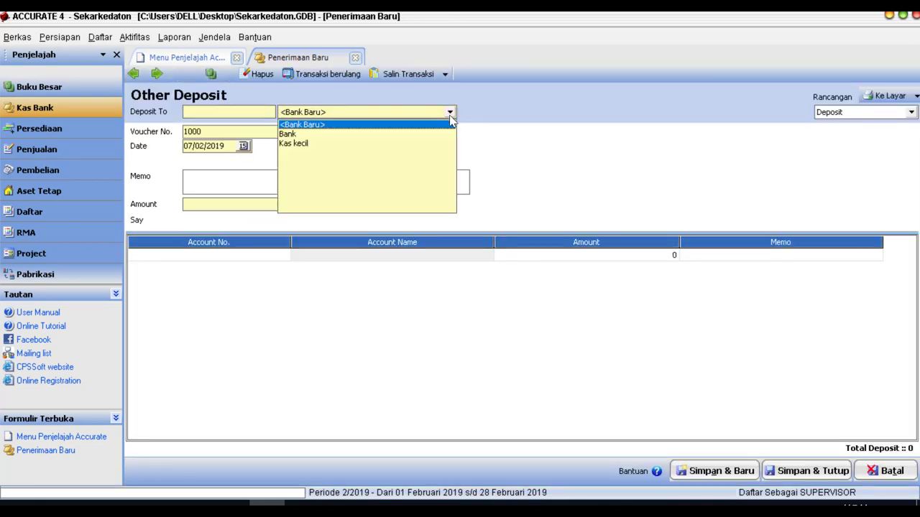
pyautogui.click(289, 144)
pyautogui.moveTo(230, 145); pyautogui.dragTo(173, 142)
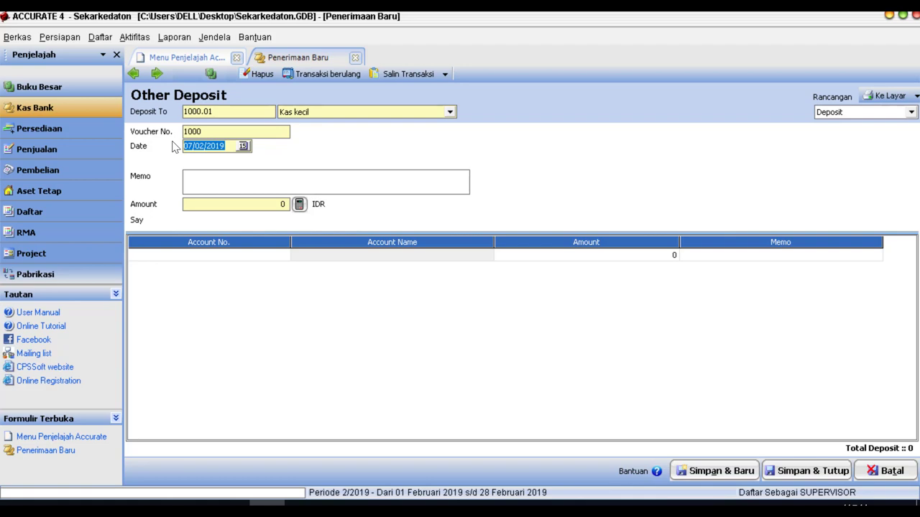
pyautogui.write('0')
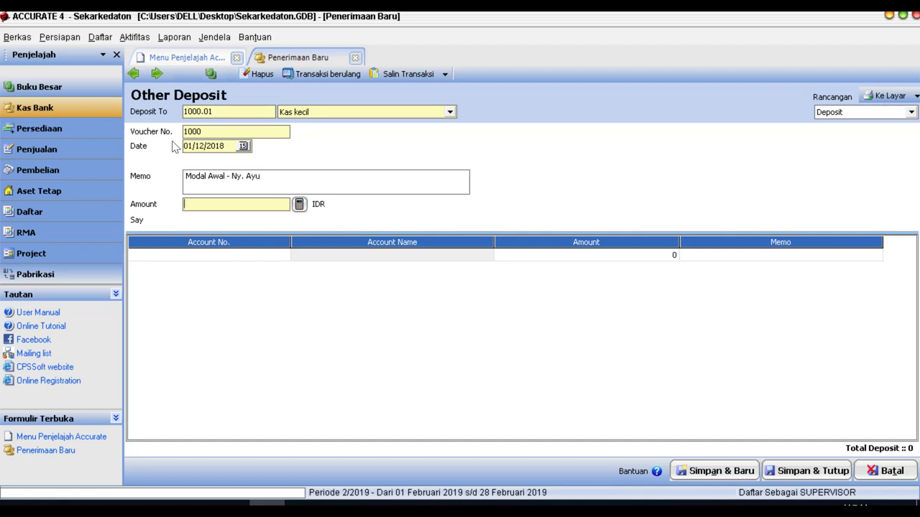
pyautogui.write('1000000')
pyautogui.press('Tab')
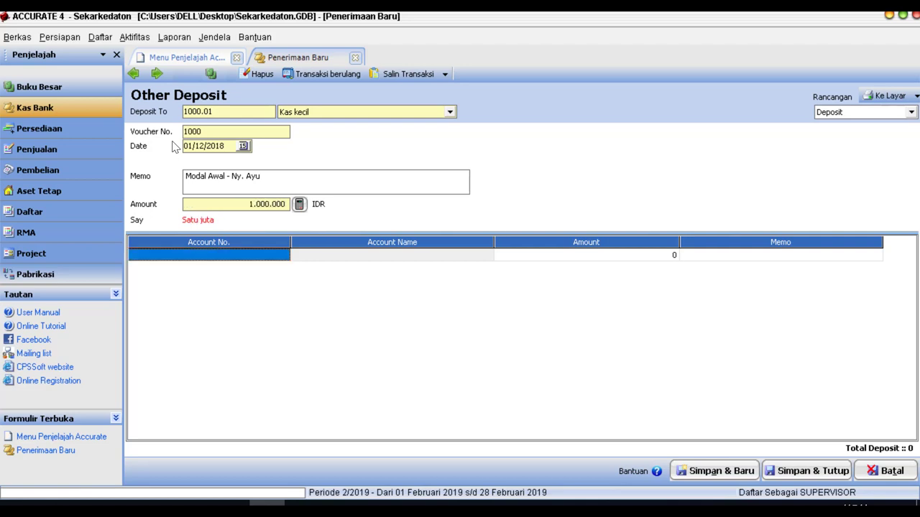
# Assign the receipt's full amount to the Modal account, then save and close the receipt.
pyautogui.write('m')
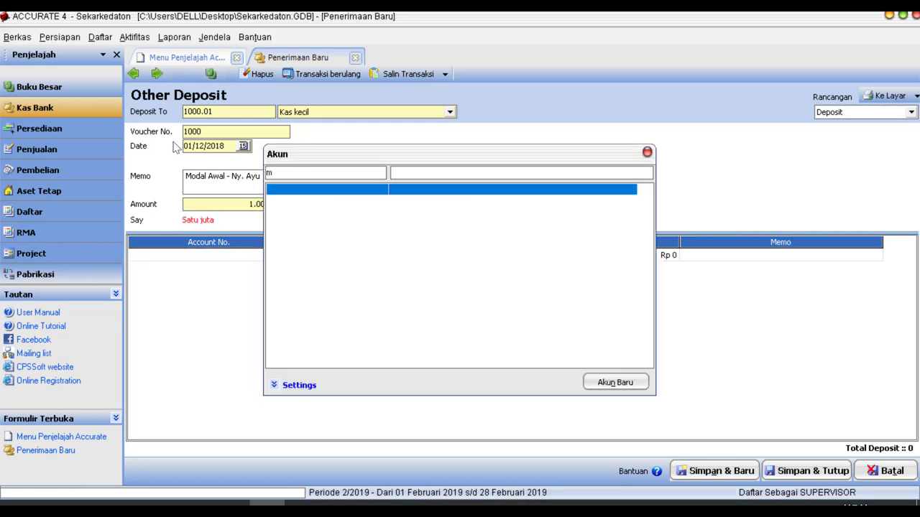
pyautogui.write('oda')
pyautogui.press('Return')
pyautogui.press('Tab')
pyautogui.press('Tab')
pyautogui.press('Tab')
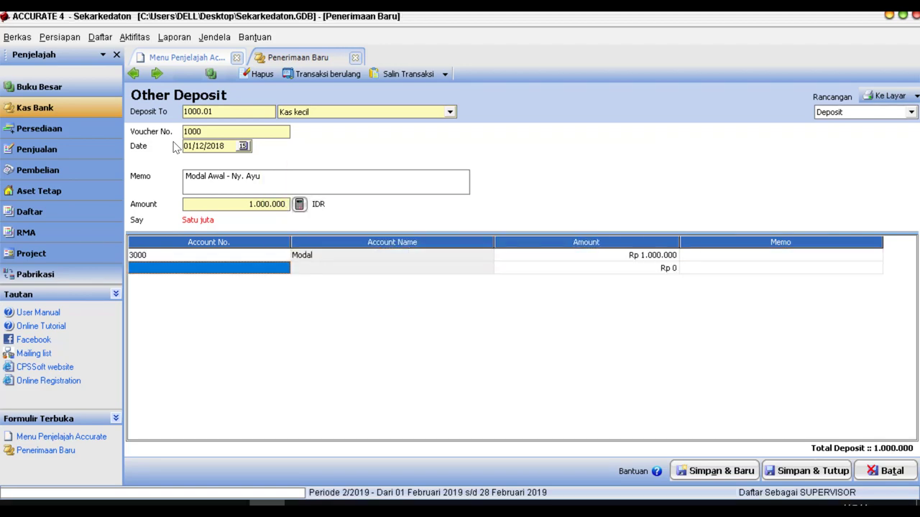
pyautogui.click(817, 476)
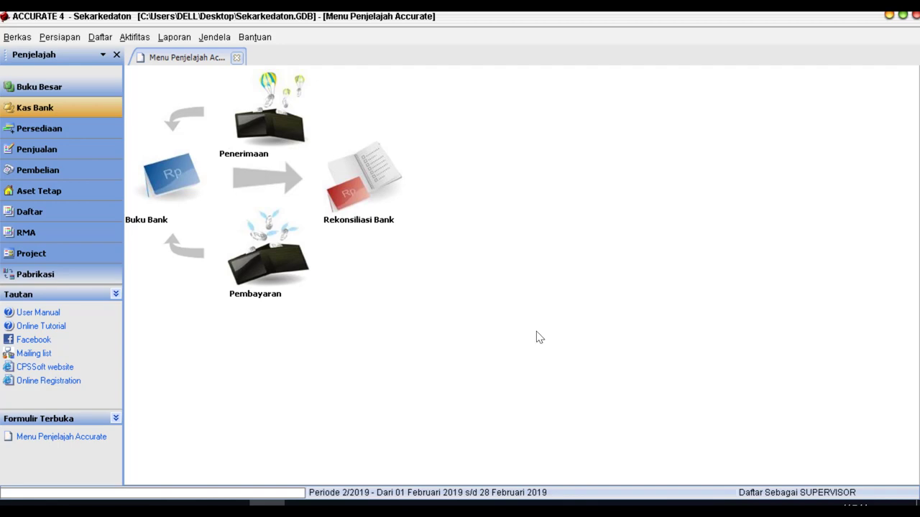
# Start a new payment from Kas kecil dated 02/12/2018, with the memo Peralatan Salon and an amount of 300,000.
pyautogui.click(271, 279)
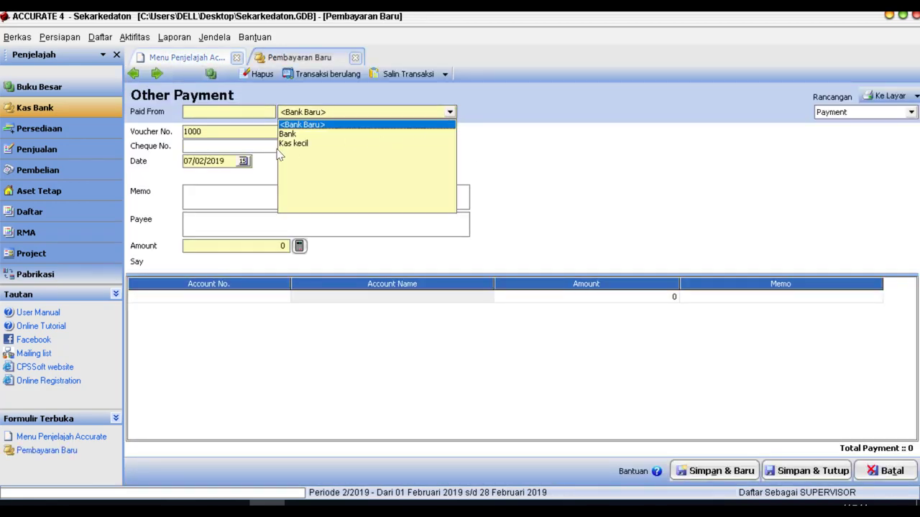
pyautogui.click(291, 144)
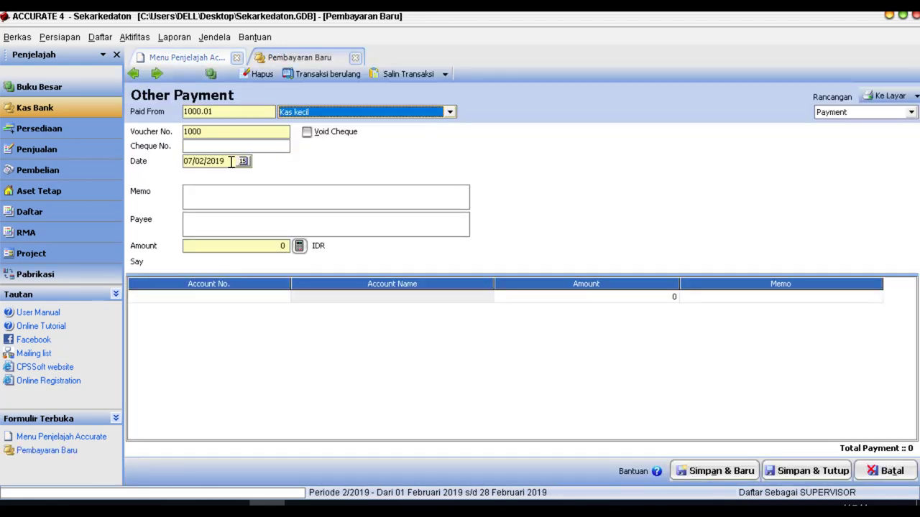
pyautogui.moveTo(230, 161); pyautogui.dragTo(169, 162)
pyautogui.write('0')
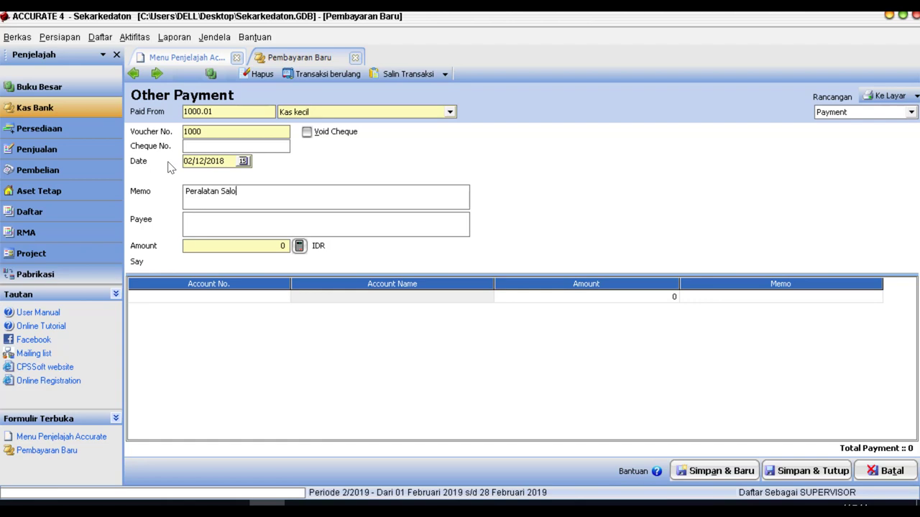
pyautogui.click(220, 247)
pyautogui.write('300000')
pyautogui.press('Tab')
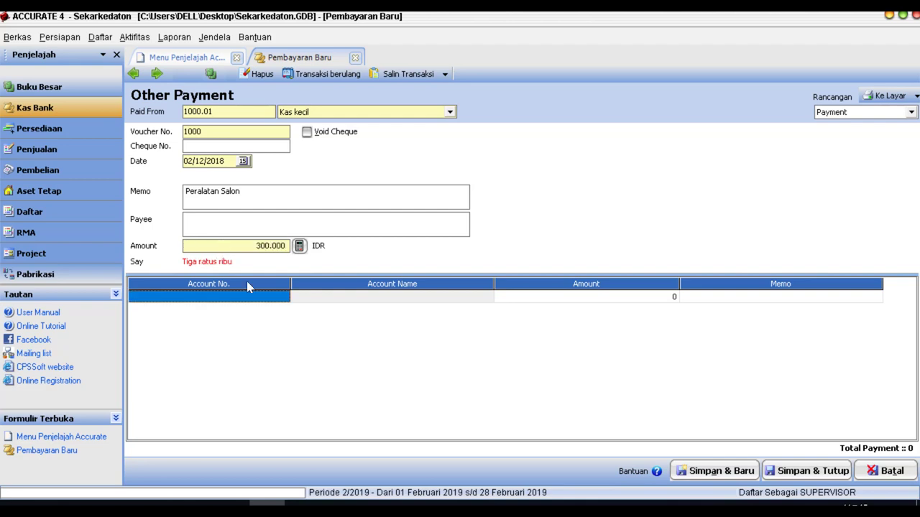
# For the payment's account line, start a new account of type Aktiva Lancar lainnya with account number 120002.
pyautogui.click(285, 298)
pyautogui.click(284, 296)
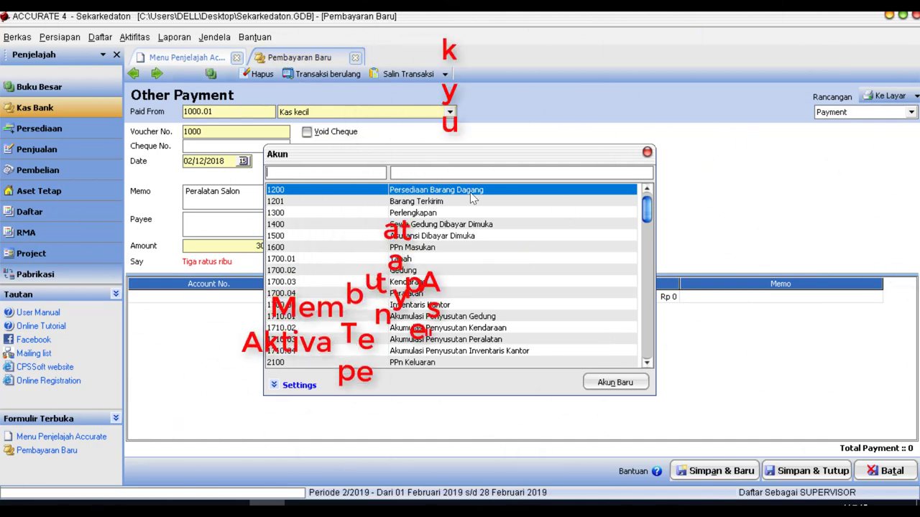
pyautogui.click(617, 384)
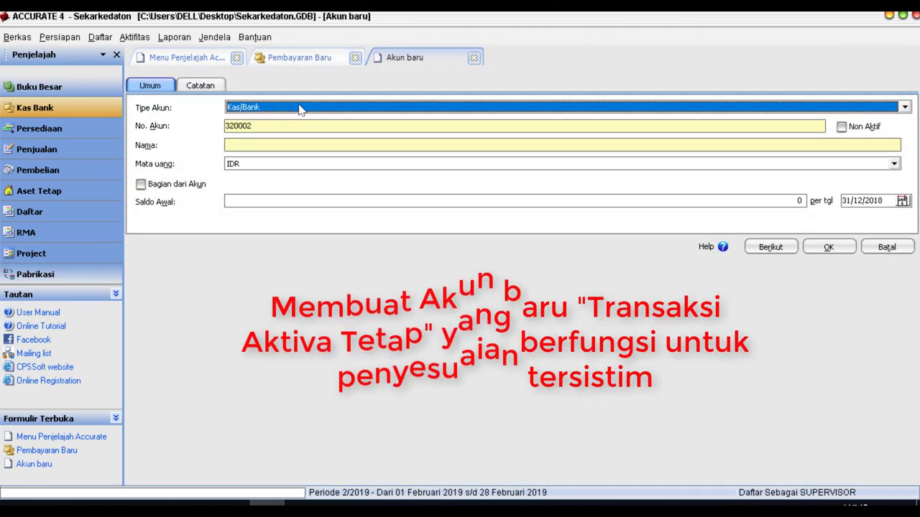
pyautogui.click(300, 109)
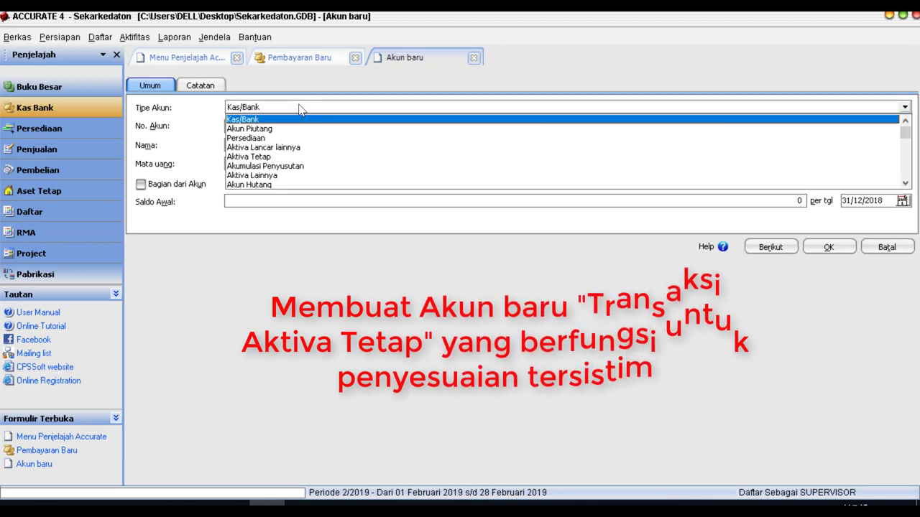
pyautogui.click(263, 147)
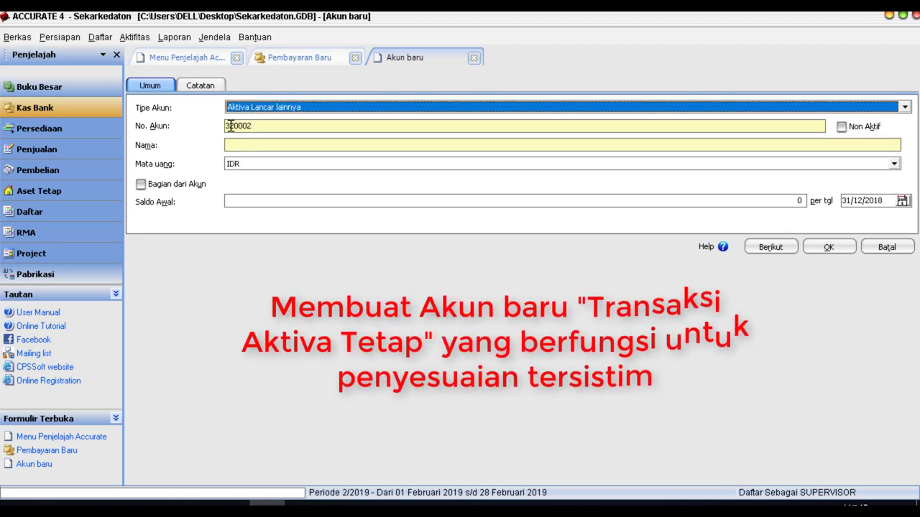
pyautogui.click(254, 148)
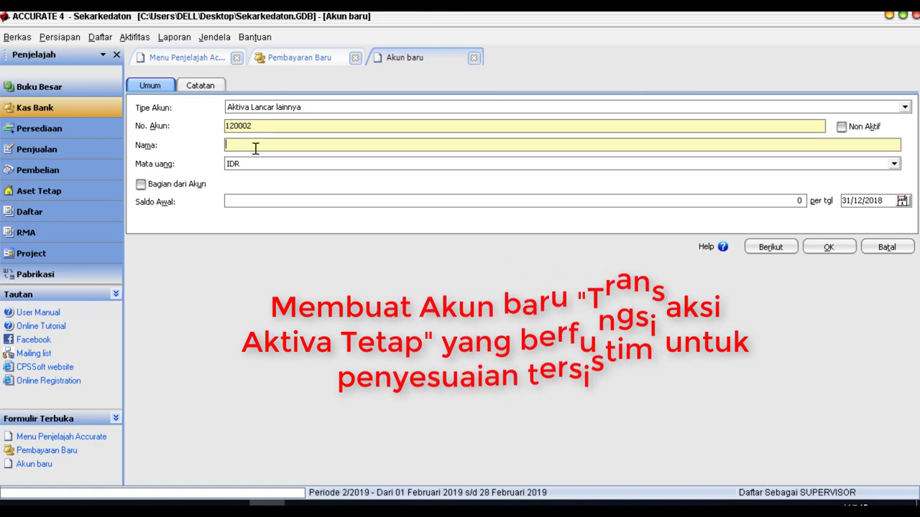
# Name the account Transaksi Aktiva Tetap and use it for the payment's full amount, then save and close the payment.
pyautogui.write('T')
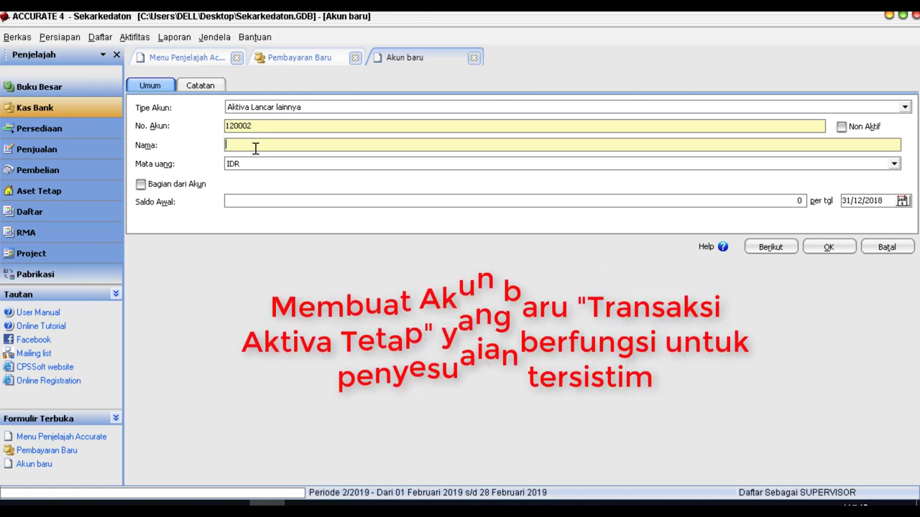
pyautogui.write('ransaksi')
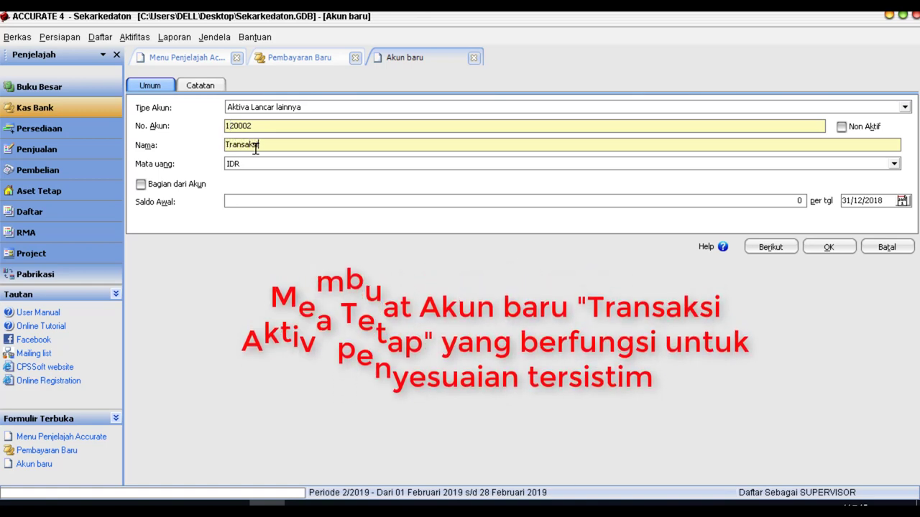
pyautogui.write(' Aktiva ')
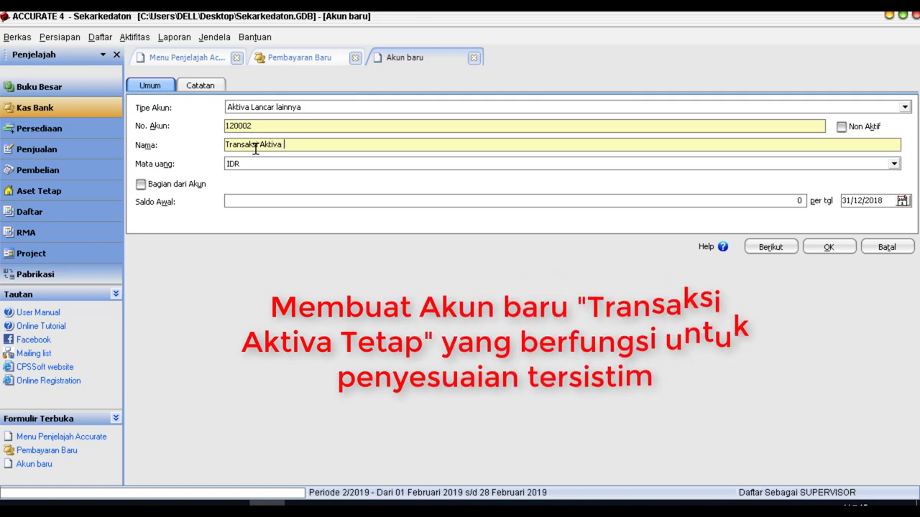
pyautogui.write('Tetap')
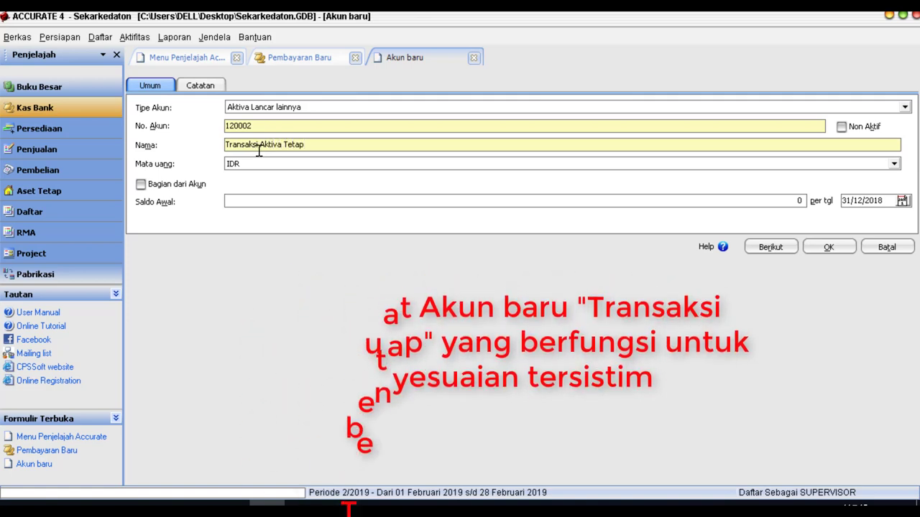
pyautogui.click(842, 246)
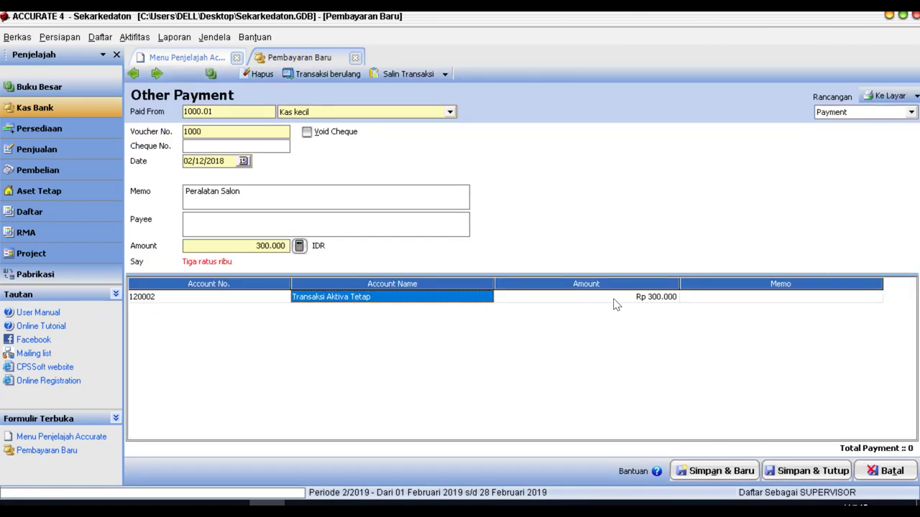
pyautogui.click(799, 473)
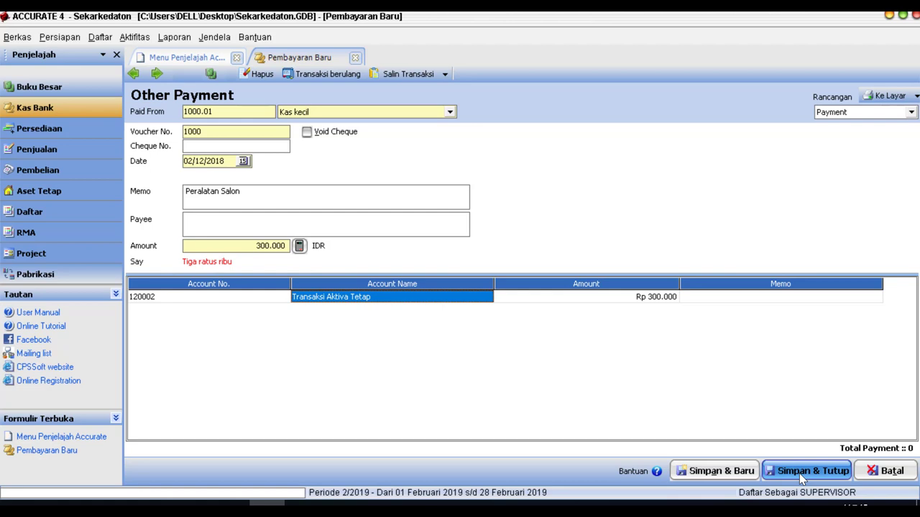
pyautogui.click(799, 474)
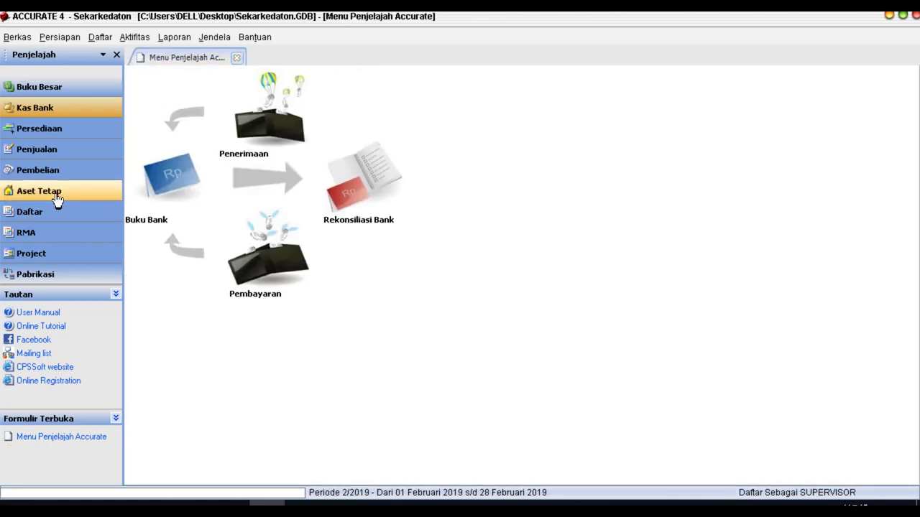
# Start a new fixed asset and create a new asset type for it named Peralatan.
pyautogui.click(58, 194)
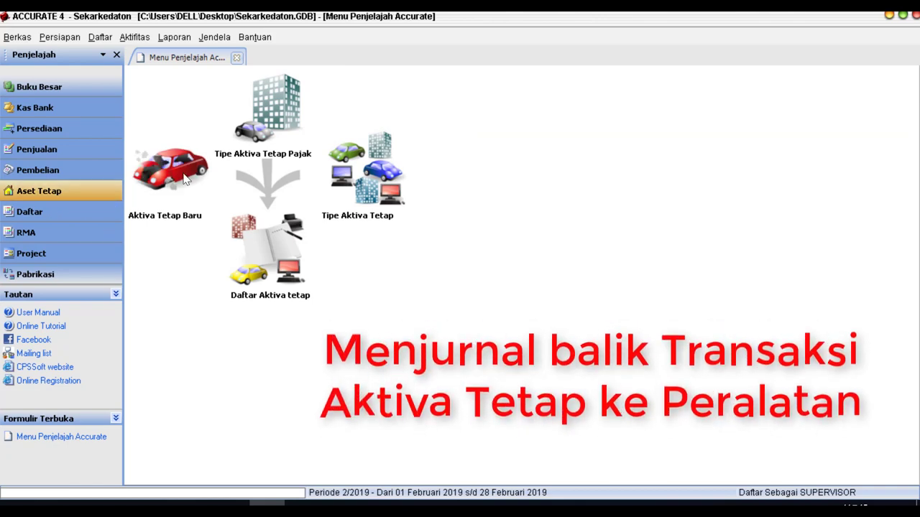
pyautogui.click(208, 164)
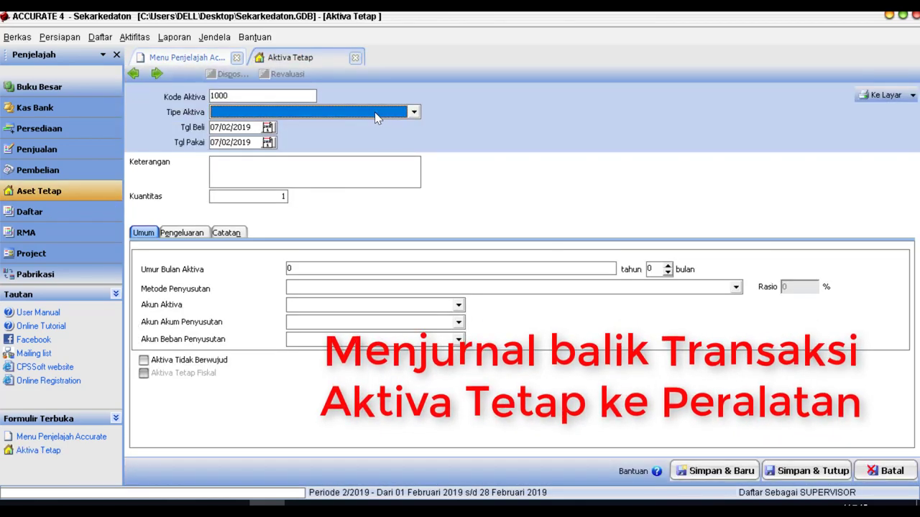
pyautogui.click(383, 114)
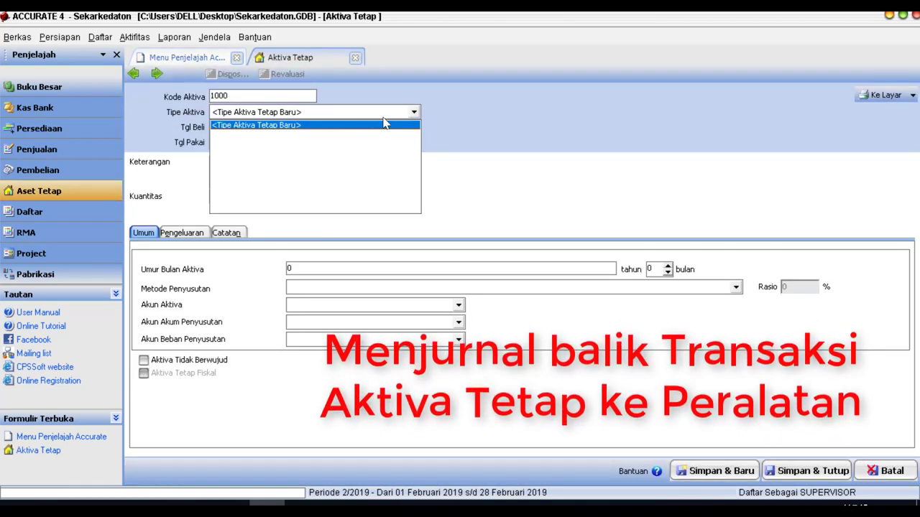
pyautogui.click(273, 126)
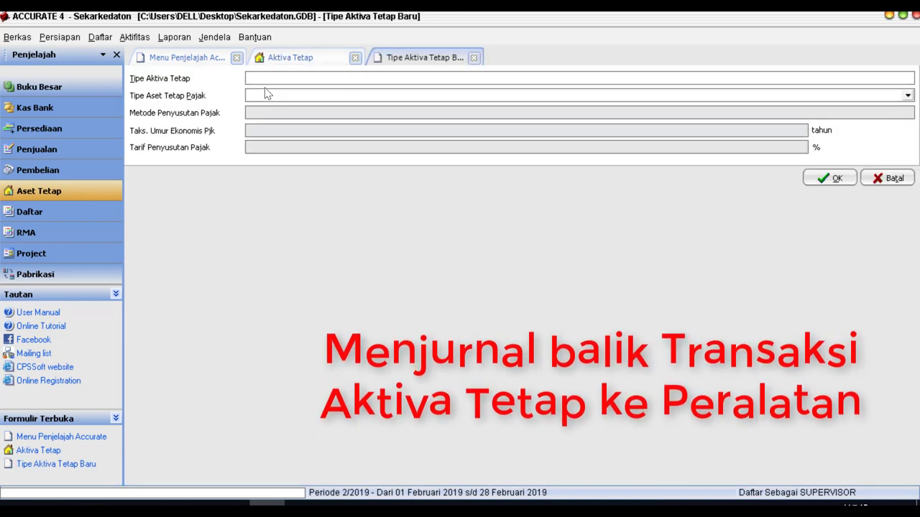
pyautogui.write('Pera')
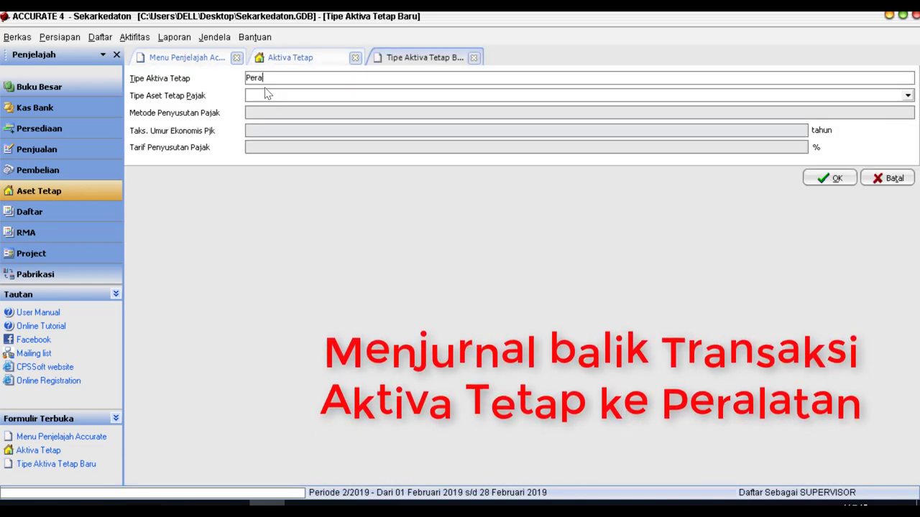
pyautogui.write('latan')
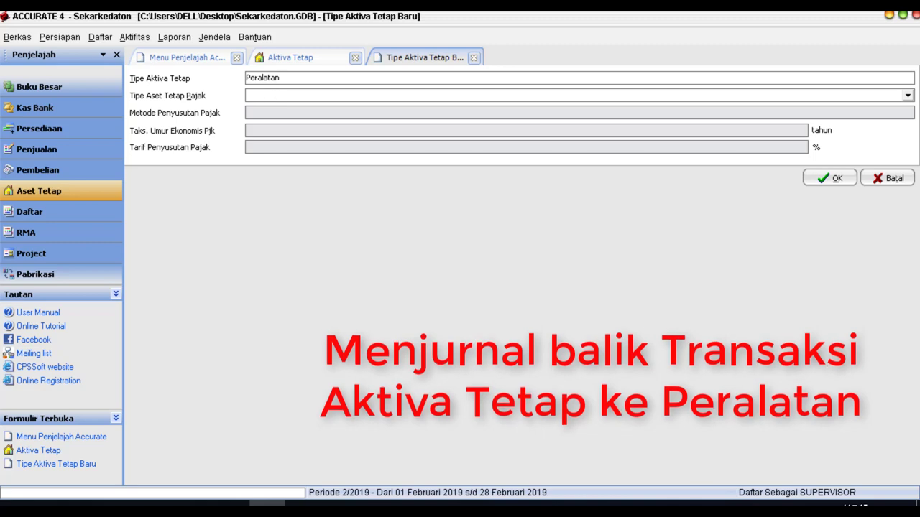
# Create a Peralatan tax asset type with Metode Garis Lurus and an estimated tax life, then save both asset types.
pyautogui.click(273, 97)
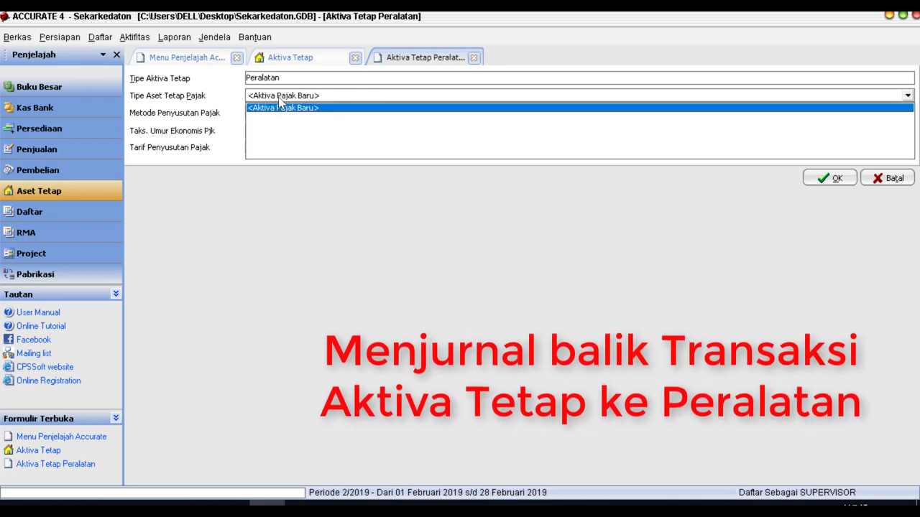
pyautogui.click(280, 107)
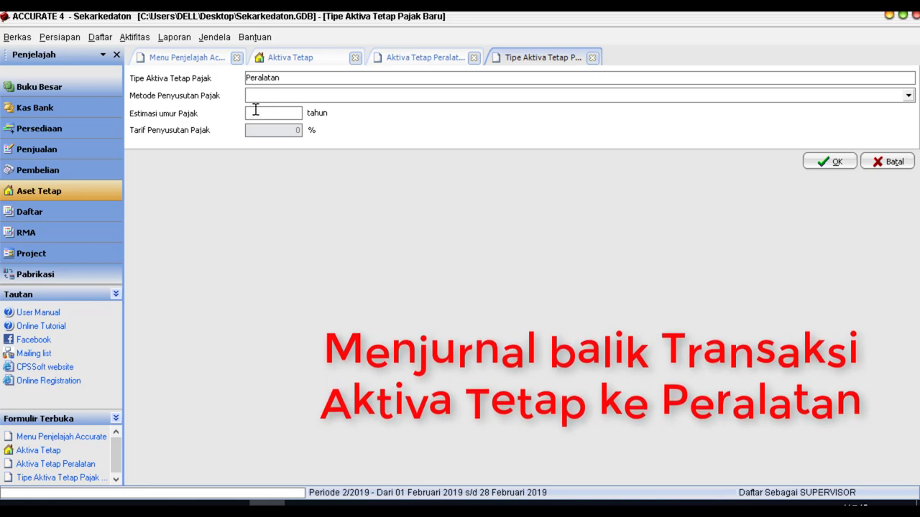
pyautogui.click(253, 97)
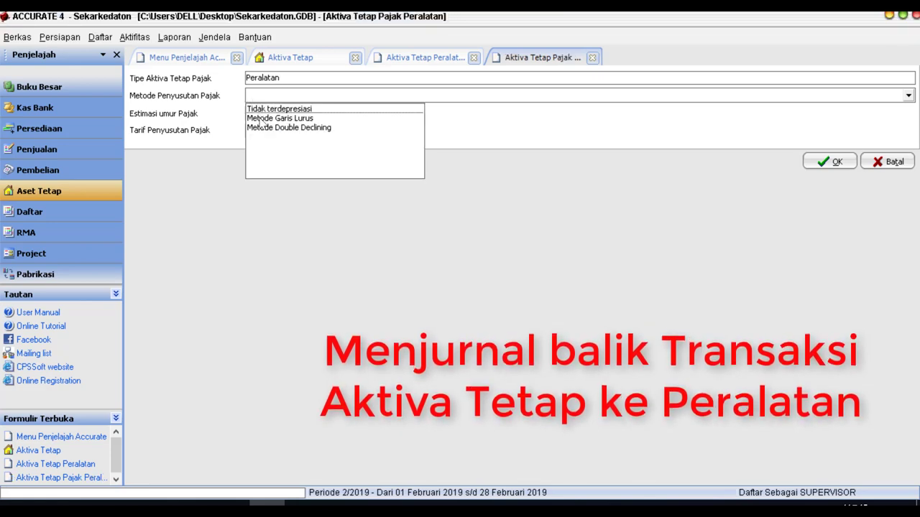
pyautogui.click(262, 119)
pyautogui.click(283, 113)
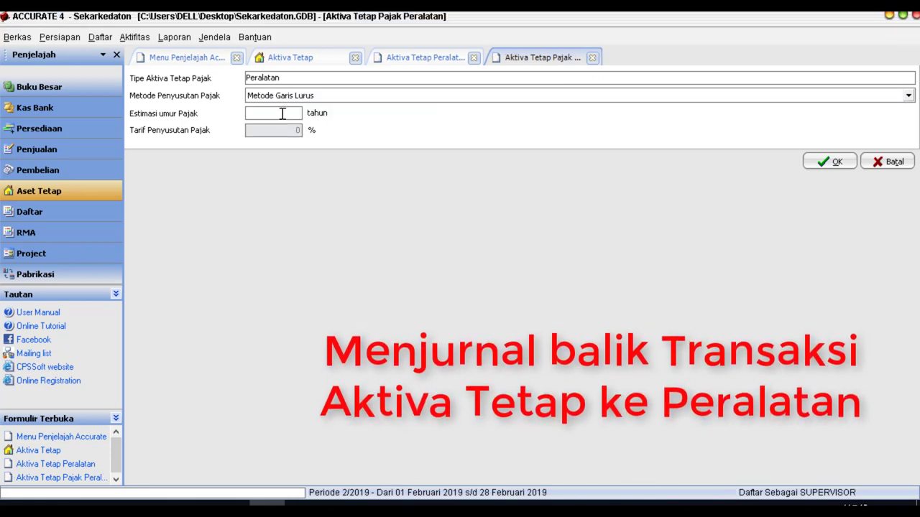
pyautogui.click(833, 166)
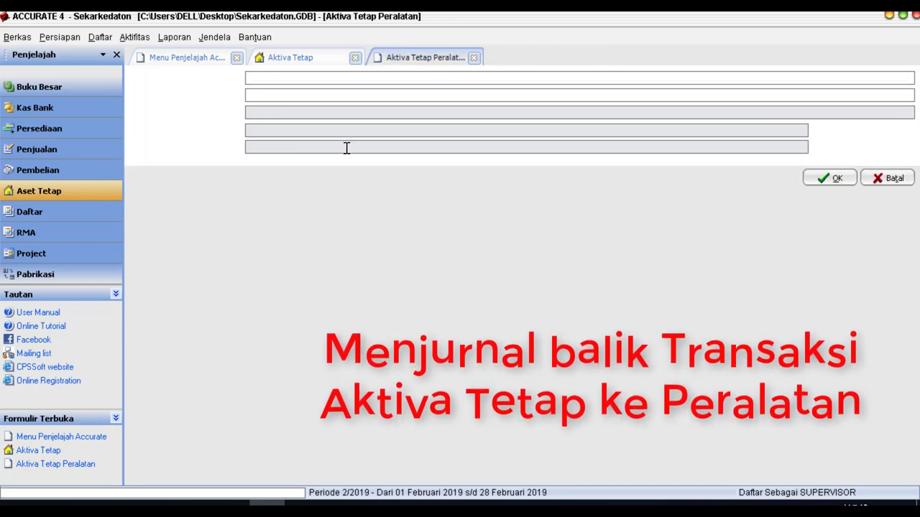
pyautogui.click(820, 179)
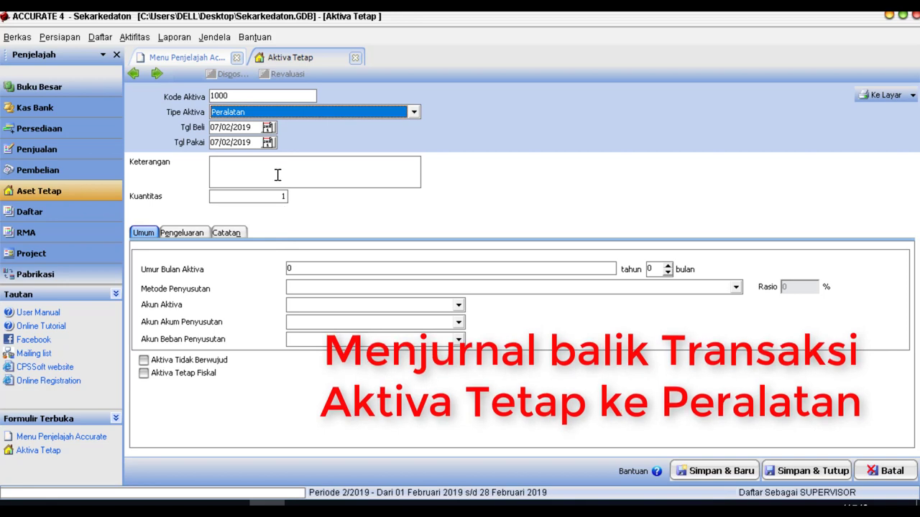
# Describe the fixed asset as "01. Peralatan salon".
pyautogui.click(273, 169)
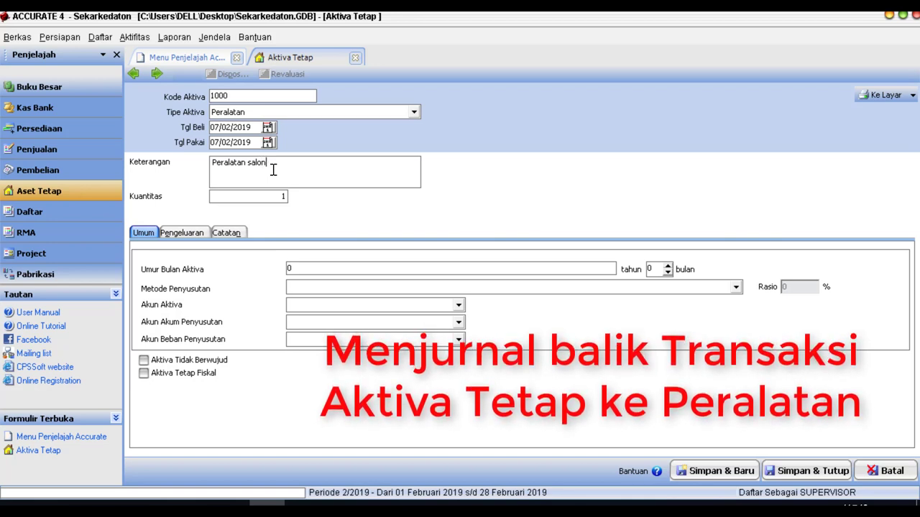
pyautogui.write('01 ')
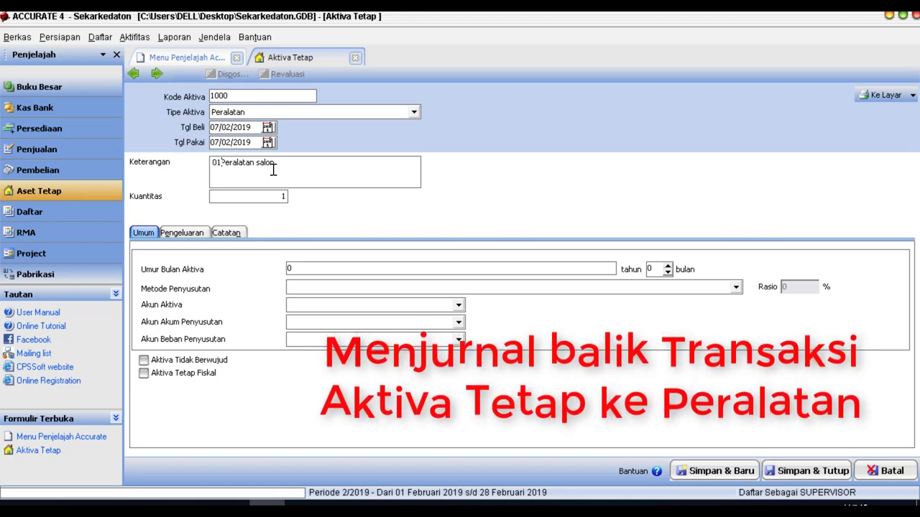
pyautogui.write('.')
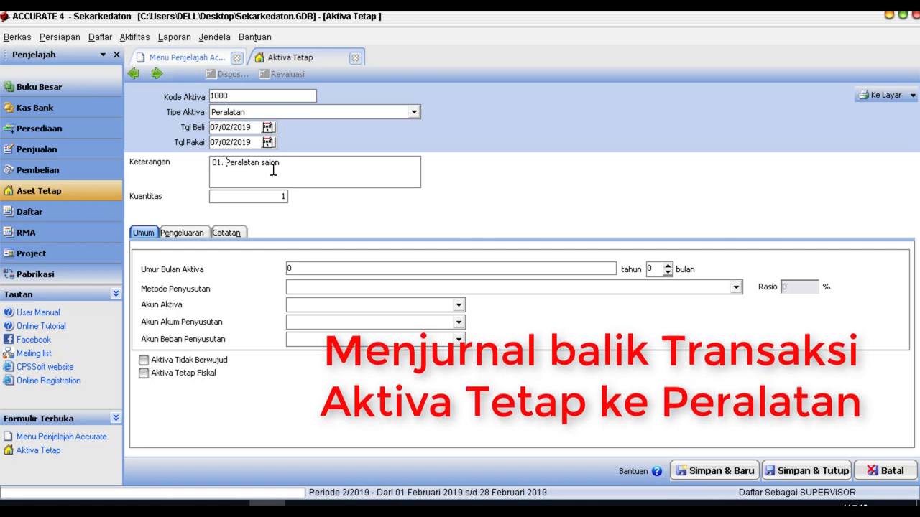
# Set the asset's useful life to 4 years and its depreciation method to Metode Garis Lurus.
pyautogui.click(373, 269)
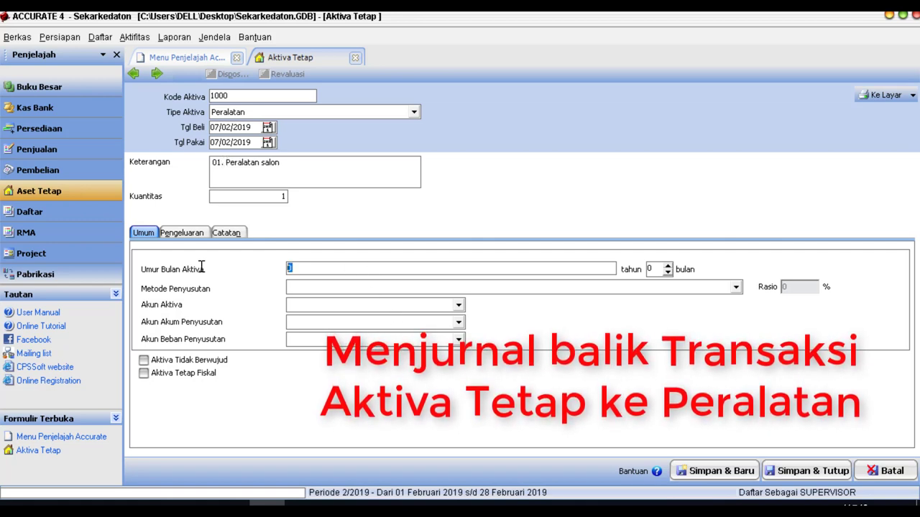
pyautogui.write('4')
pyautogui.click(295, 288)
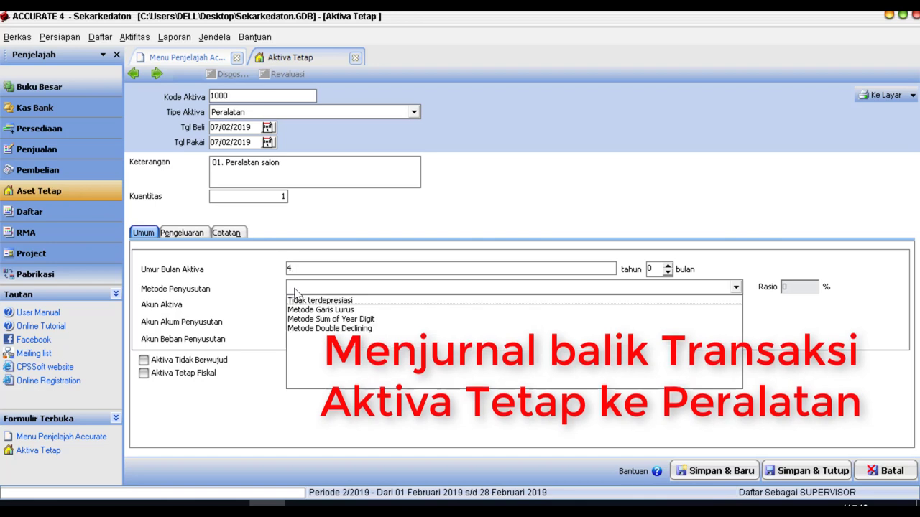
pyautogui.click(304, 310)
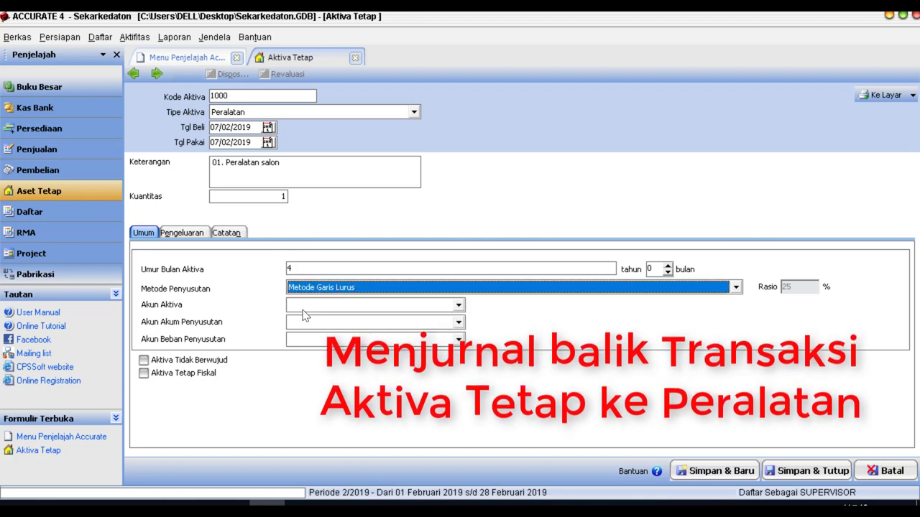
# Assign Peralatan as the asset account and Akumulasi Penyusutan Peralatan as the accumulated depreciation account.
pyautogui.click(459, 305)
pyautogui.click(308, 356)
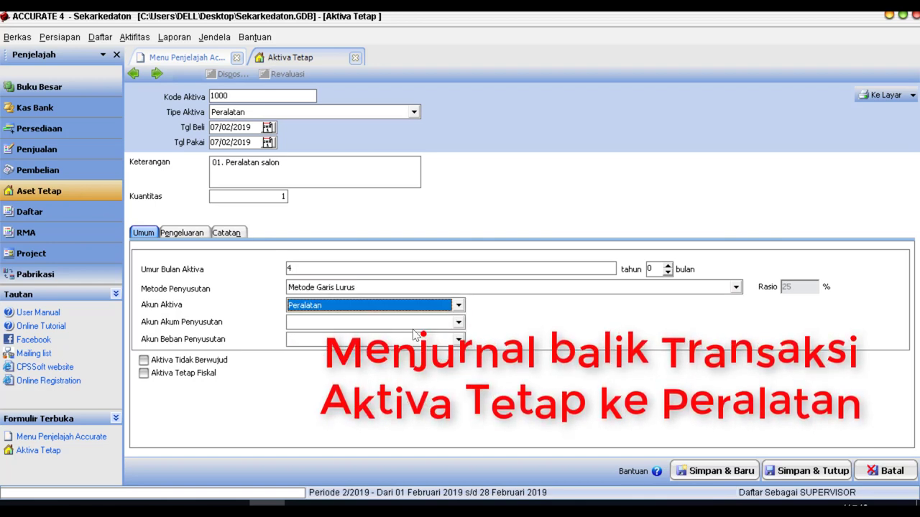
pyautogui.click(457, 323)
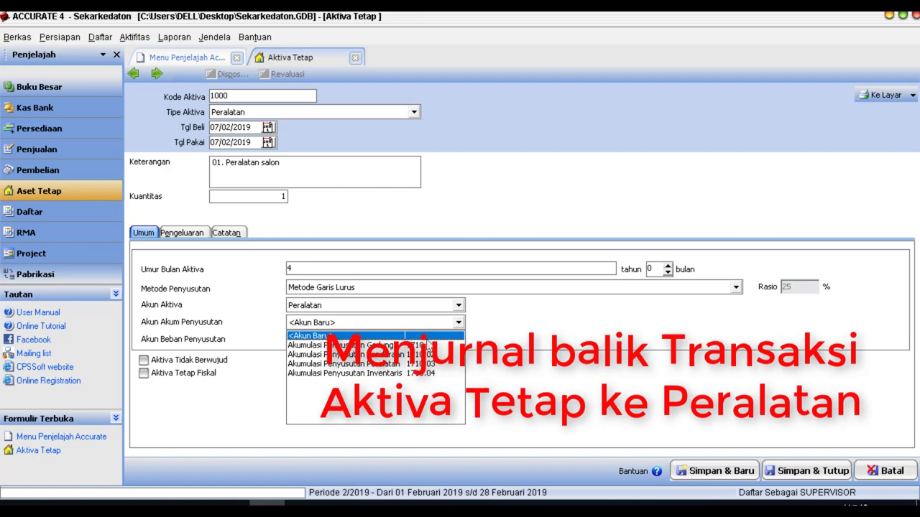
pyautogui.click(386, 364)
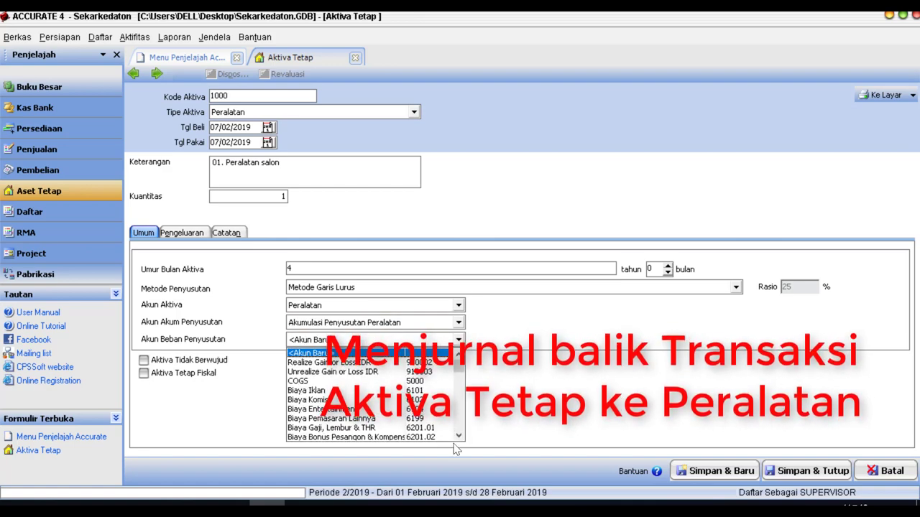
# Assign Biaya Penyusutan Peralatan as the depreciation expense account and mark the asset as Aktiva Tetap Fiskal.
pyautogui.click(459, 436)
pyautogui.click(458, 436)
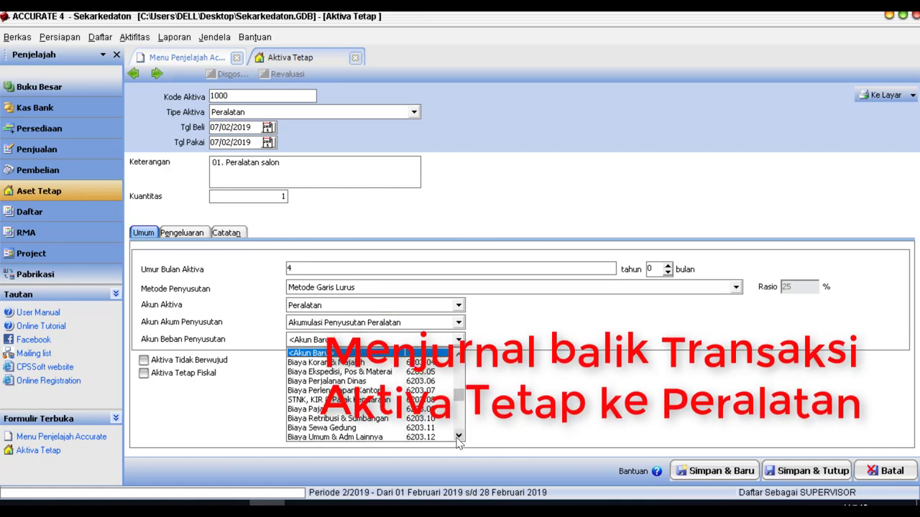
pyautogui.click(458, 436)
pyautogui.click(458, 436)
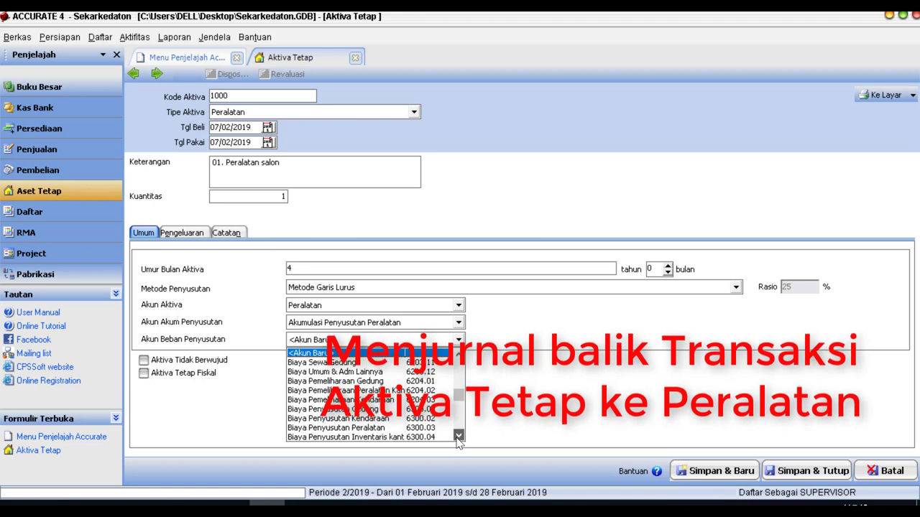
pyautogui.click(377, 428)
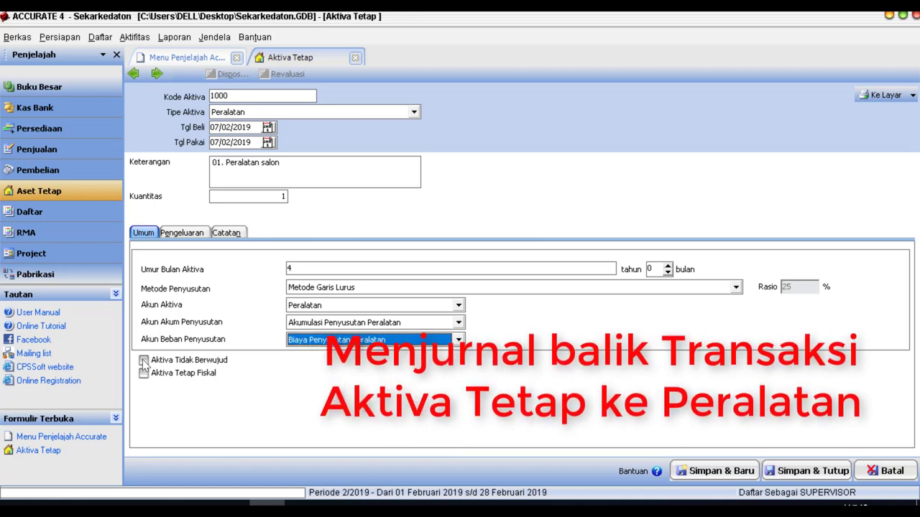
pyautogui.click(145, 373)
# Add an expenditure line to the asset using the Transaksi Aktiva Tetap account.
pyautogui.click(191, 233)
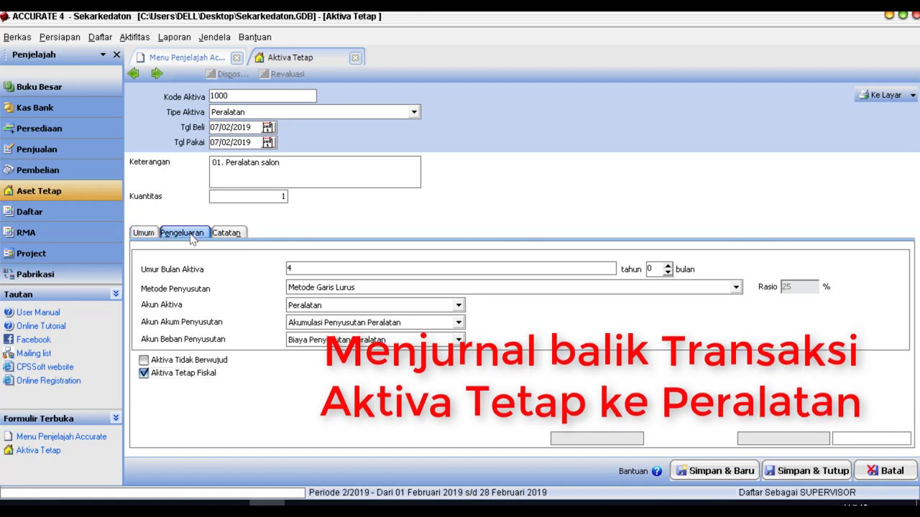
pyautogui.click(207, 261)
pyautogui.click(236, 262)
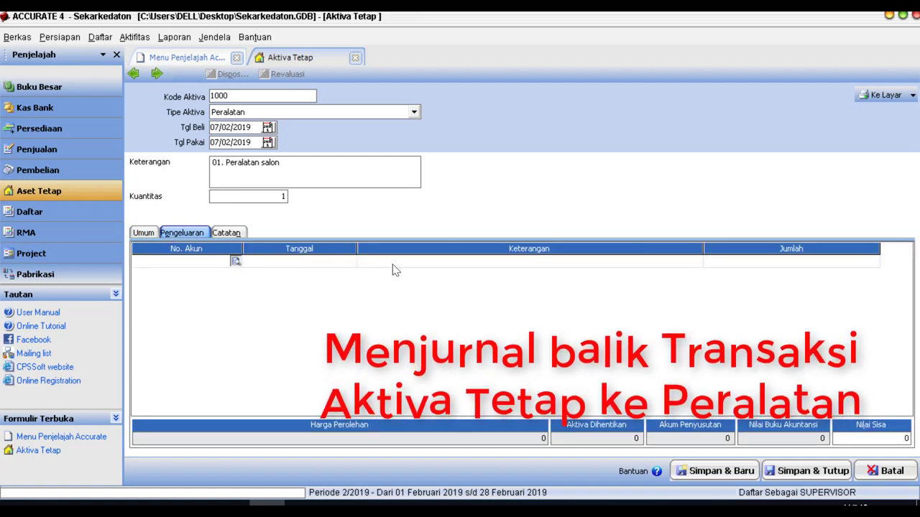
pyautogui.click(432, 173)
pyautogui.write('tr')
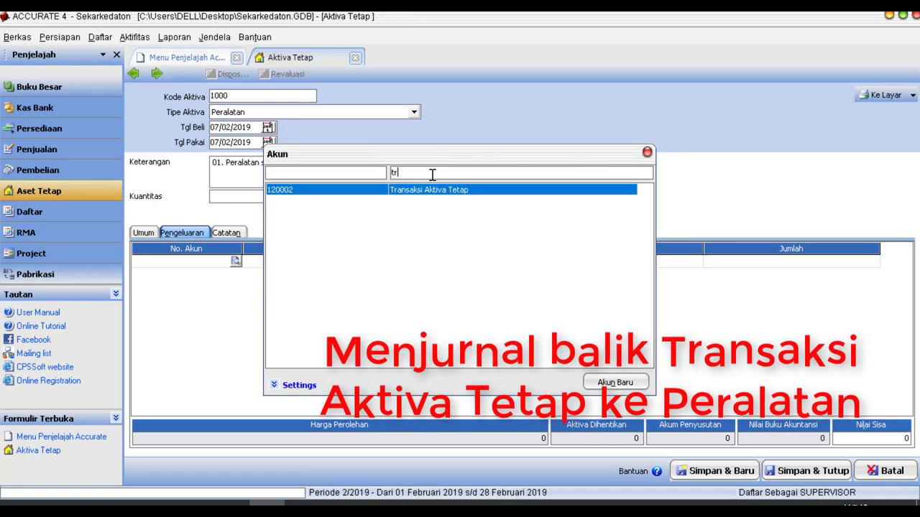
pyautogui.press('Return')
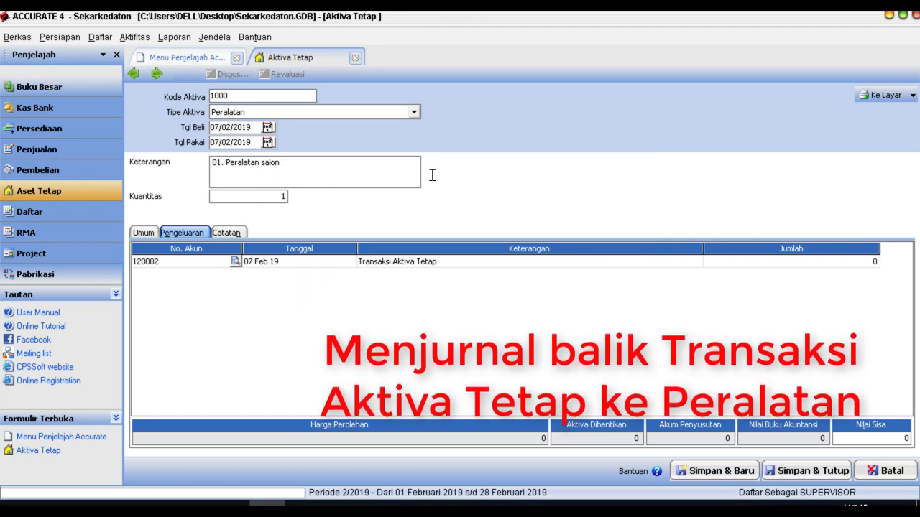
# Set the expenditure line's amount to 300.000 and save and close the fixed asset.
pyautogui.click(760, 262)
pyautogui.write('30')
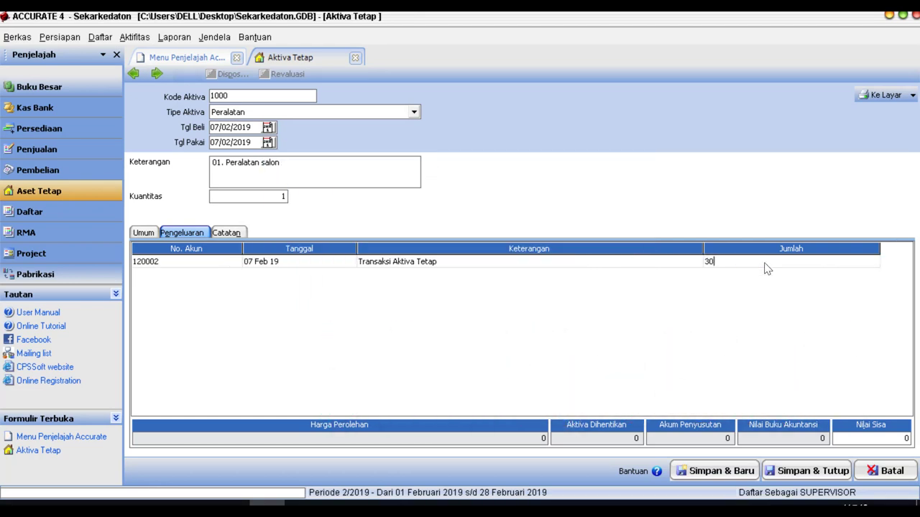
pyautogui.write('0000')
pyautogui.press('Return')
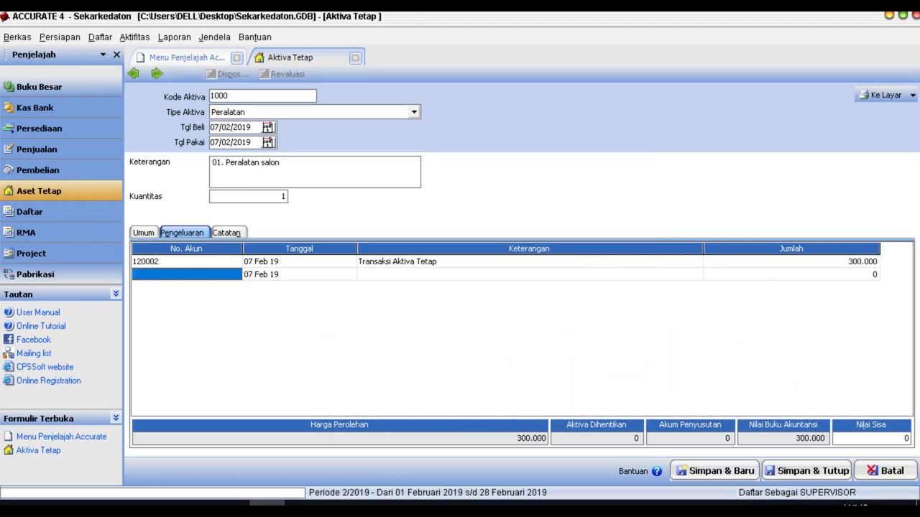
pyautogui.click(816, 472)
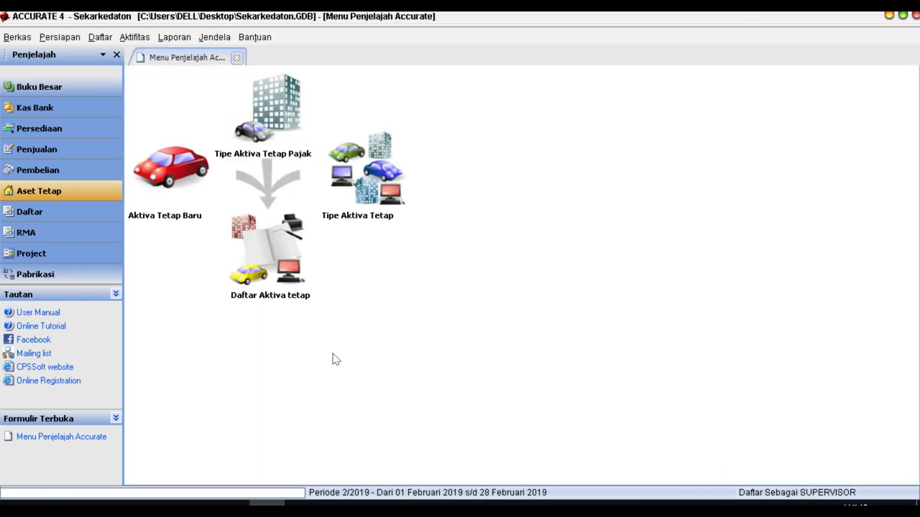
# Create a new cash payment from Kas kecil dated 05/12/2018 with the memo "Sewa Ruangan".
pyautogui.click(43, 111)
pyautogui.click(276, 261)
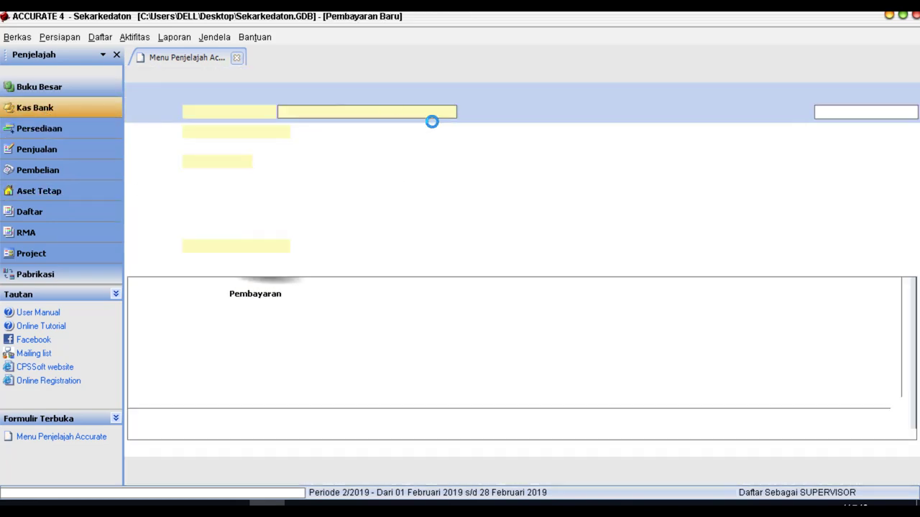
pyautogui.click(449, 112)
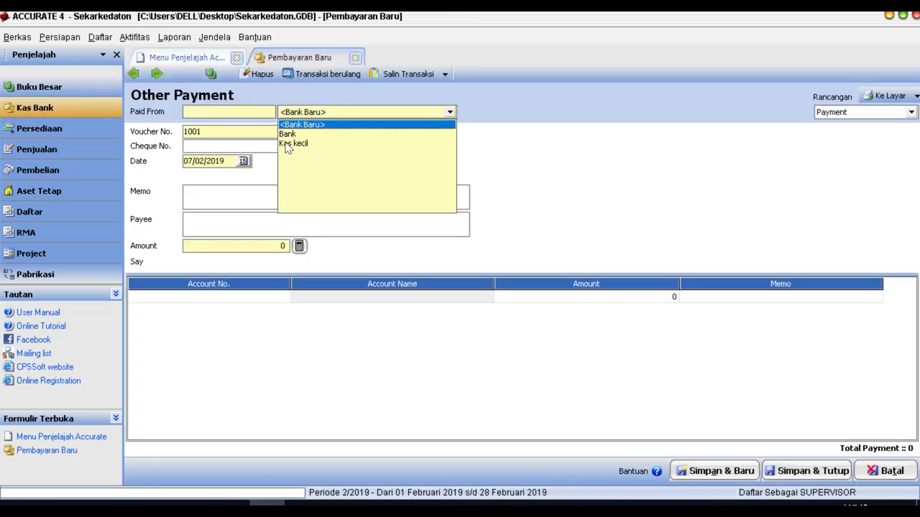
pyautogui.click(338, 143)
pyautogui.click(225, 164)
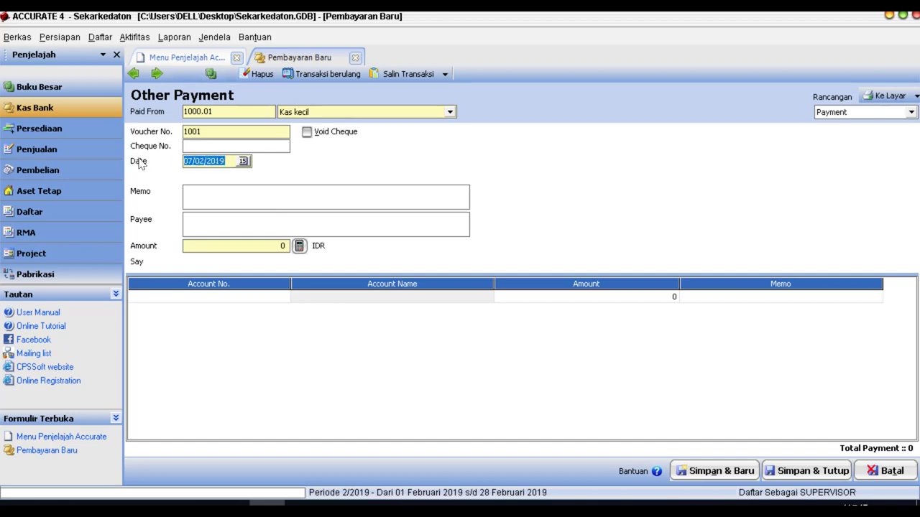
pyautogui.write('05122018Sewa Ruanga')
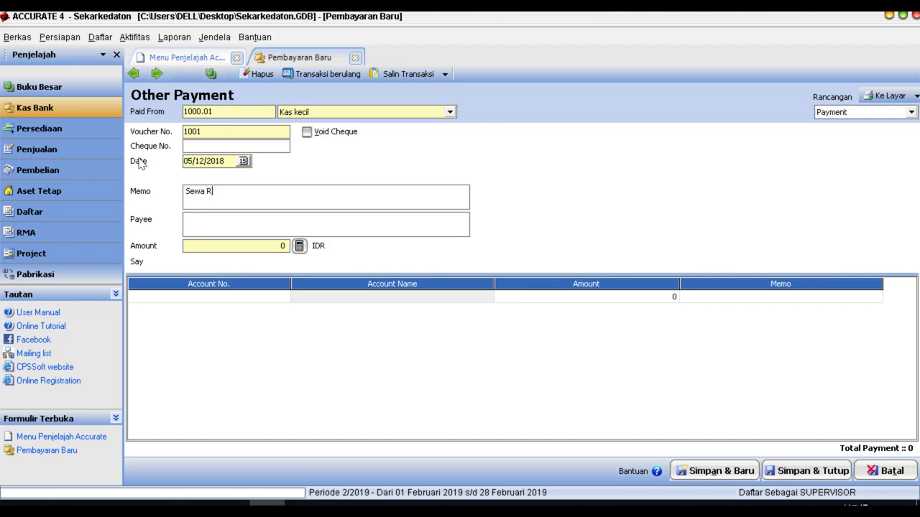
# Set the room rental payment's amount to 100.000, leaving the payee empty.
pyautogui.press('Tab')
pyautogui.press('Tab')
pyautogui.write('100000')
pyautogui.press('Tab')
# Charge the room rental payment to the Biaya Sewa Gedung account and save and close it.
pyautogui.press('Return')
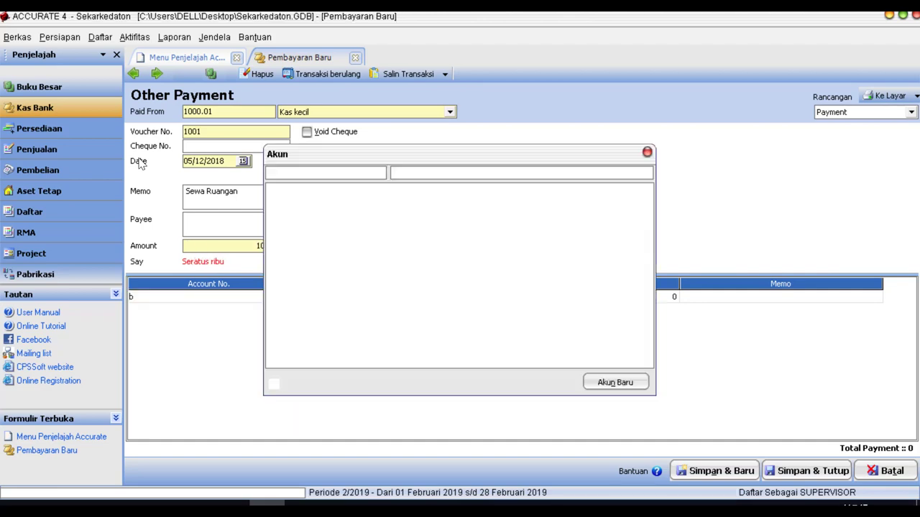
pyautogui.write('sew')
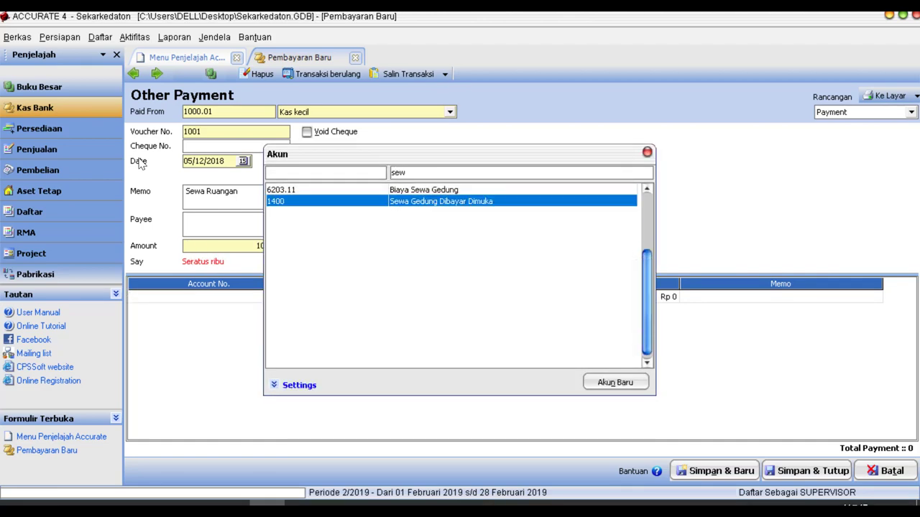
pyautogui.press('Up')
pyautogui.press('Return')
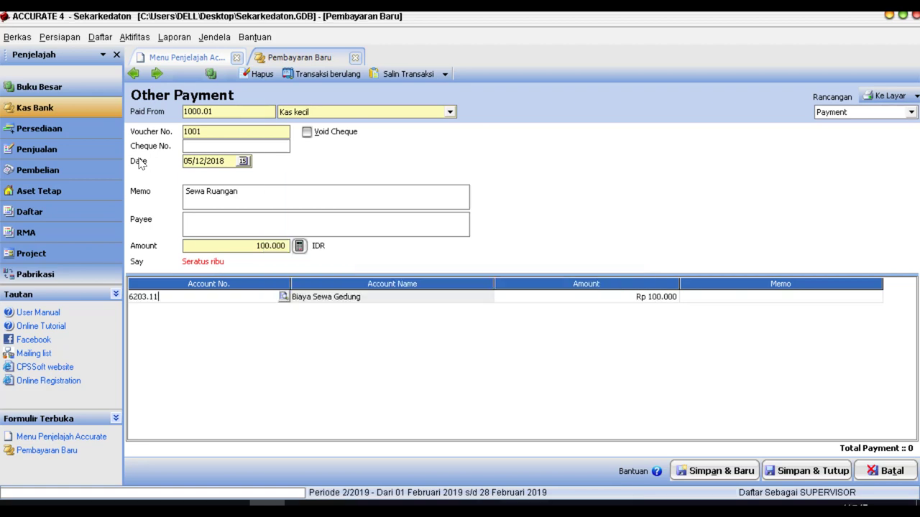
pyautogui.click(814, 471)
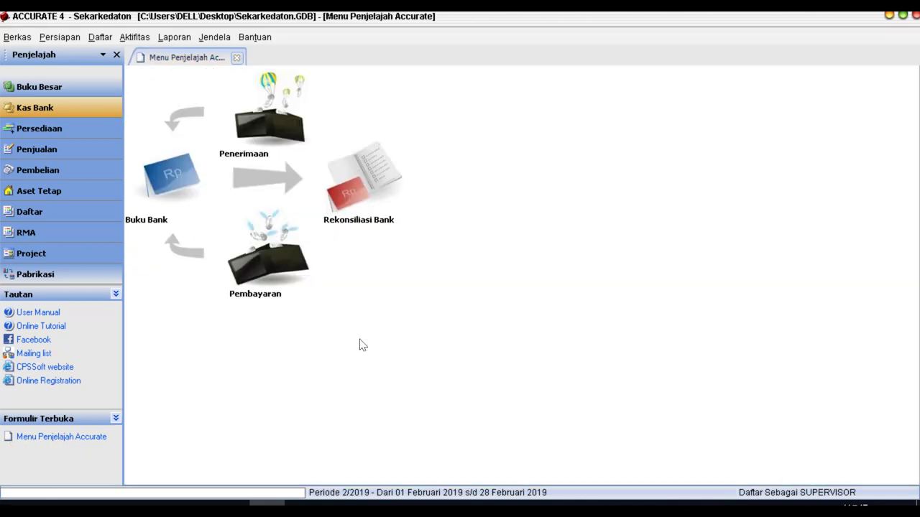
# Start a new purchase invoice and create the vendor "Toko Makmur" for it.
pyautogui.click(58, 170)
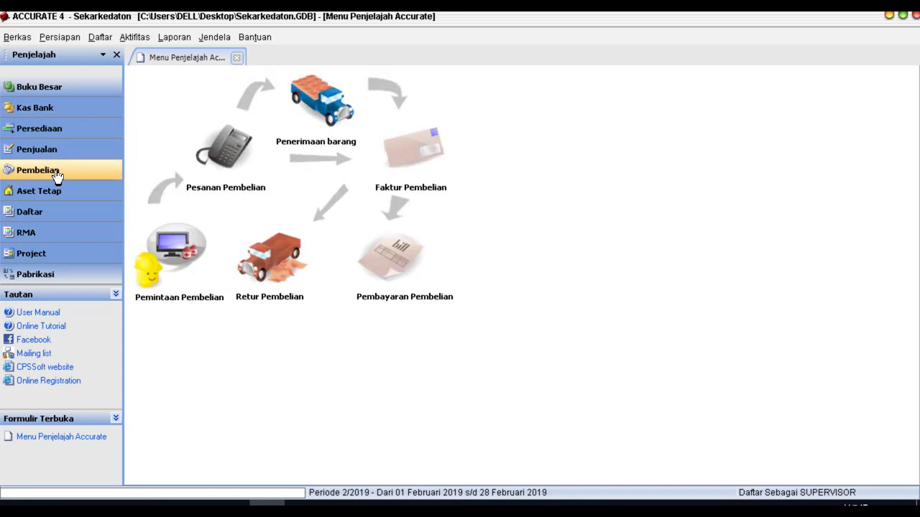
pyautogui.click(403, 158)
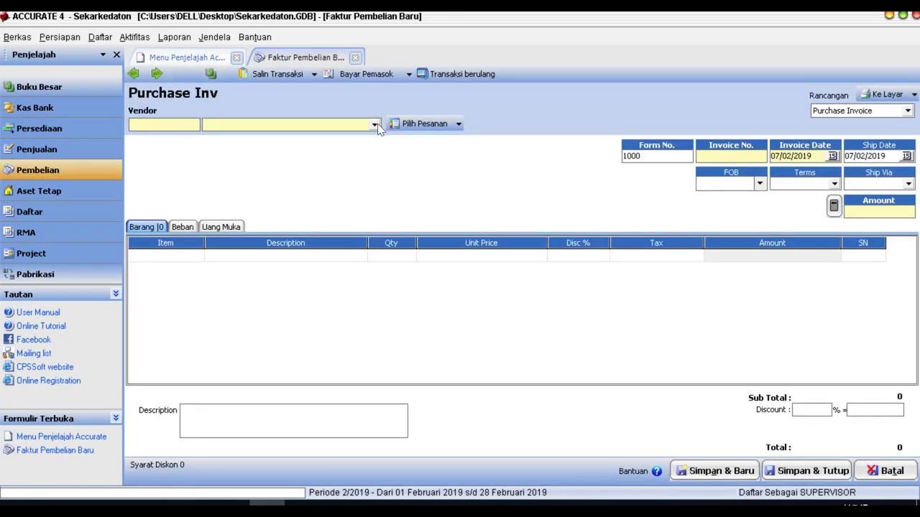
pyautogui.click(374, 125)
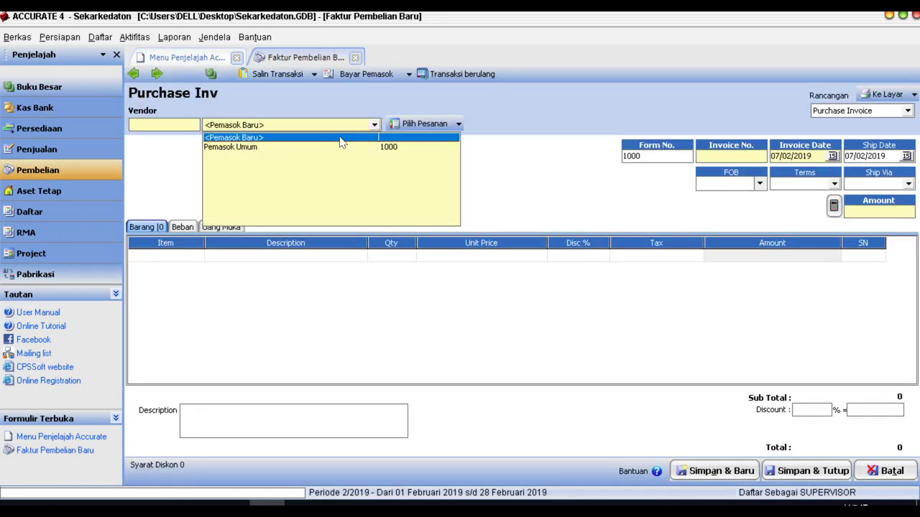
pyautogui.click(233, 138)
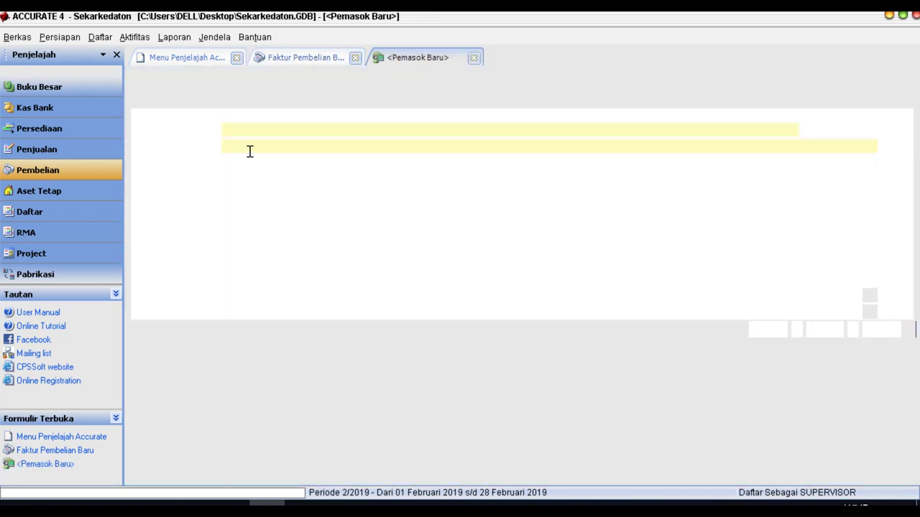
pyautogui.click(235, 127)
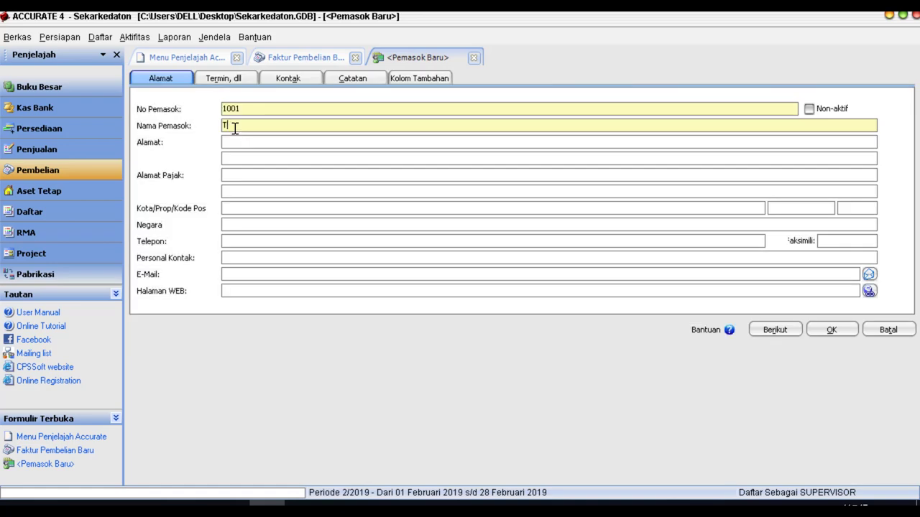
pyautogui.write('Toko Makmur')
pyautogui.click(847, 334)
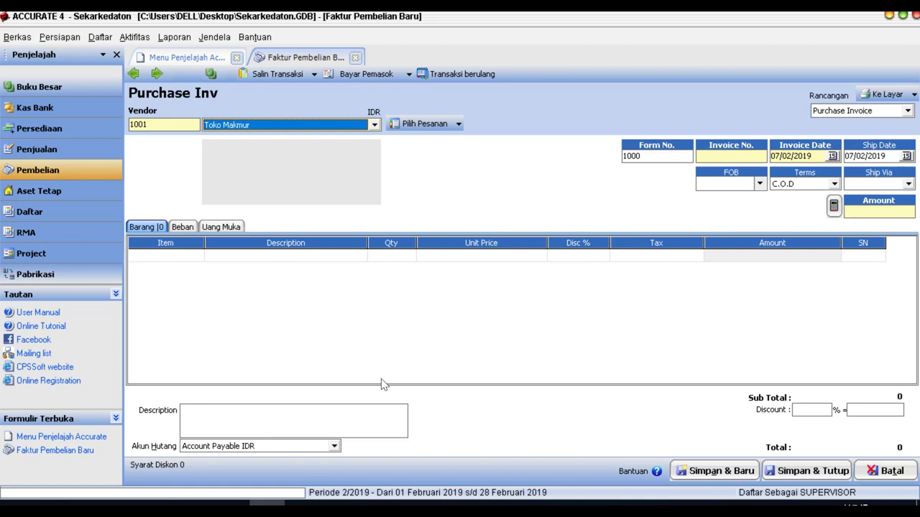
# Switch the purchase invoice to expense lines and enter 123 as its invoice number.
pyautogui.click(190, 227)
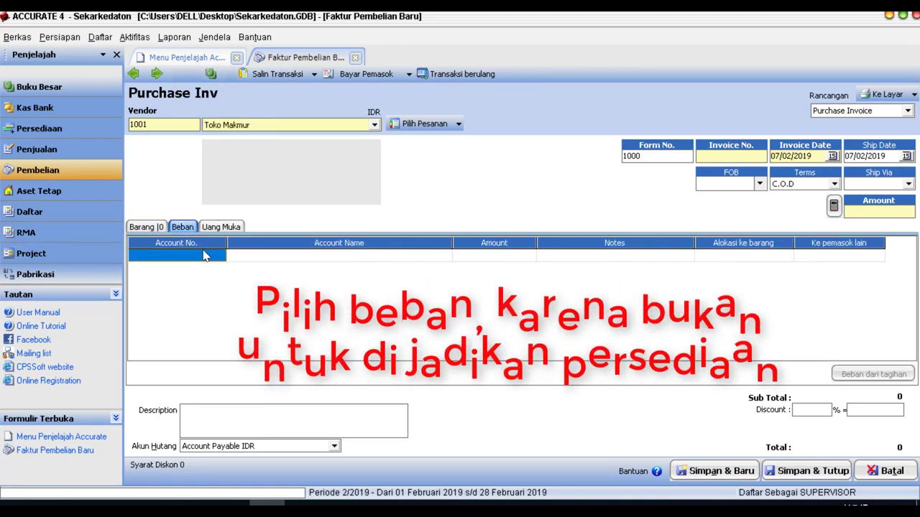
pyautogui.click(220, 262)
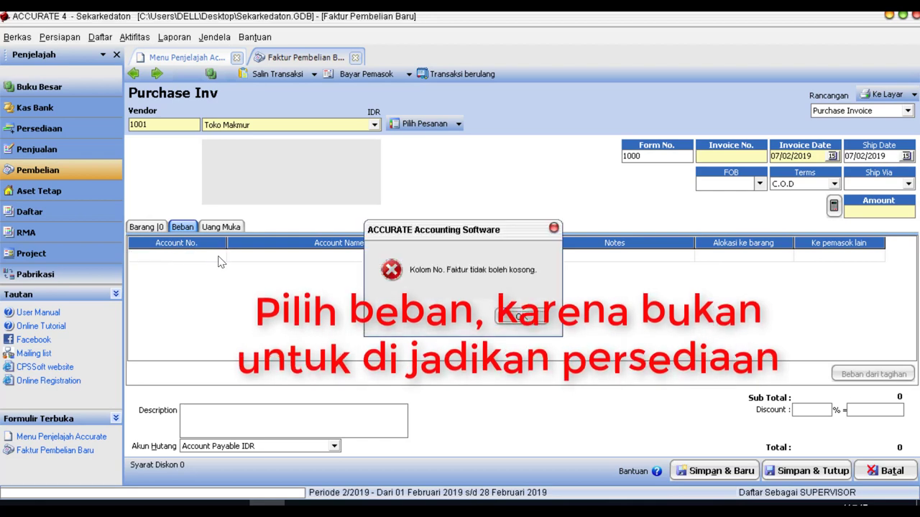
pyautogui.click(520, 318)
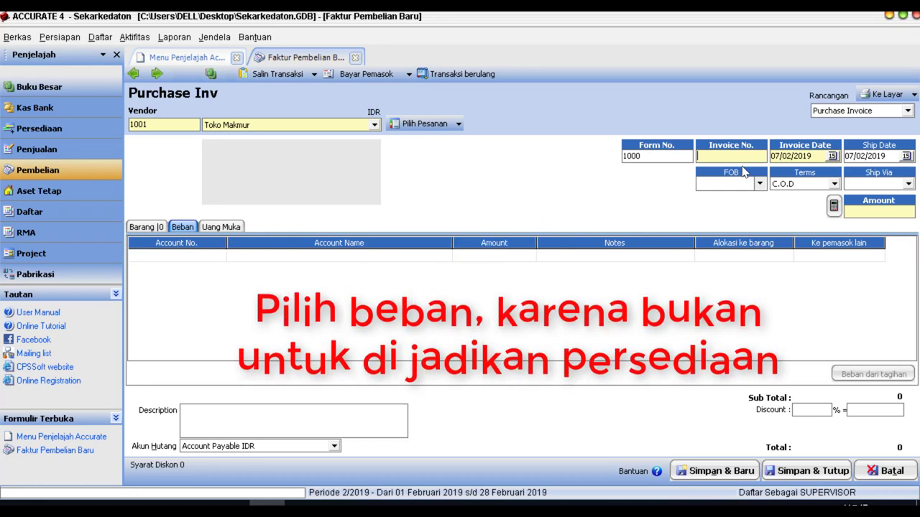
pyautogui.write('123')
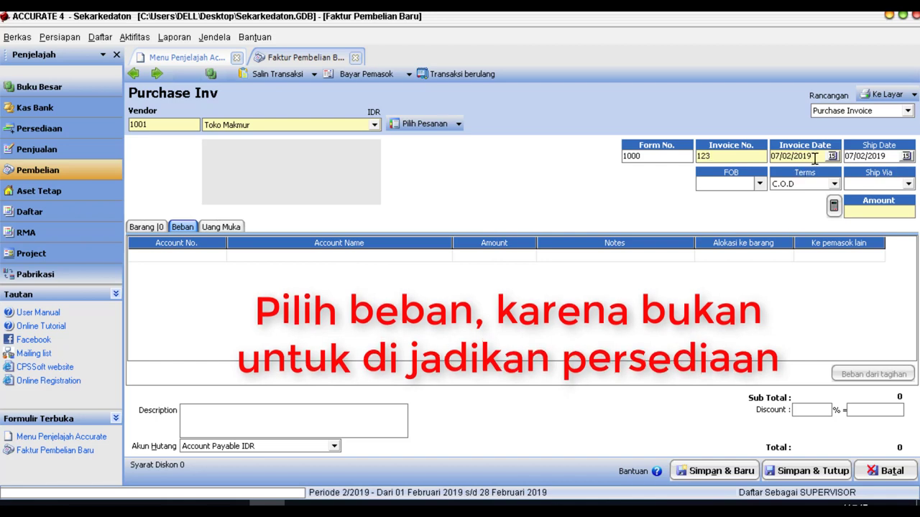
# Set both the invoice date and the ship date of the purchase invoice to 07/12/2018.
pyautogui.press('Tab')
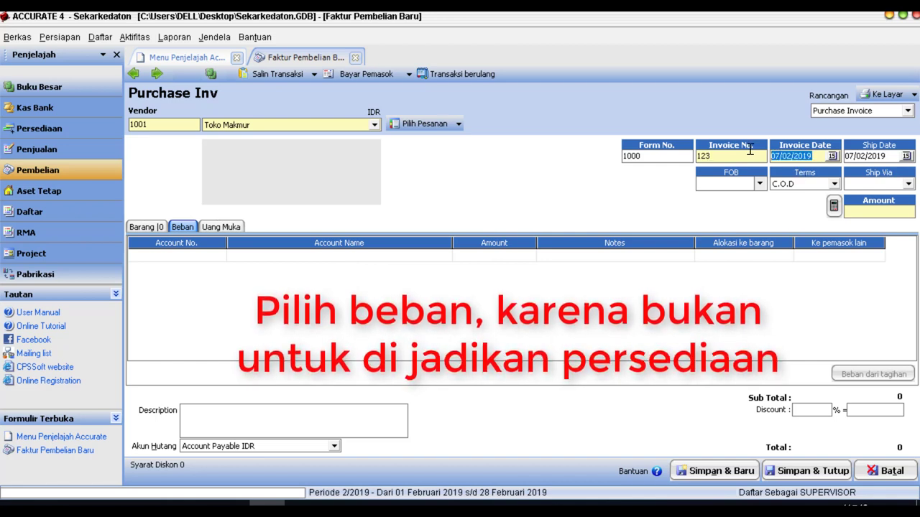
pyautogui.write('07/0')
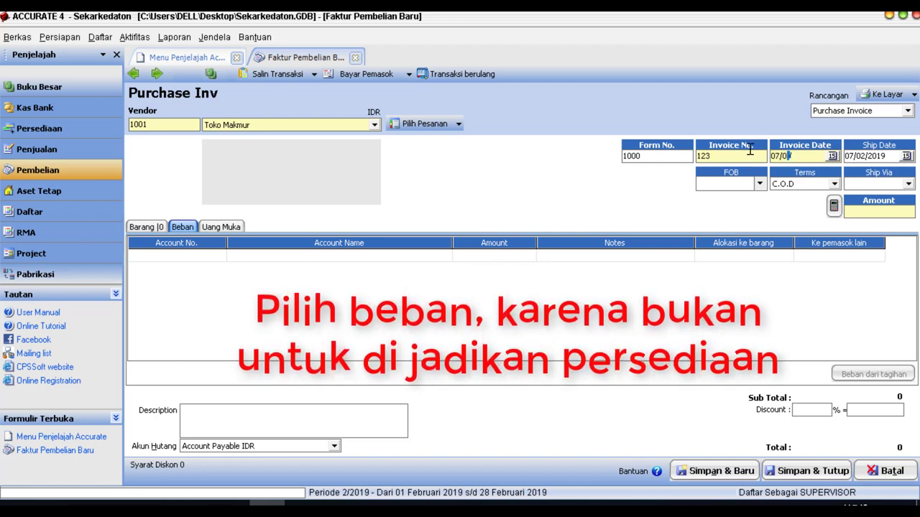
pyautogui.press('BackSpace')
pyautogui.write('12/2018')
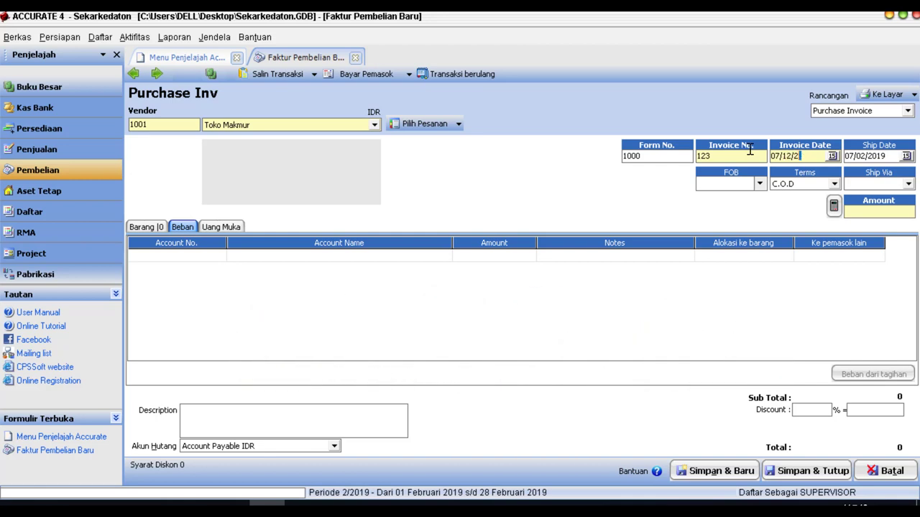
pyautogui.doubleClick(812, 156)
pyautogui.hotkey('ctrl', 'c')
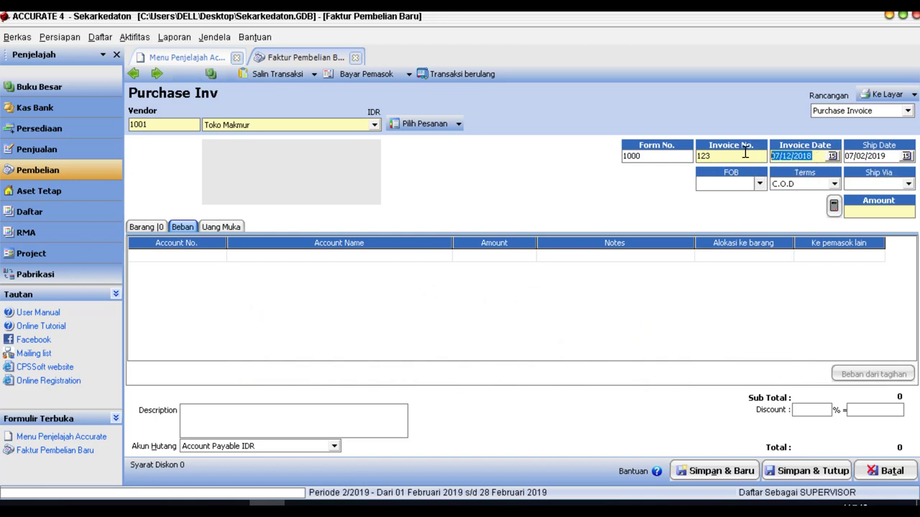
pyautogui.click(895, 156)
pyautogui.hotkey('shift', 'Home')
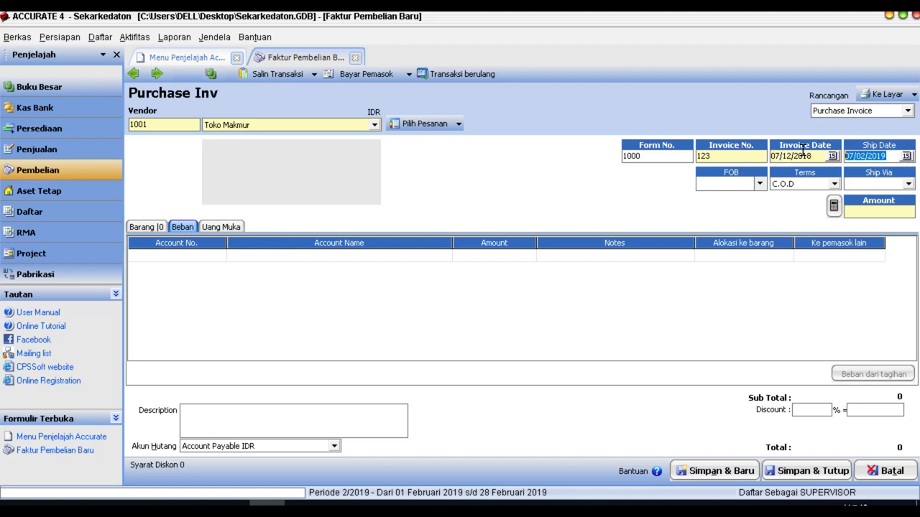
pyautogui.hotkey('ctrl', 'v')
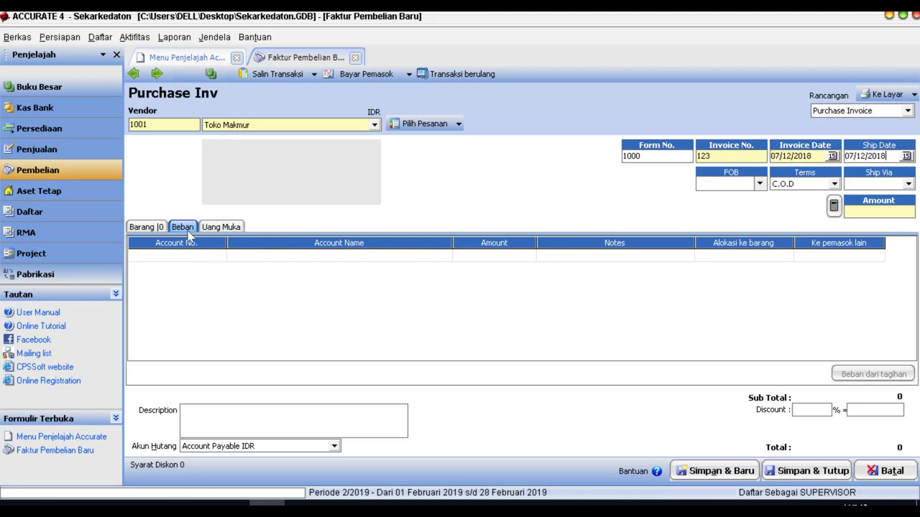
# Add the Transaksi Aktiva Tetap account as the first expense line of the purchase invoice.
pyautogui.click(220, 255)
pyautogui.click(220, 255)
pyautogui.click(446, 173)
pyautogui.write('p')
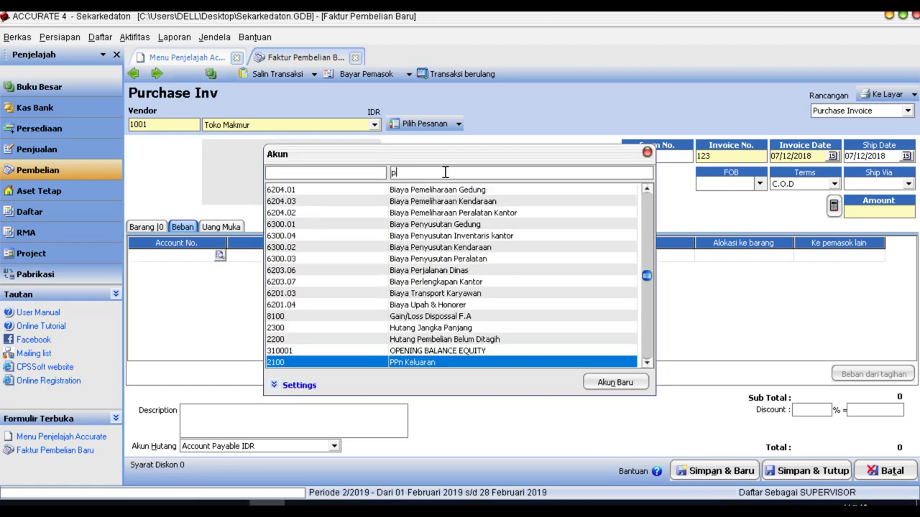
pyautogui.press('BackSpace')
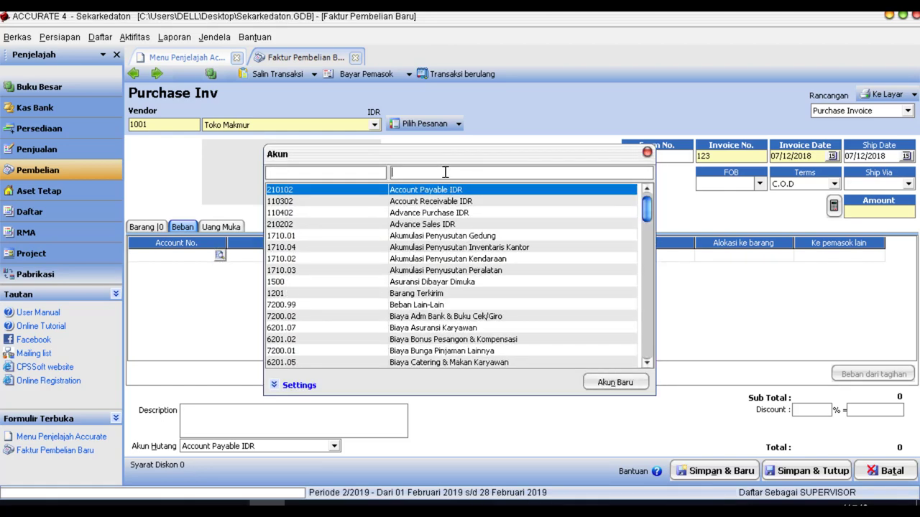
pyautogui.write('trs')
pyautogui.press('BackSpace')
pyautogui.press('BackSpace')
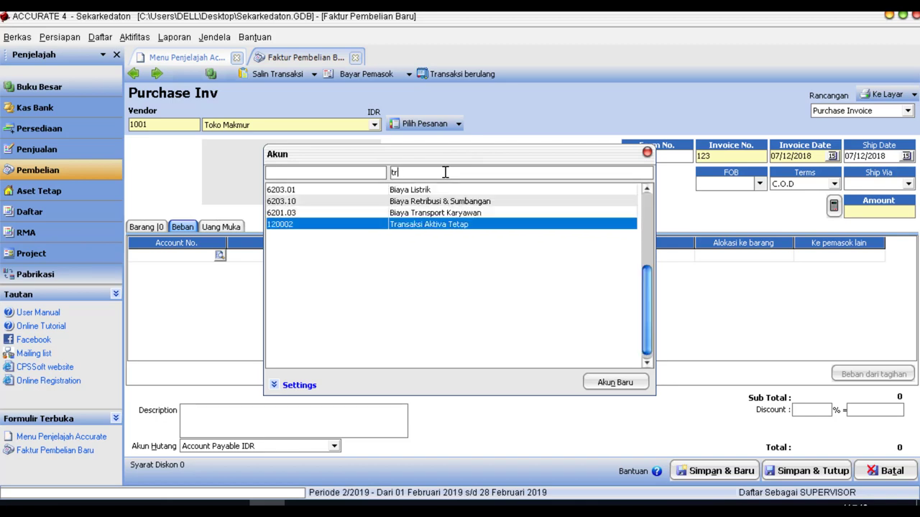
pyautogui.press('Return')
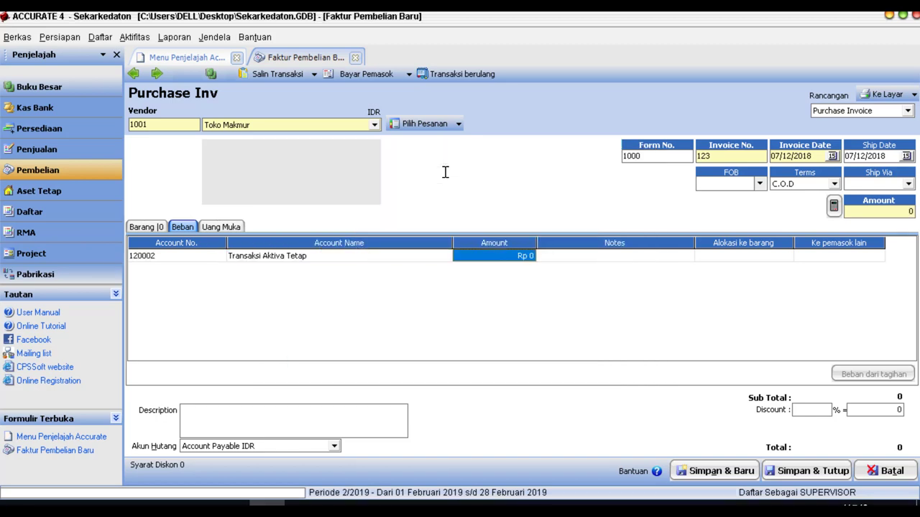
# Set the amount of the Transaksi Aktiva Tetap line to Rp 500.000.
pyautogui.write('50')
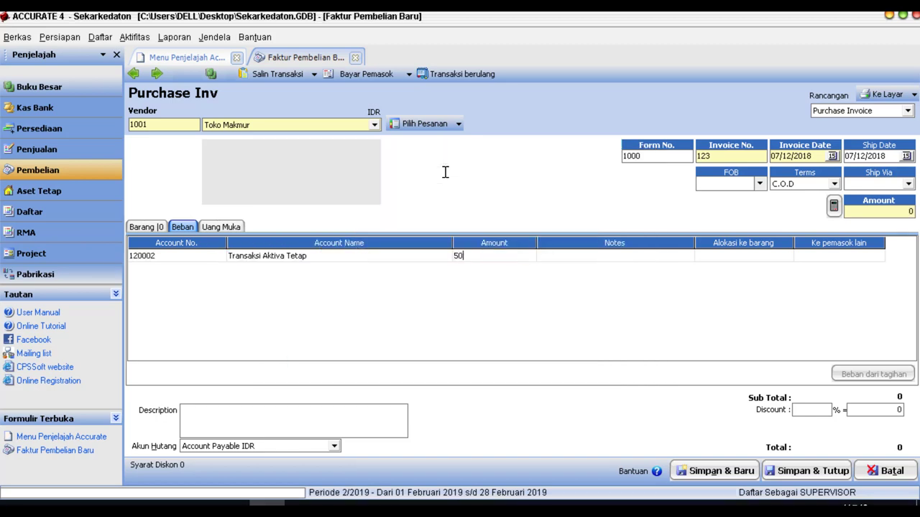
pyautogui.press('Return')
pyautogui.press('Return')
pyautogui.press('Return')
pyautogui.press('Return')
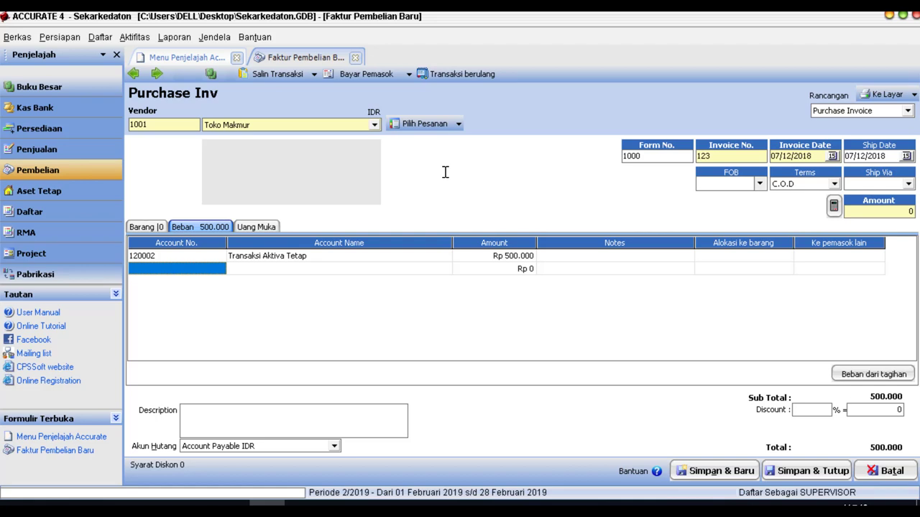
# Add the Perlengkapan account as the second expense line of the purchase invoice.
pyautogui.click(223, 272)
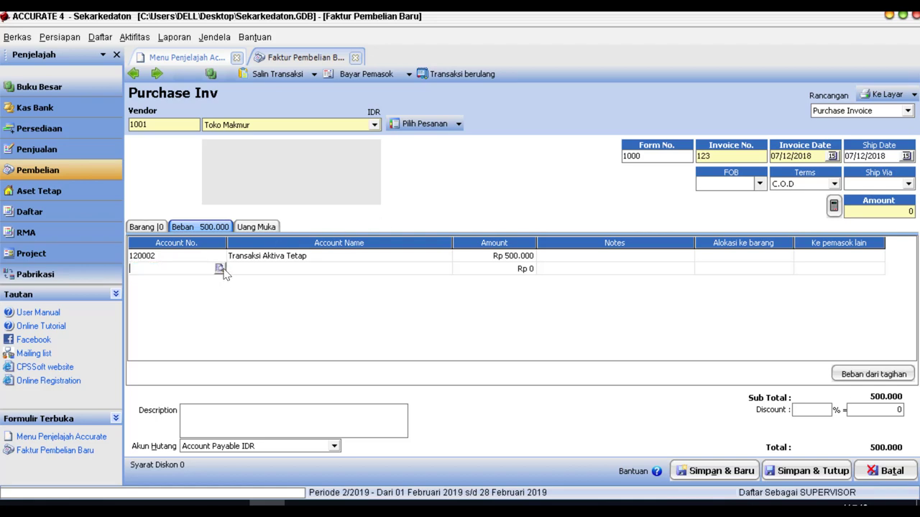
pyautogui.click(219, 268)
pyautogui.click(457, 172)
pyautogui.write('p')
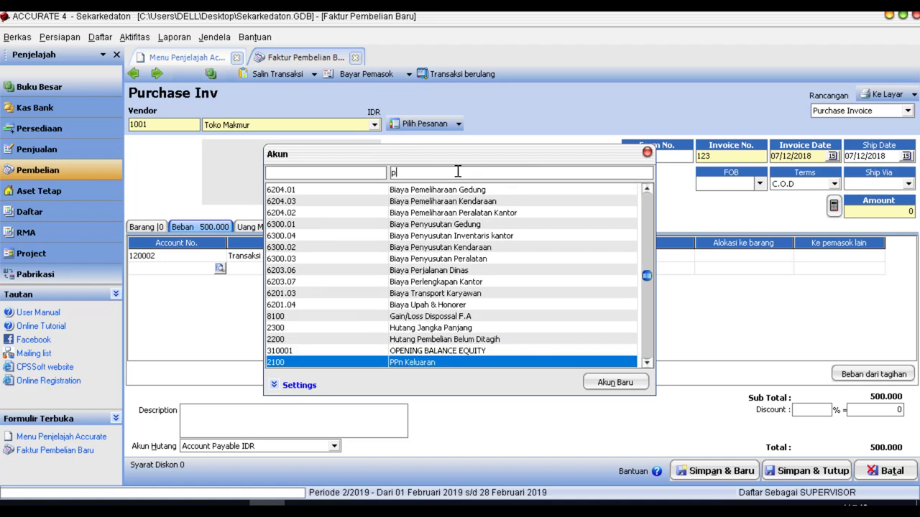
pyautogui.write('er')
pyautogui.press('Down')
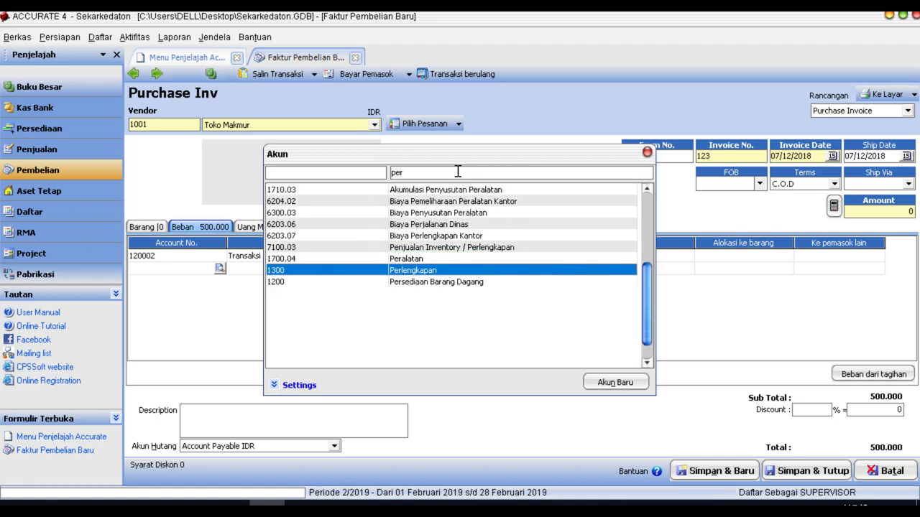
pyautogui.press('Return')
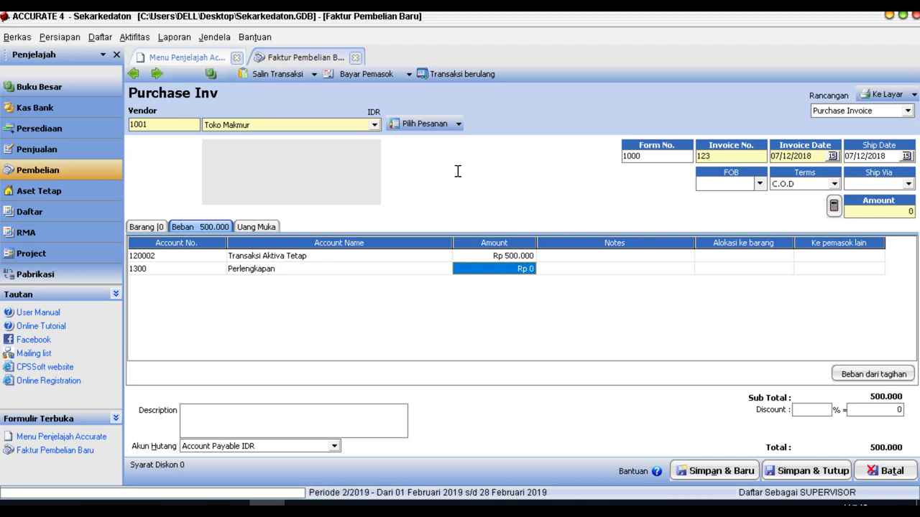
# Set the amount of the Perlengkapan line to Rp 200.000, and save and close the purchase invoice.
pyautogui.write('200000')
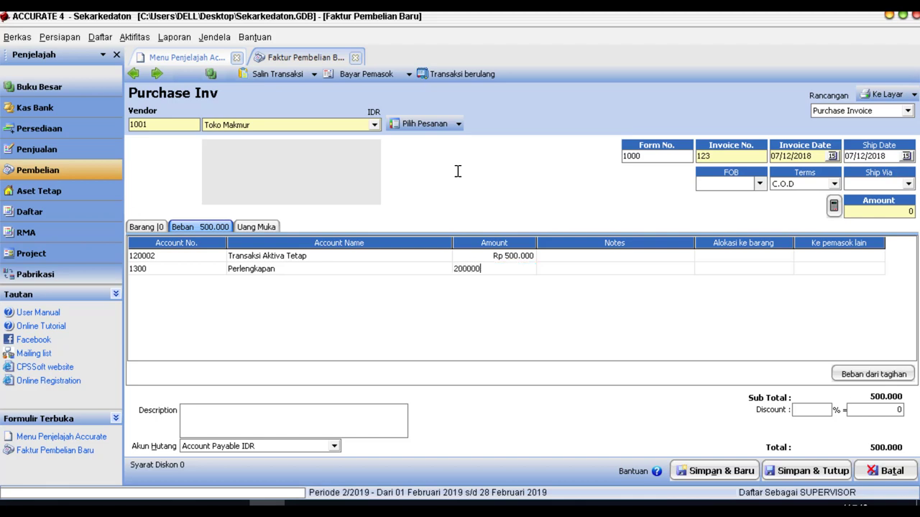
pyautogui.press('Tab')
pyautogui.press('Tab')
pyautogui.press('Tab')
pyautogui.press('Tab')
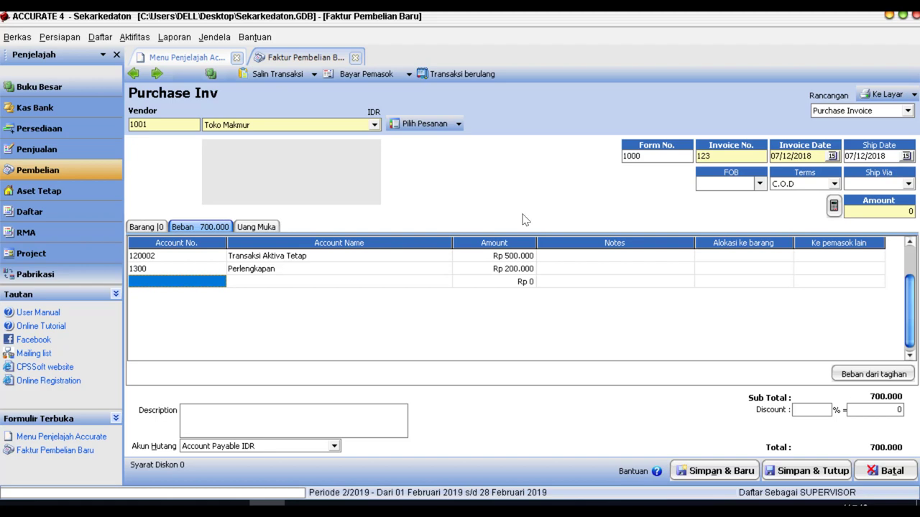
pyautogui.click(812, 471)
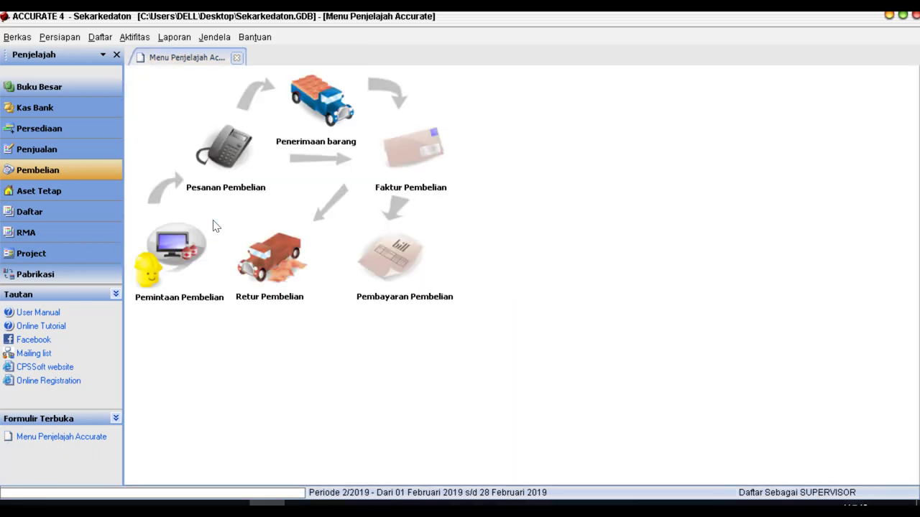
# Start a new cash receipt in the cash and bank module that deposits to Kas kecil.
pyautogui.click(36, 108)
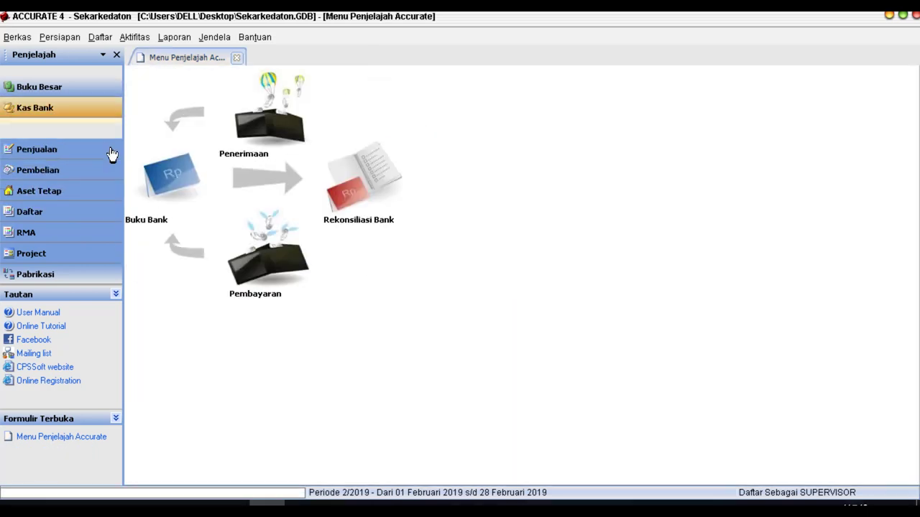
pyautogui.click(265, 127)
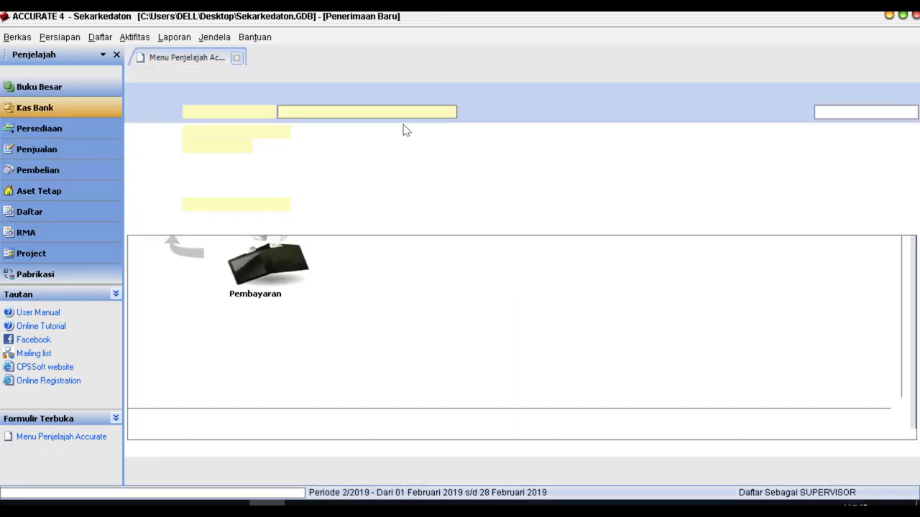
pyautogui.click(449, 112)
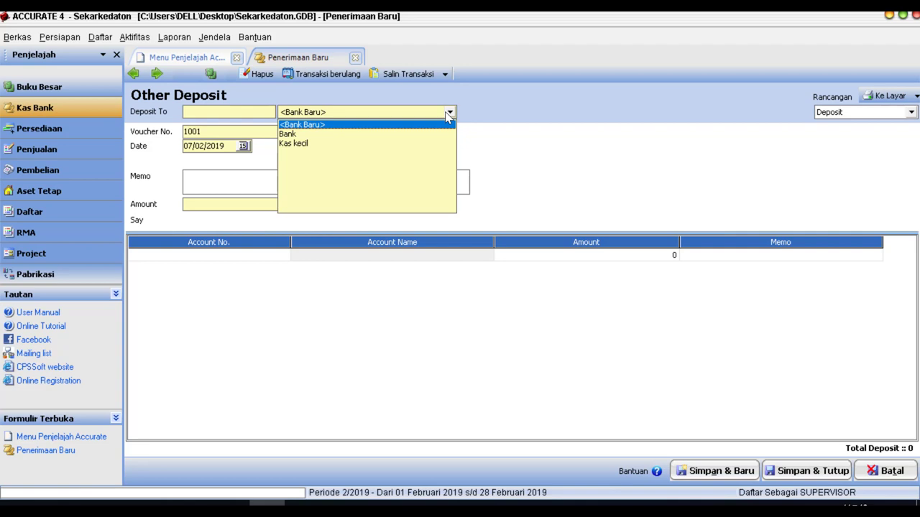
pyautogui.click(291, 144)
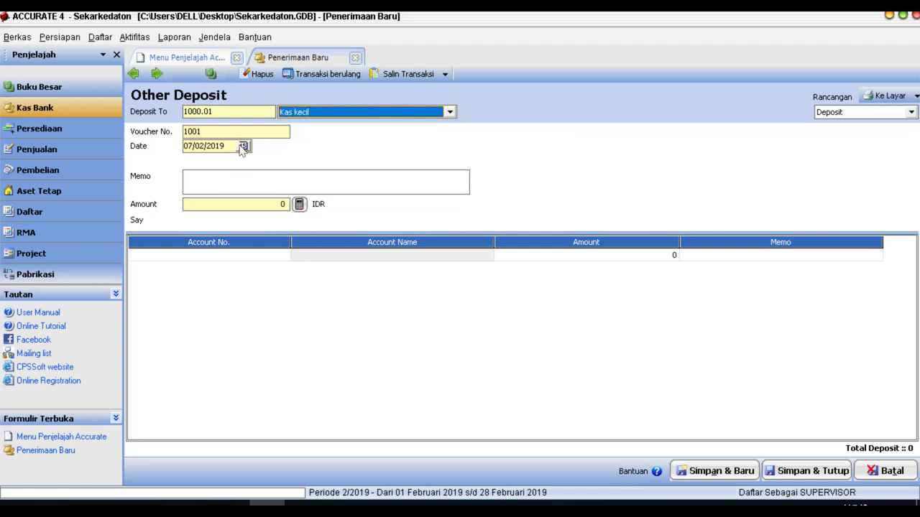
# Date the deposit 09/12/2018 and enter the memo "Pinjaman ke Bank".
pyautogui.moveTo(226, 146); pyautogui.dragTo(151, 140)
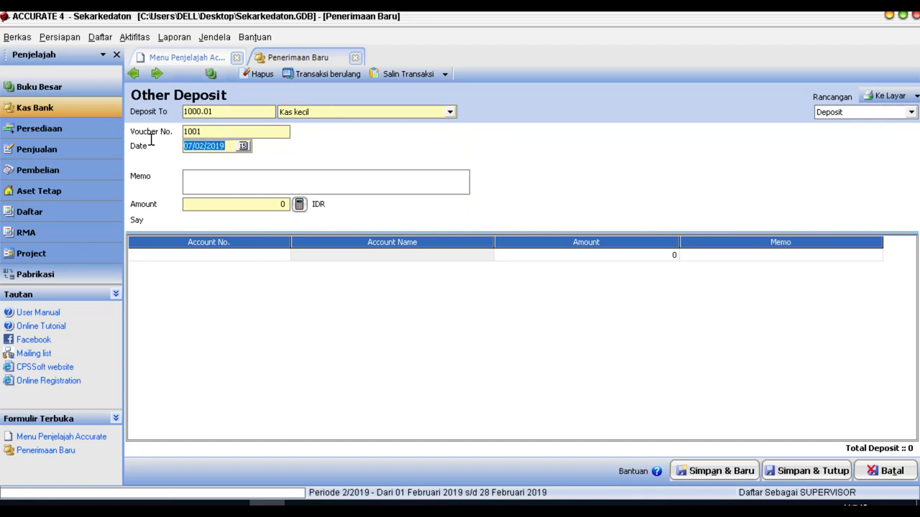
pyautogui.write('09122018')
pyautogui.write('Pin')
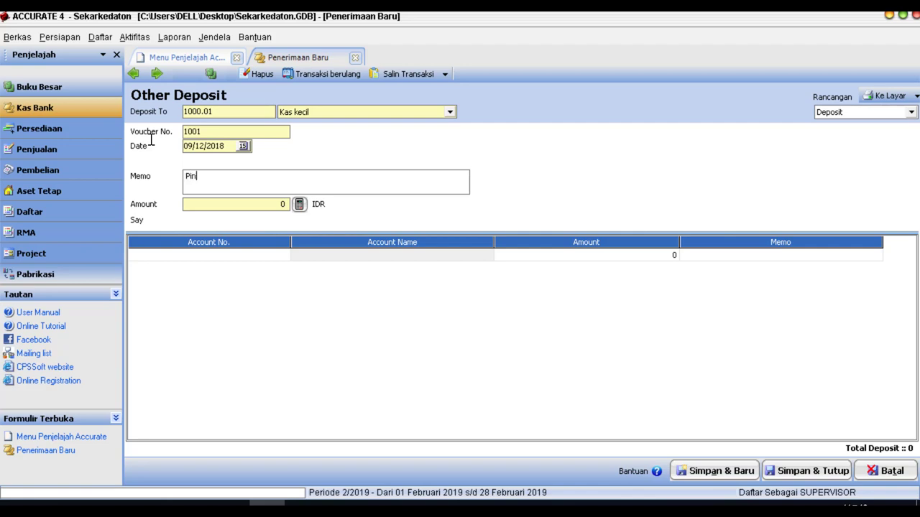
pyautogui.write('jaman ke Bank')
# Set the deposit amount to 750.000 IDR.
pyautogui.click(212, 207)
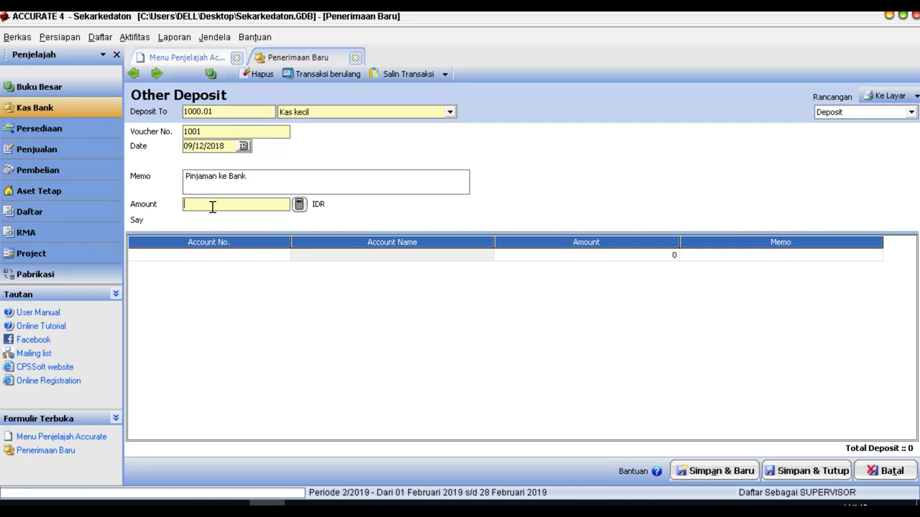
pyautogui.write('74500')
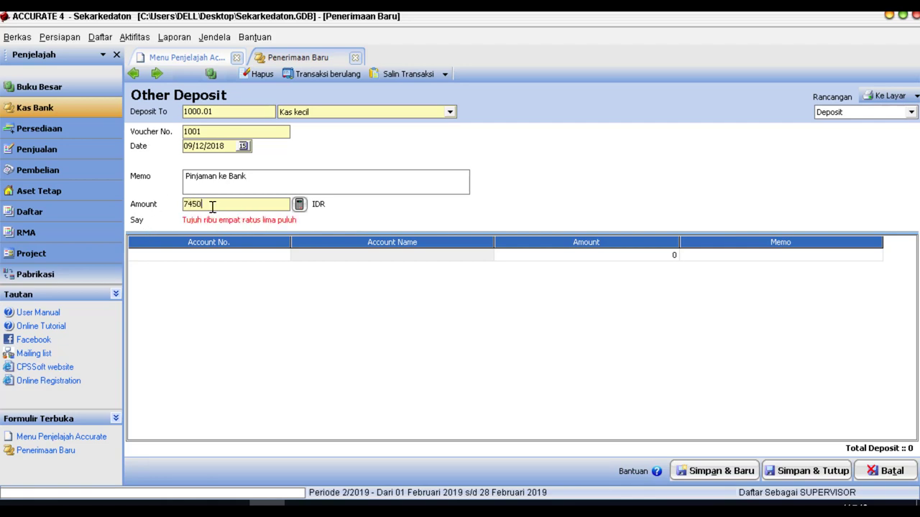
pyautogui.press('BackSpace')
pyautogui.press('BackSpace')
pyautogui.press('BackSpace')
pyautogui.press('BackSpace')
pyautogui.write('5')
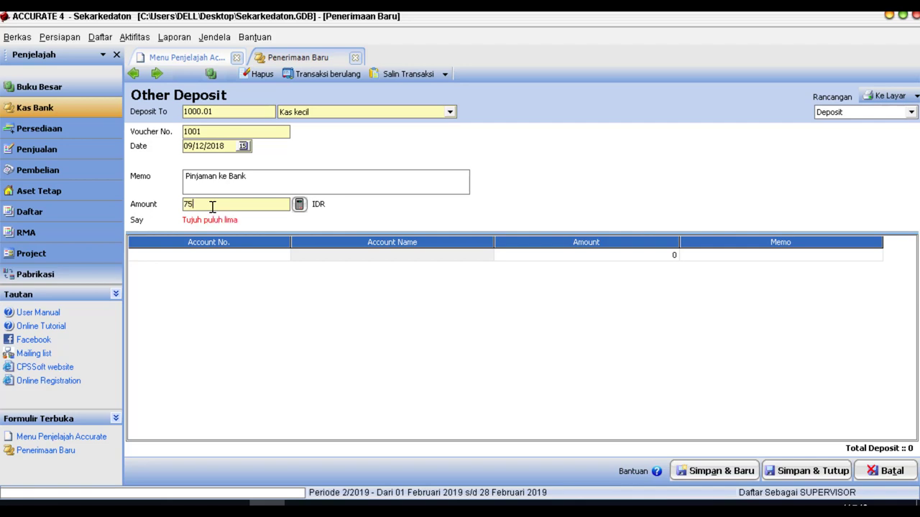
pyautogui.press('BackSpace')
pyautogui.press('BackSpace')
pyautogui.write('750000')
pyautogui.press('Tab')
# Search the deposit line's account list by name for a bank debt account, using "bank" and "huta".
pyautogui.click(260, 256)
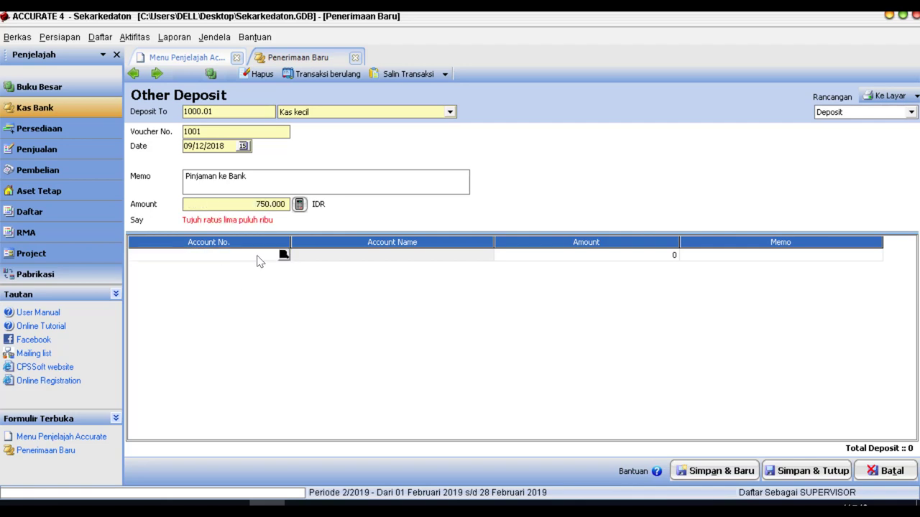
pyautogui.click(284, 255)
pyautogui.click(434, 173)
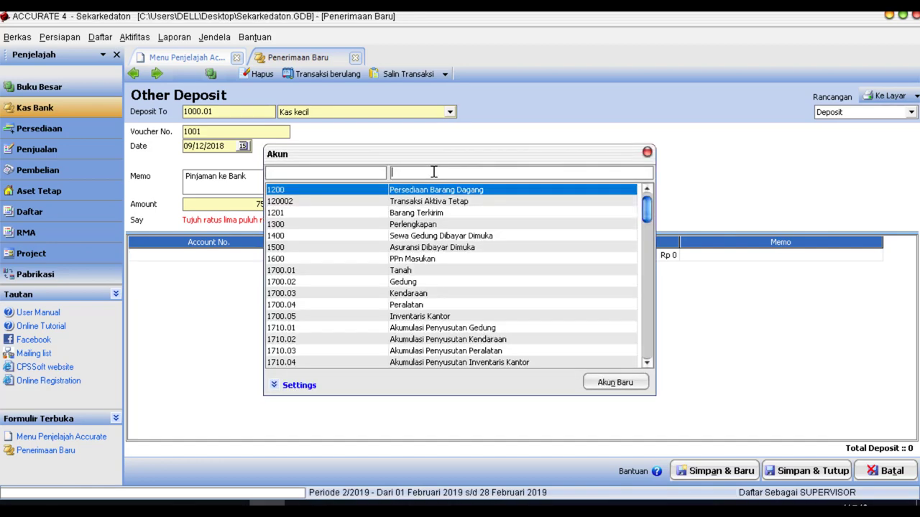
pyautogui.write('bank')
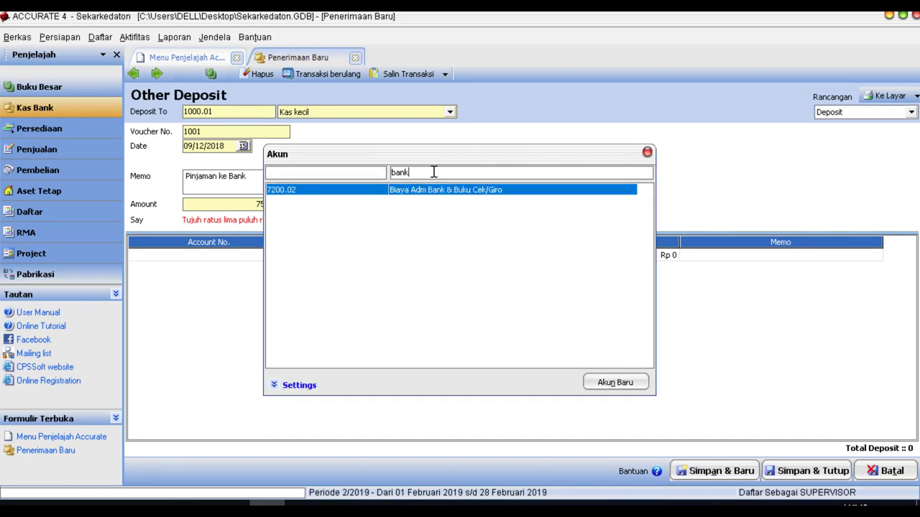
pyautogui.press('BackSpace')
pyautogui.press('BackSpace')
pyautogui.press('BackSpace')
pyautogui.press('BackSpace')
pyautogui.write('j')
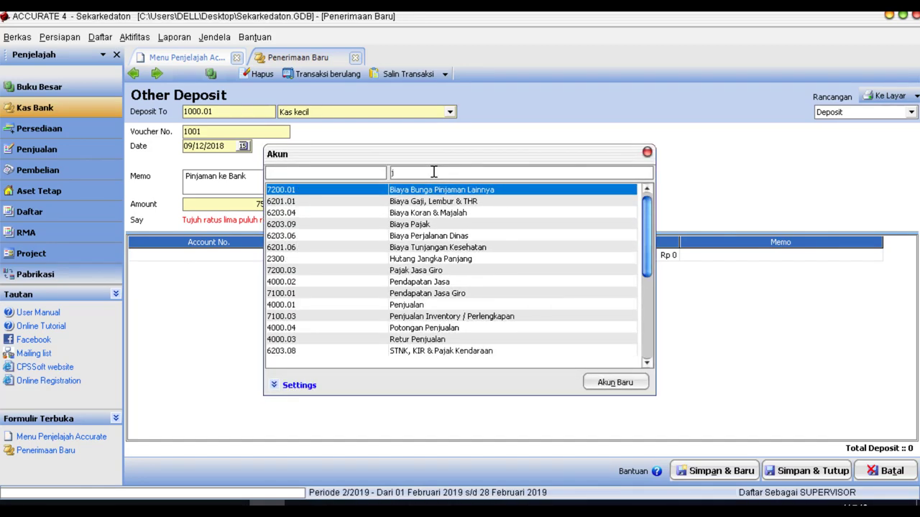
pyautogui.press('BackSpace')
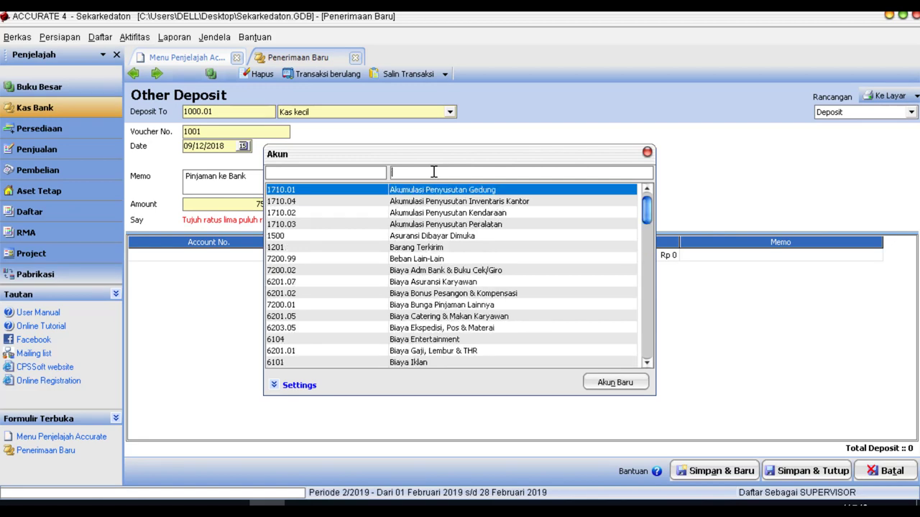
pyautogui.write('huta')
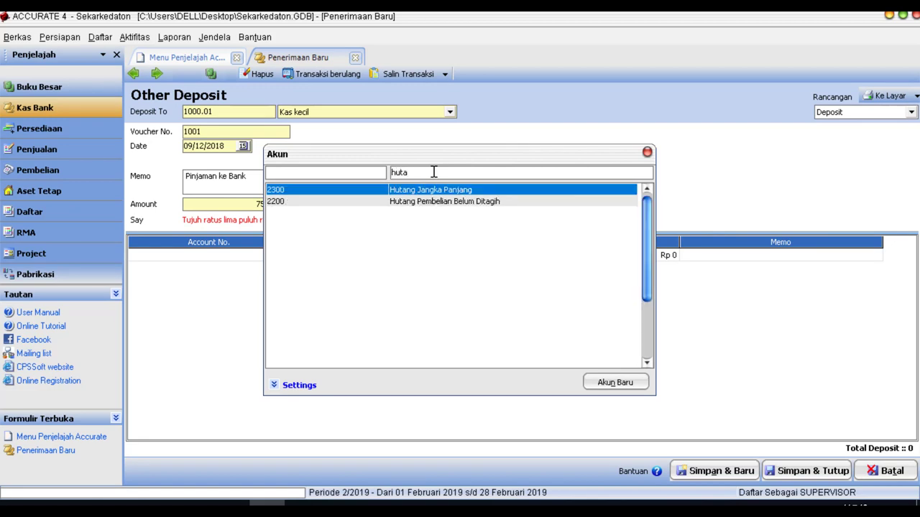
pyautogui.press('BackSpace')
pyautogui.press('BackSpace')
pyautogui.press('BackSpace')
pyautogui.press('BackSpace')
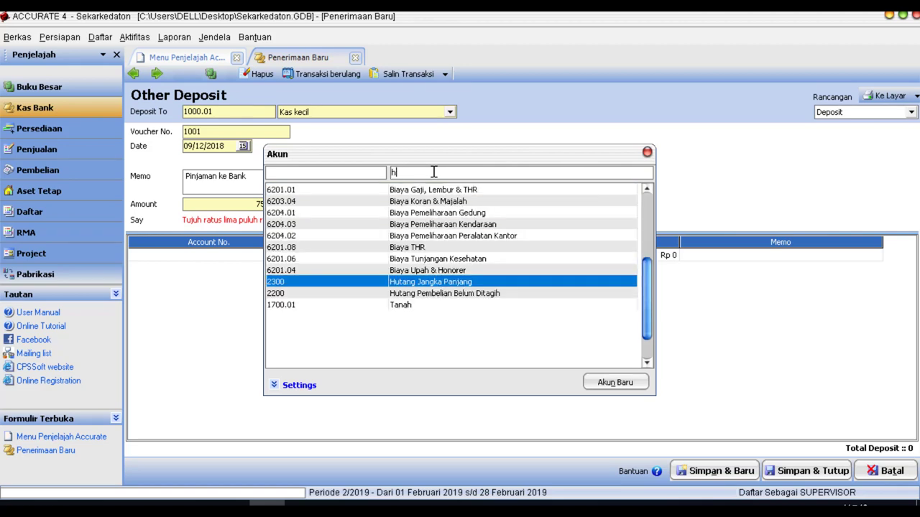
pyautogui.write('bank')
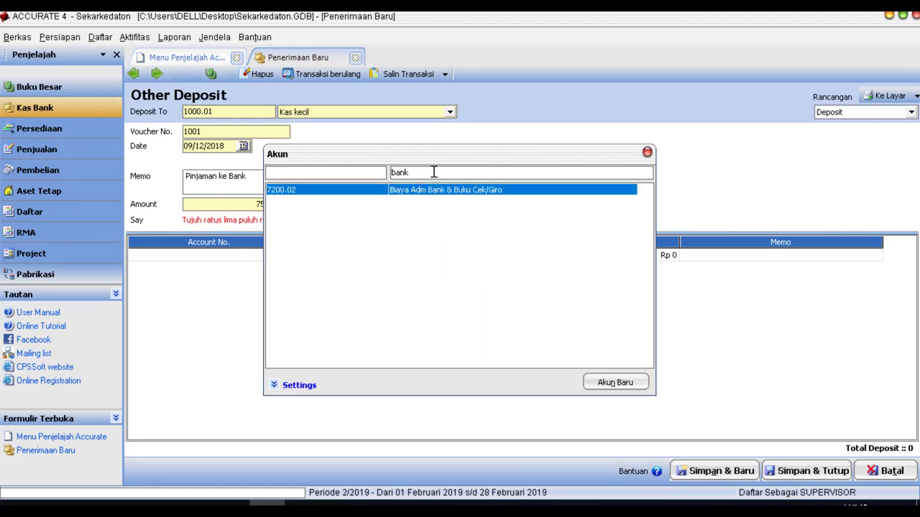
# Start a new account from the account list and set its type to Hutang lancar lainnya.
pyautogui.click(615, 383)
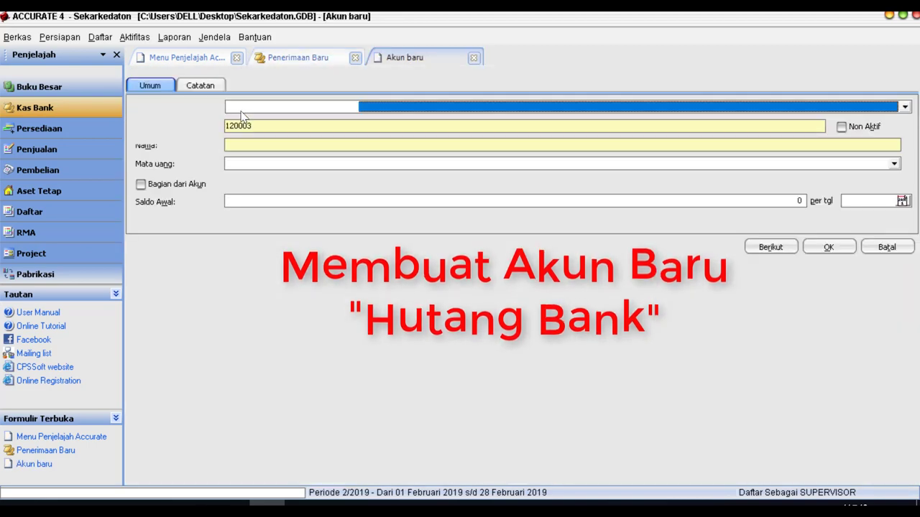
pyautogui.click(248, 109)
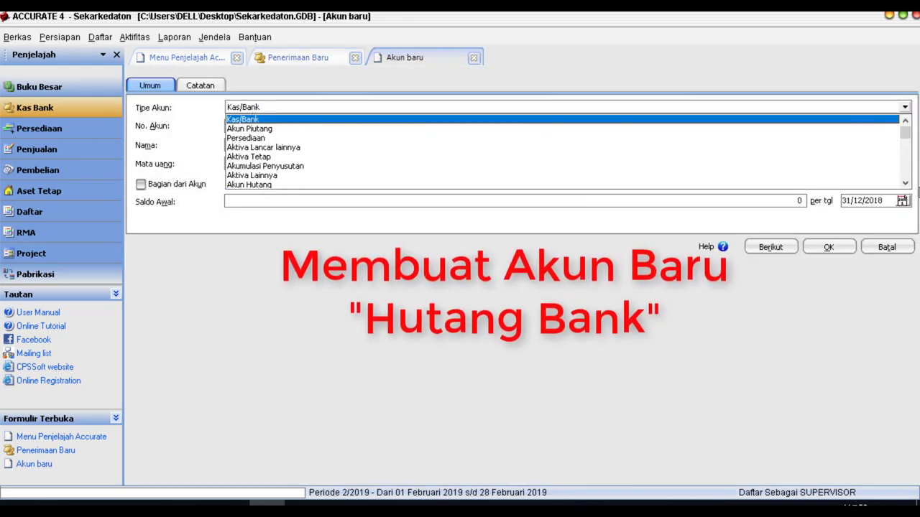
pyautogui.click(905, 182)
pyautogui.click(905, 182)
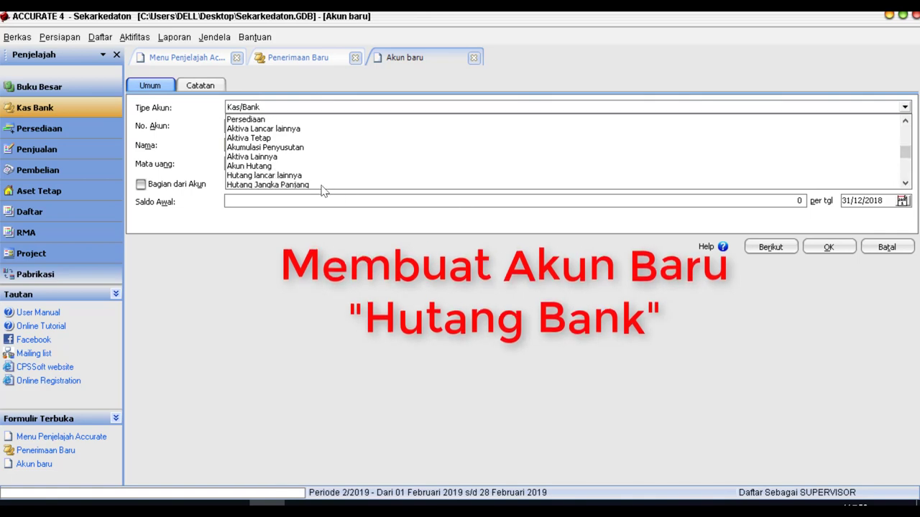
pyautogui.click(280, 175)
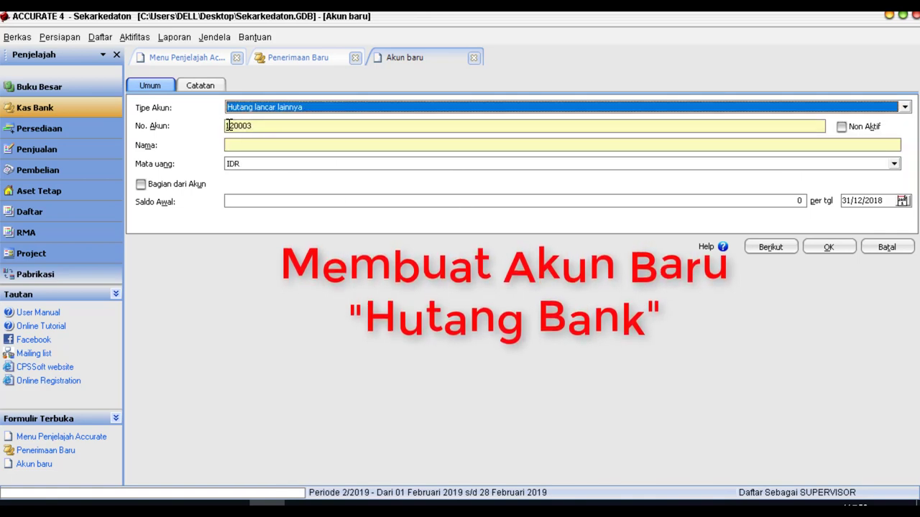
# Change the new ledger account's number to 220003.
pyautogui.click(229, 125)
pyautogui.press('BackSpace')
pyautogui.write('2')
pyautogui.click(248, 144)
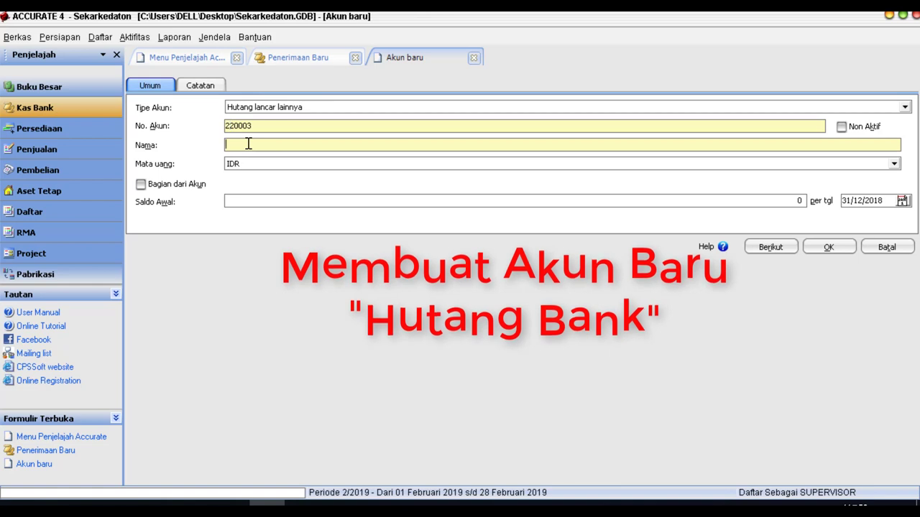
# Name the new account Hutang Bank and save it, then save and close the bank loan deposit.
pyautogui.write('HUtan')
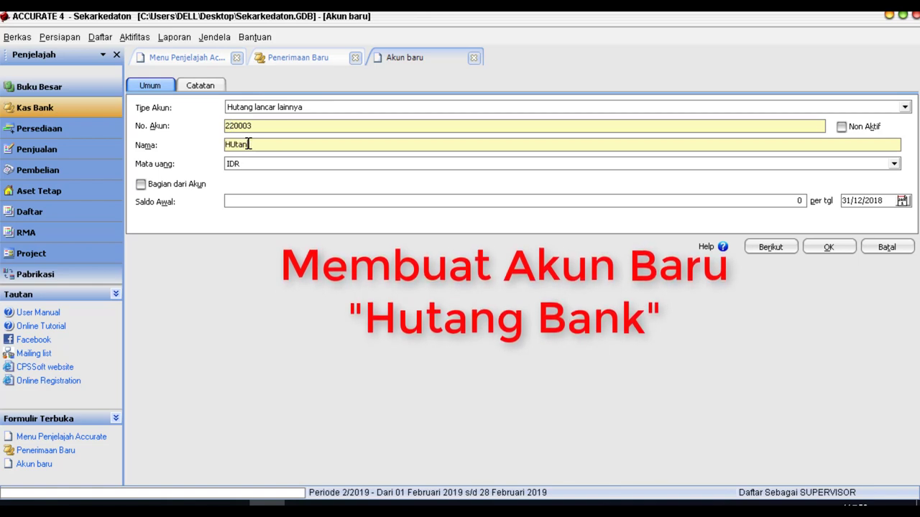
pyautogui.press('BackSpace')
pyautogui.press('BackSpace')
pyautogui.press('BackSpace')
pyautogui.press('BackSpace')
pyautogui.press('BackSpace')
pyautogui.write('H')
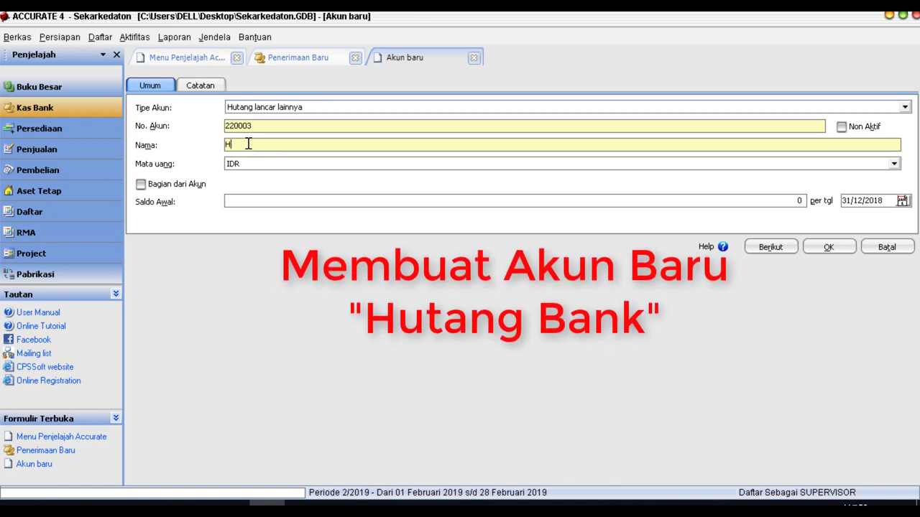
pyautogui.write('utang Bank')
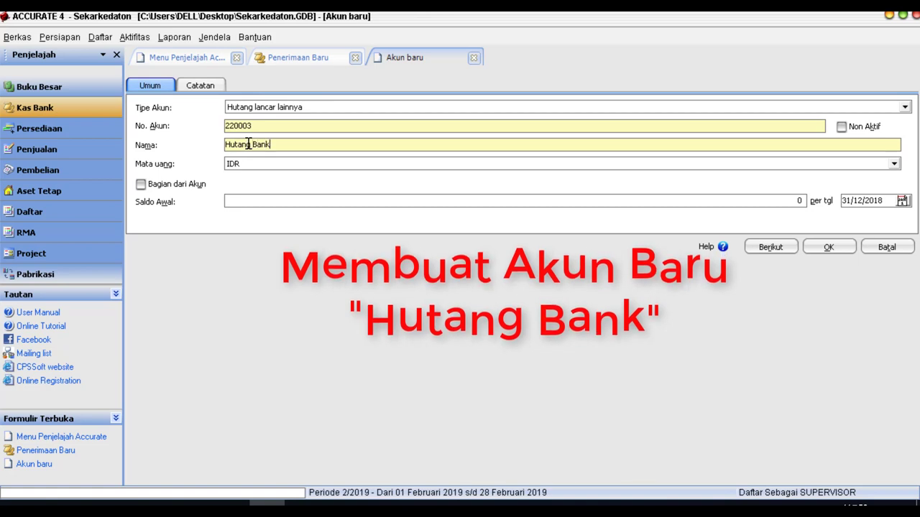
pyautogui.click(826, 247)
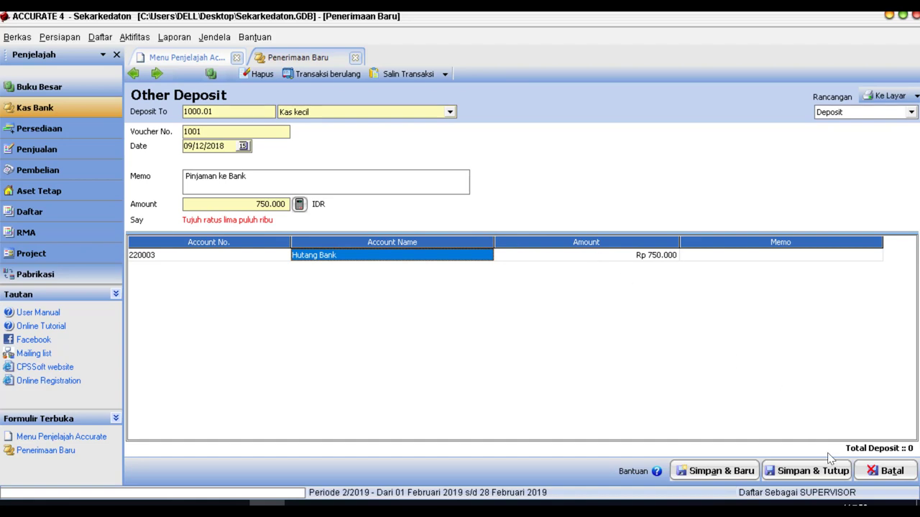
pyautogui.click(824, 470)
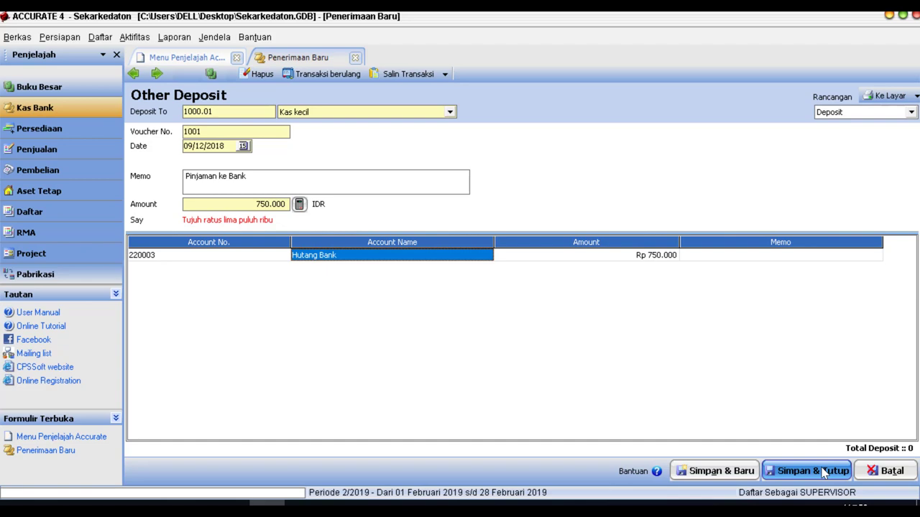
pyautogui.click(823, 471)
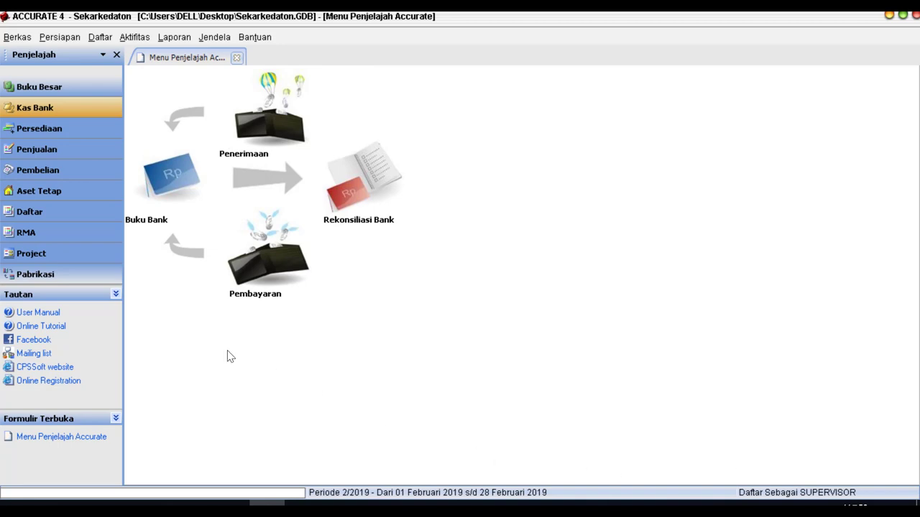
# Start a new sales invoice and register a new customer for it, entering the customer's name.
pyautogui.click(43, 151)
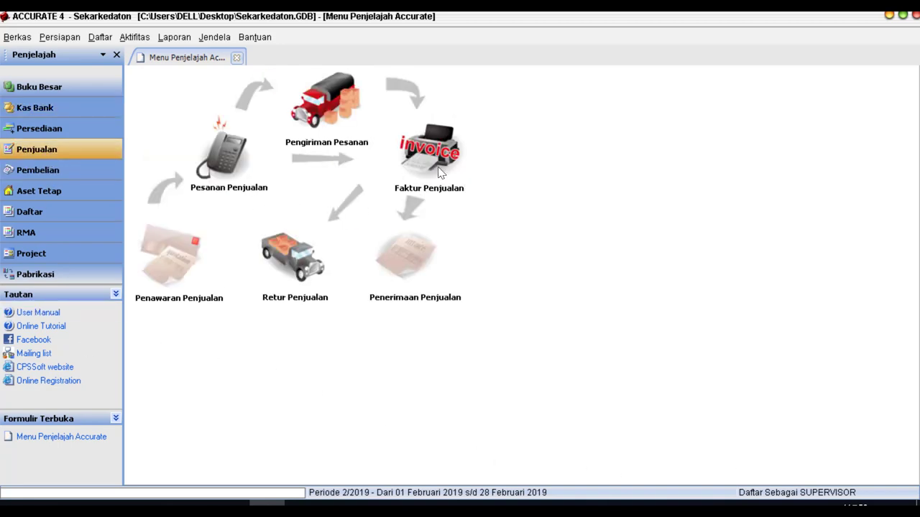
pyautogui.click(413, 160)
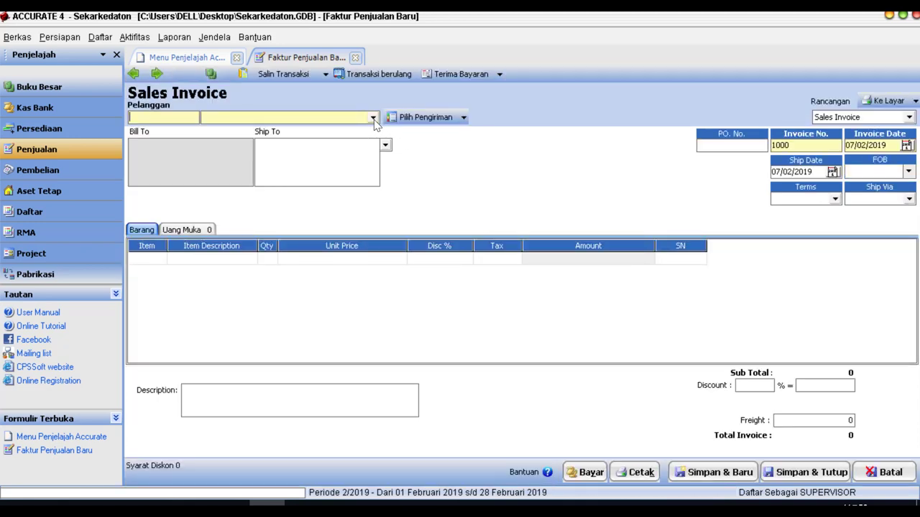
pyautogui.click(373, 117)
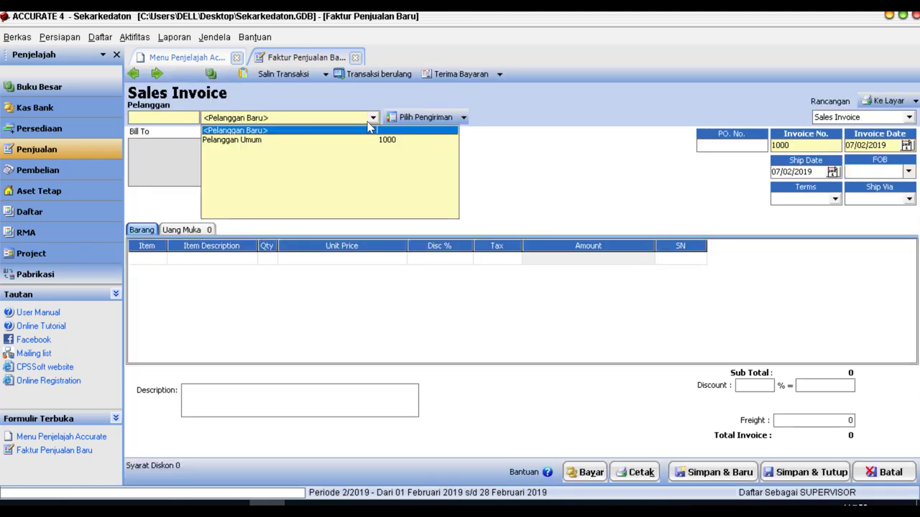
pyautogui.click(270, 130)
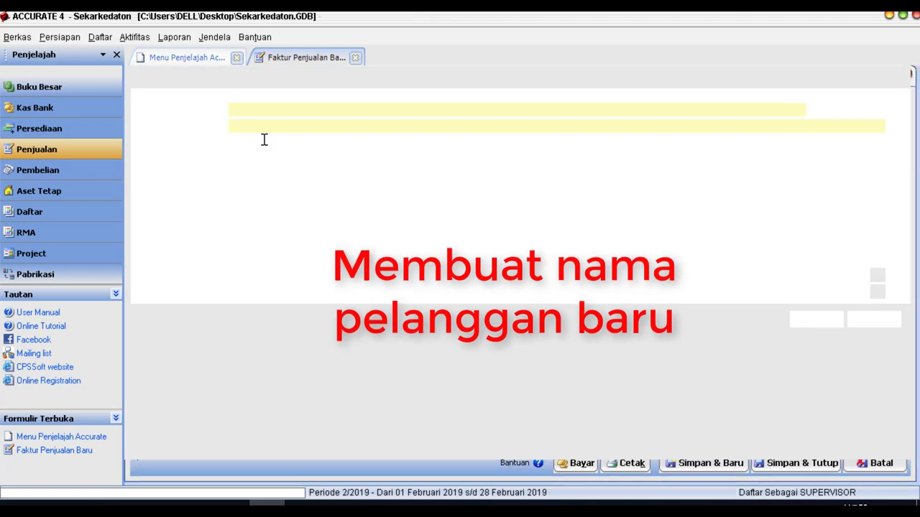
pyautogui.write('N')
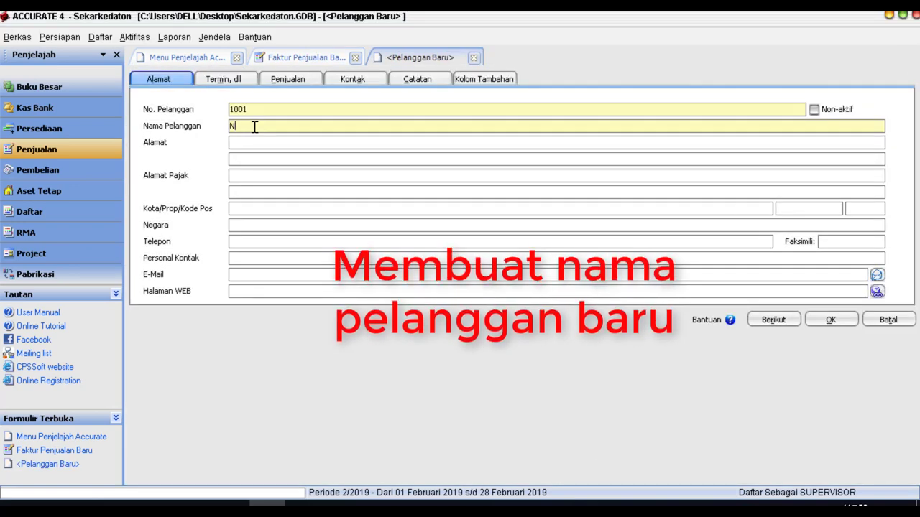
pyautogui.write('y. Yuli')
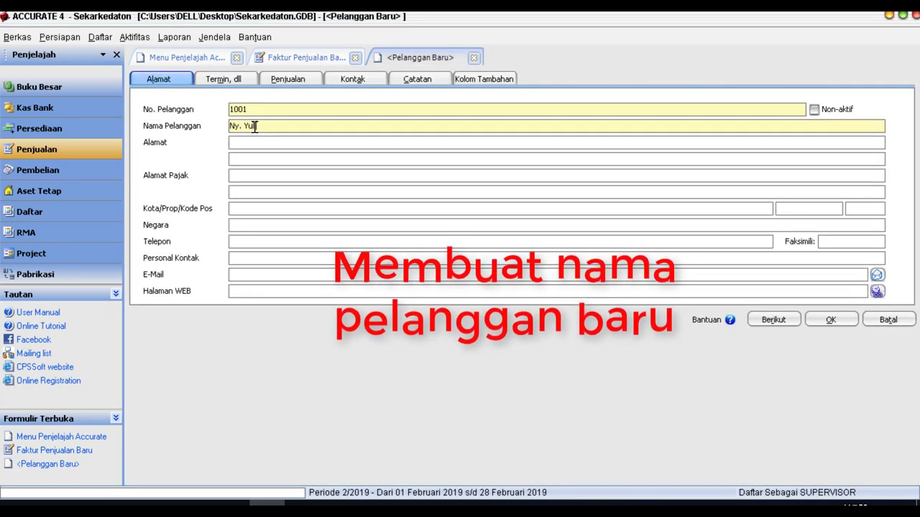
pyautogui.click(845, 321)
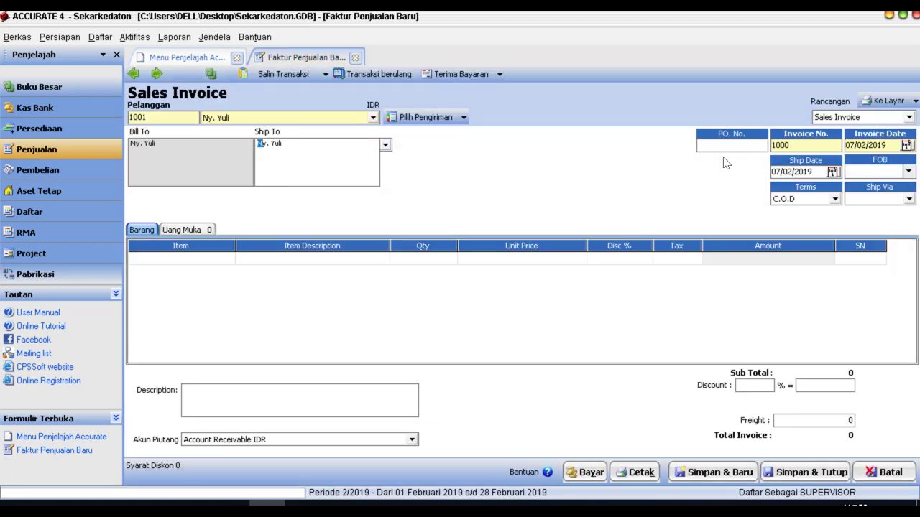
# Set both the invoice date and the ship date of the sales invoice to 14/12/2018.
pyautogui.moveTo(898, 146); pyautogui.dragTo(832, 145)
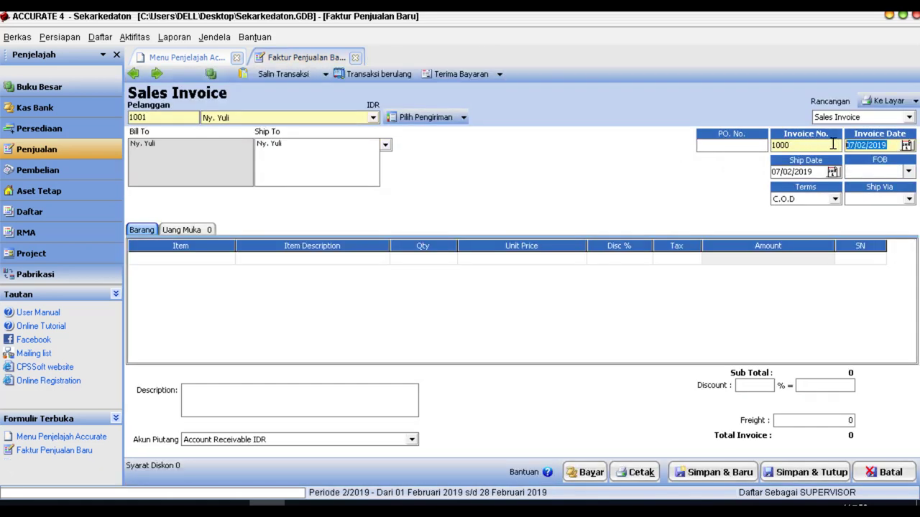
pyautogui.write('14')
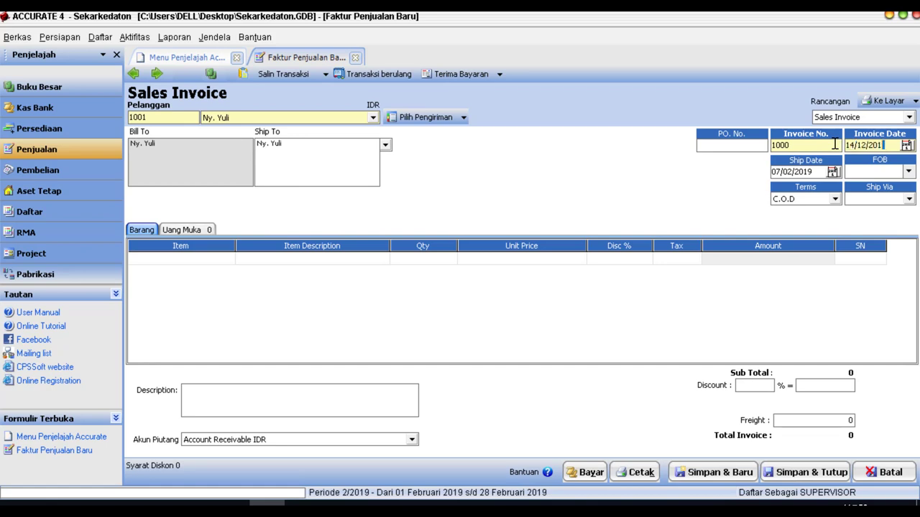
pyautogui.moveTo(888, 145); pyautogui.dragTo(798, 144)
pyautogui.hotkey('ctrl', 'c')
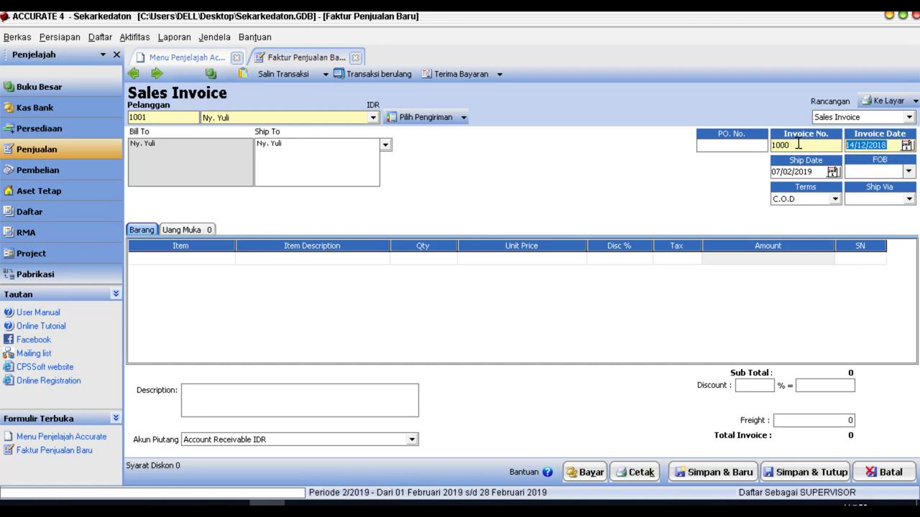
pyautogui.click(817, 173)
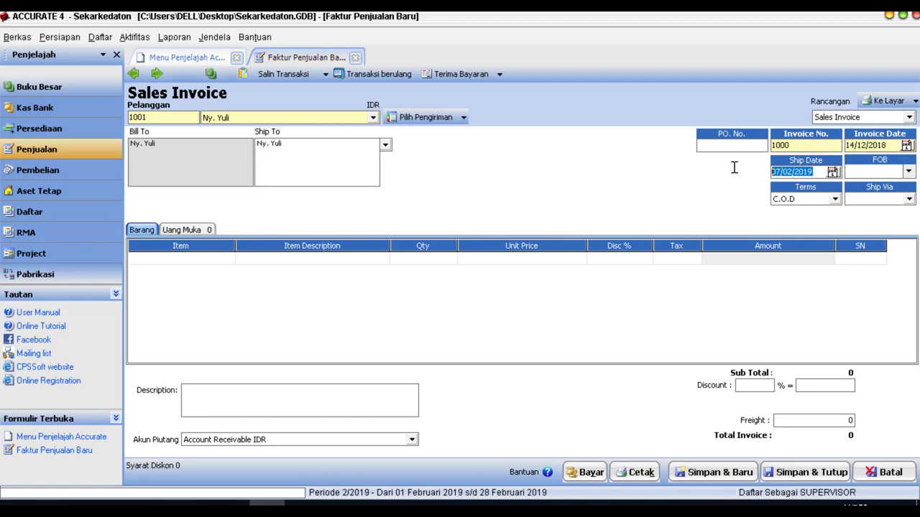
pyautogui.hotkey('ctrl', 'v')
# Create a new Servis item described as Rias Pengantin with unit Set, and add it to the invoice's first line.
pyautogui.click(223, 262)
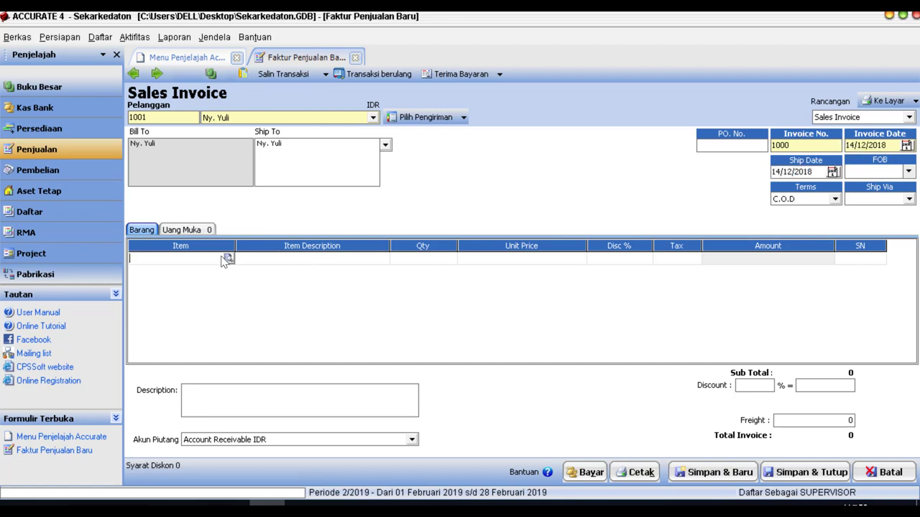
pyautogui.click(228, 258)
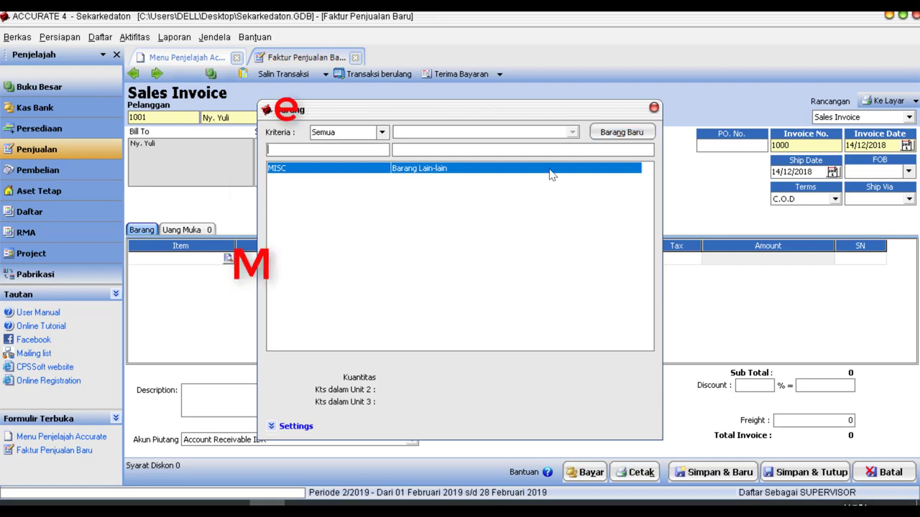
pyautogui.click(609, 135)
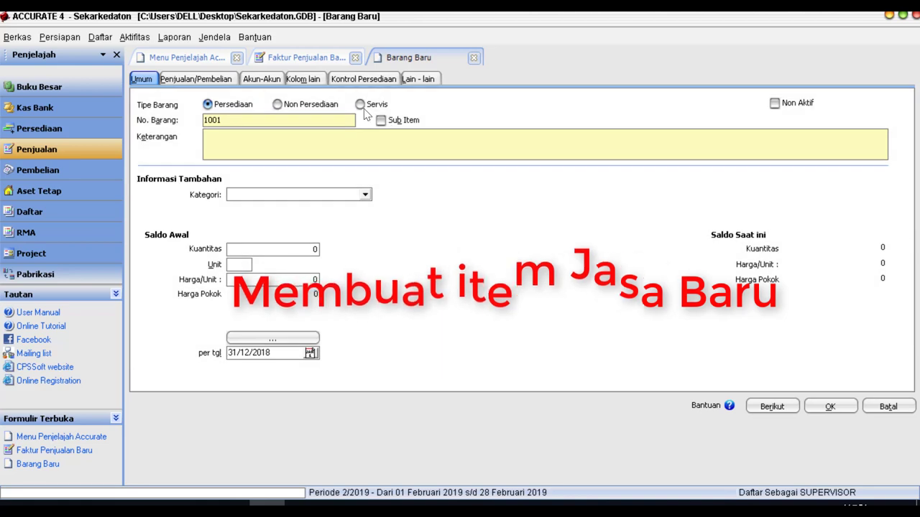
pyautogui.click(360, 104)
pyautogui.click(259, 143)
pyautogui.write('Ri')
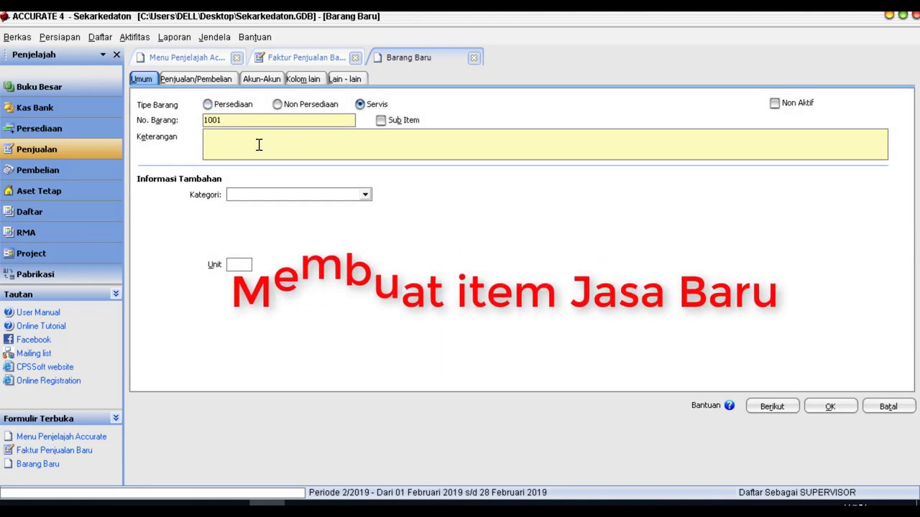
pyautogui.write('as Peng')
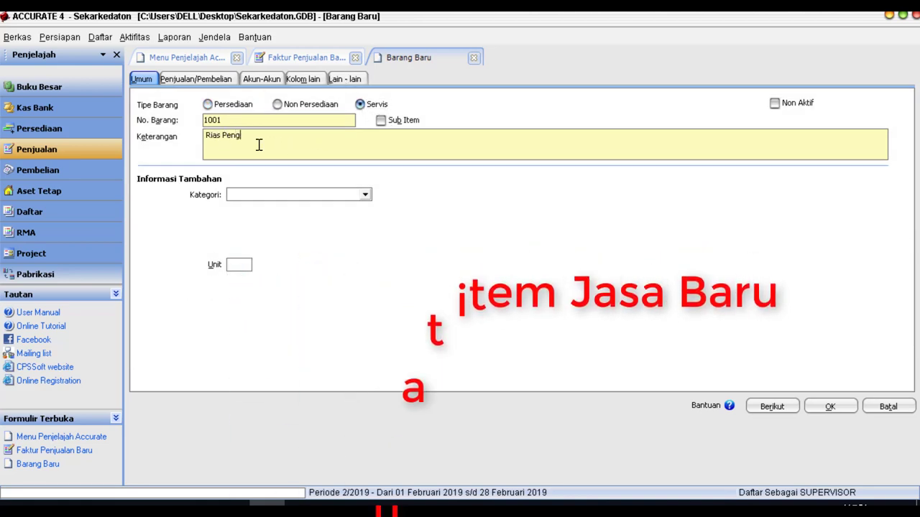
pyautogui.write('antin')
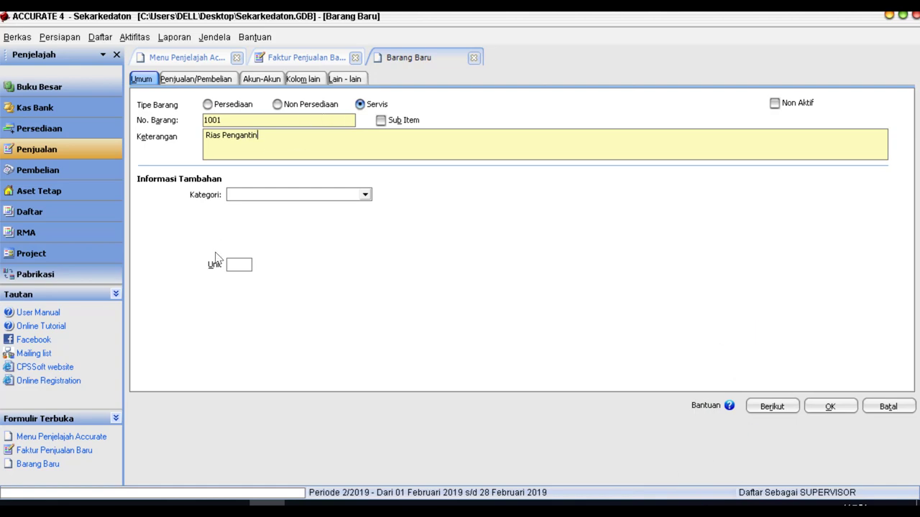
pyautogui.click(234, 265)
pyautogui.click(273, 85)
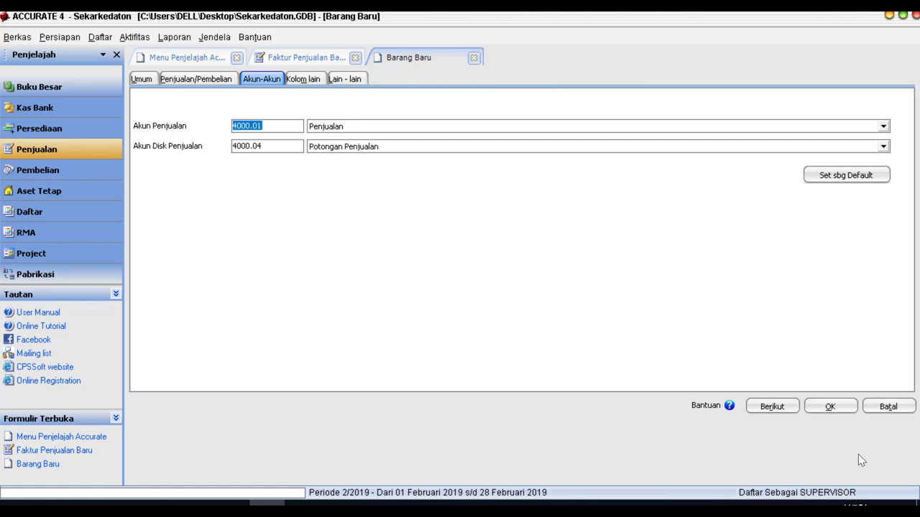
pyautogui.click(141, 81)
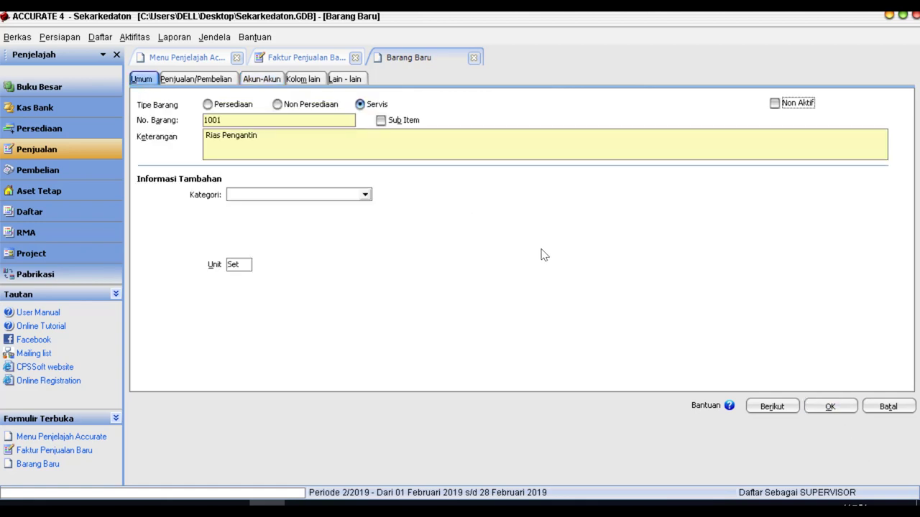
pyautogui.click(826, 407)
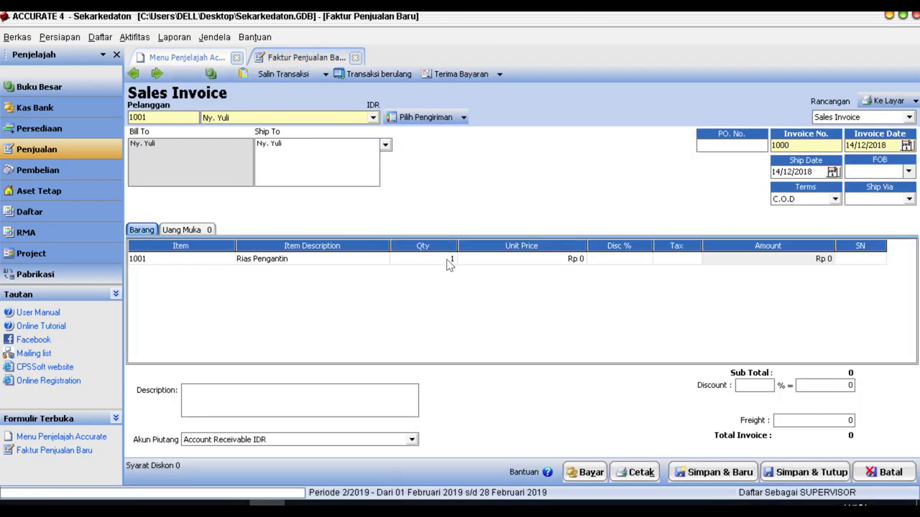
# Set the unit price of the Rias Pengantin line to Rp 450.000.
pyautogui.click(531, 265)
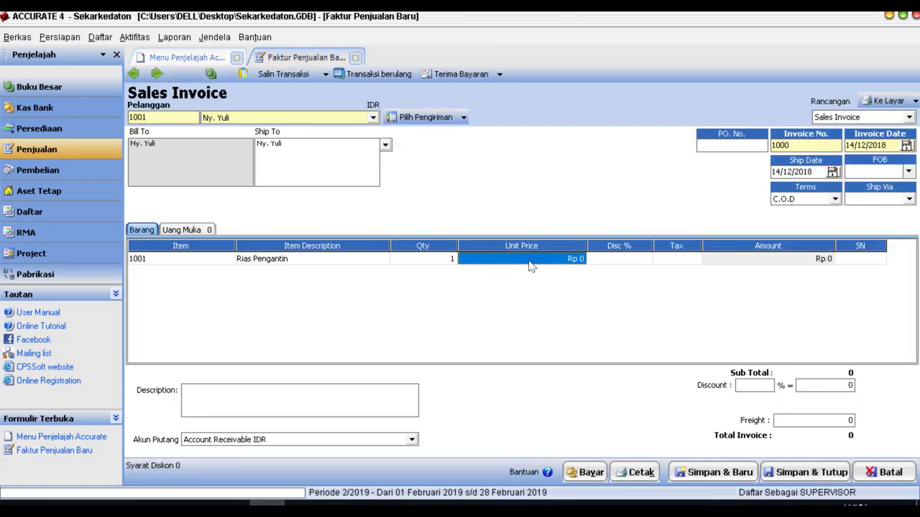
pyautogui.write('450')
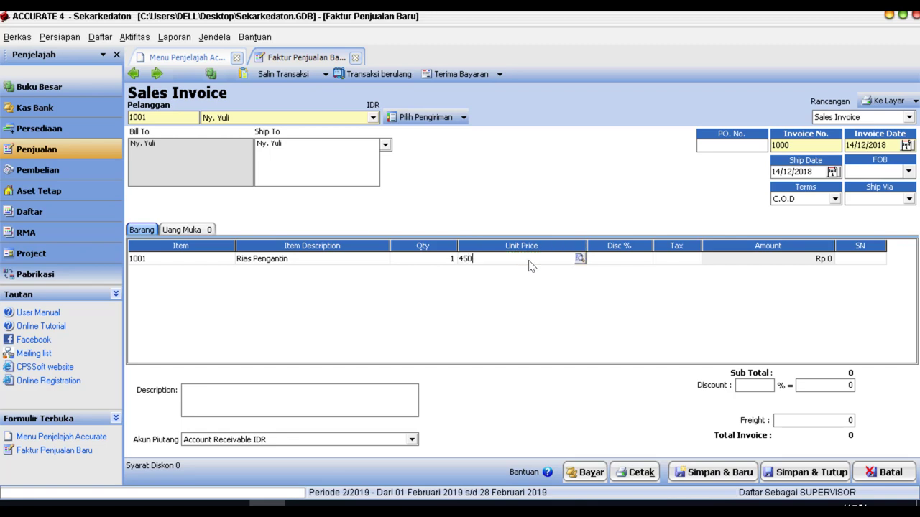
pyautogui.press('Return')
pyautogui.press('Return')
pyautogui.press('Return')
pyautogui.press('Return')
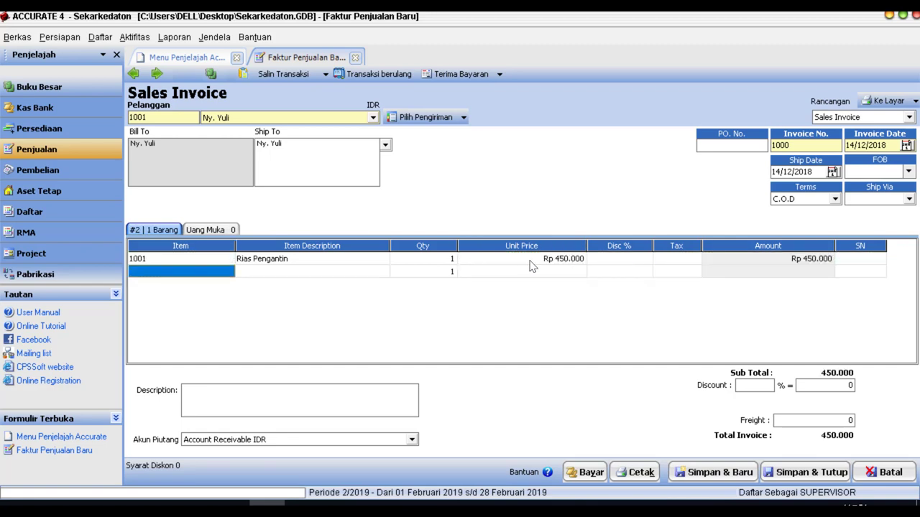
# Start a customer receipt for the sales invoice and choose Kas kecil as its bank account.
pyautogui.click(445, 76)
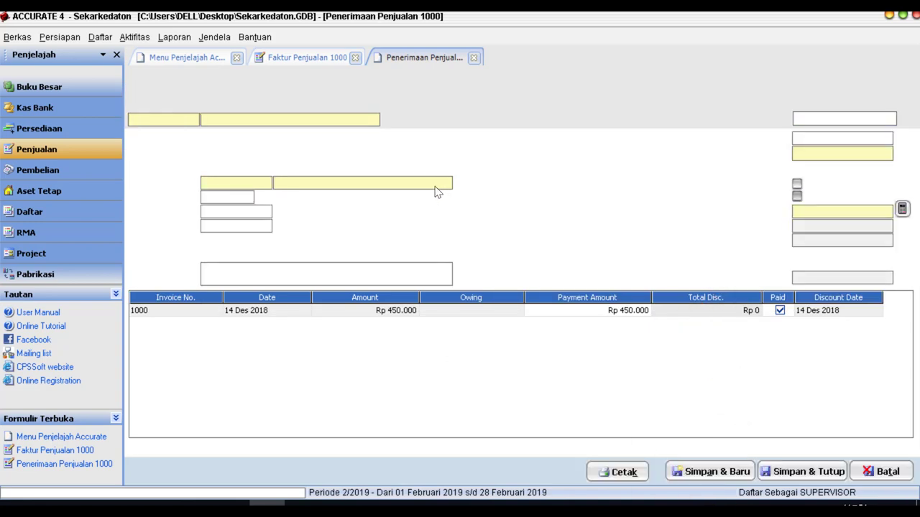
pyautogui.click(445, 184)
pyautogui.click(429, 204)
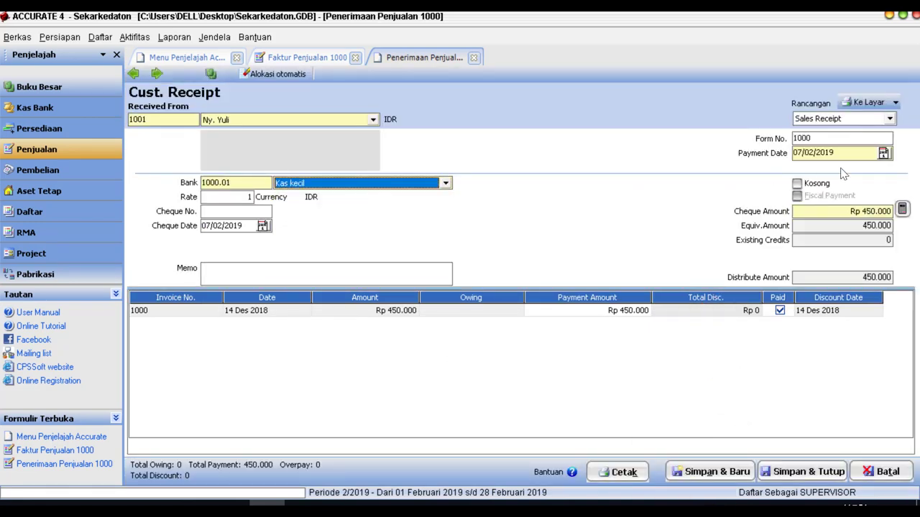
# Set the receipt's payment date and cheque date to 14/12/2018.
pyautogui.click(857, 154)
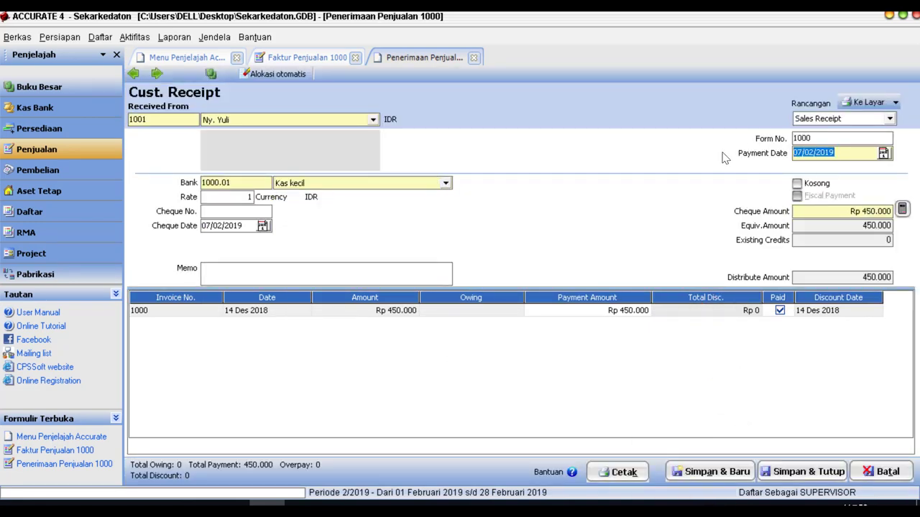
pyautogui.write('14/12/2018')
pyautogui.moveTo(872, 153); pyautogui.dragTo(751, 152)
pyautogui.moveTo(245, 225); pyautogui.dragTo(168, 223)
pyautogui.hotkey('ctrl', 'v')
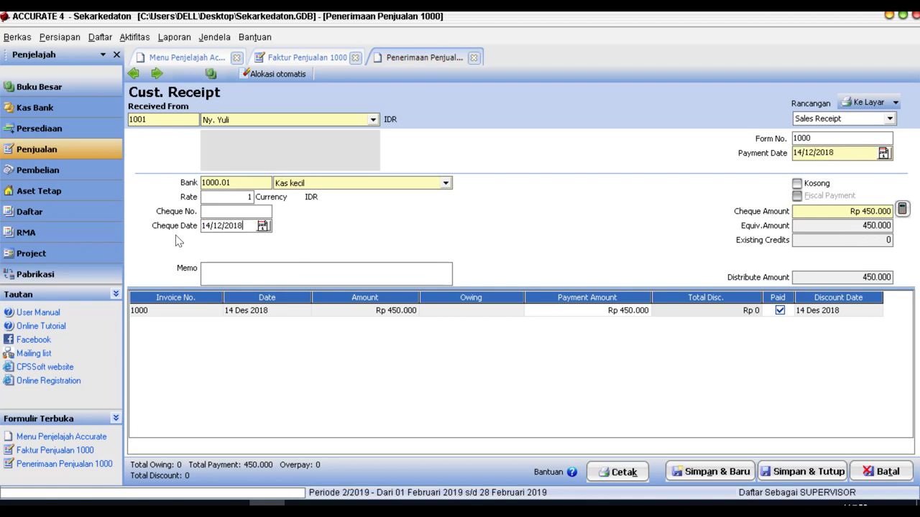
# Save and close the customer receipt, and save and close the sales invoice.
pyautogui.click(212, 275)
pyautogui.click(836, 474)
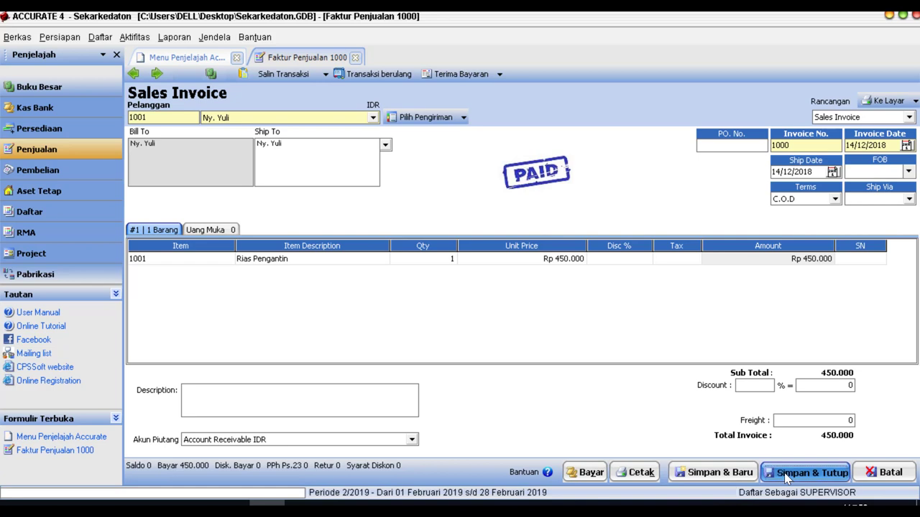
pyautogui.click(785, 474)
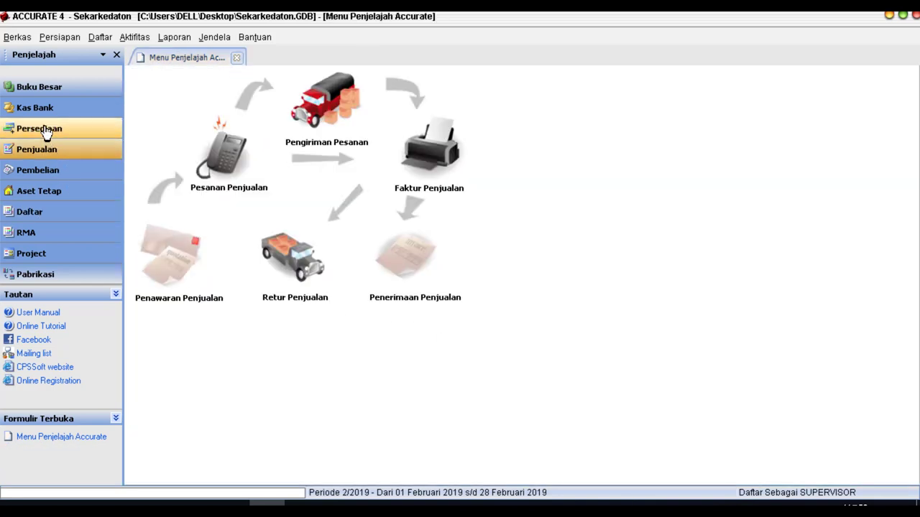
# Start a cash payment from Kas kecil dated 15/12/2018 with the memo Bayar Gaji Pegawai and an amount of 150.000.
pyautogui.click(36, 108)
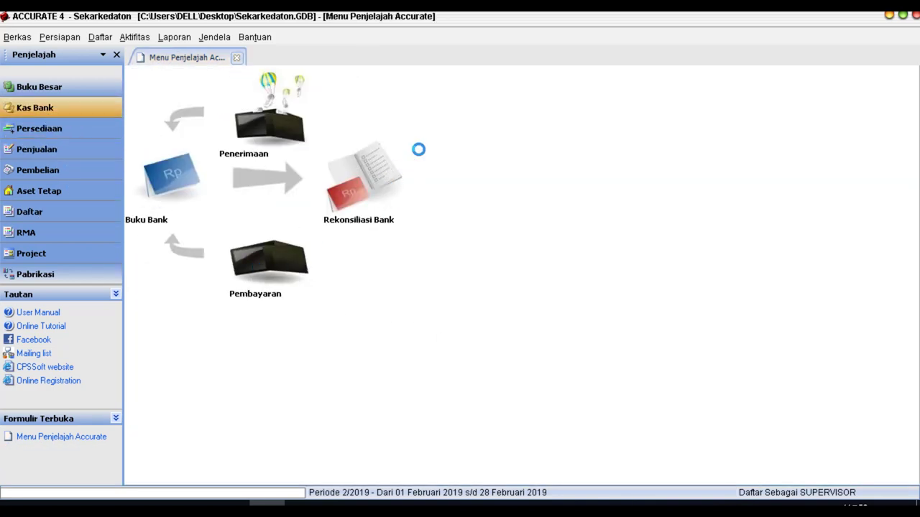
pyautogui.click(449, 113)
pyautogui.click(301, 144)
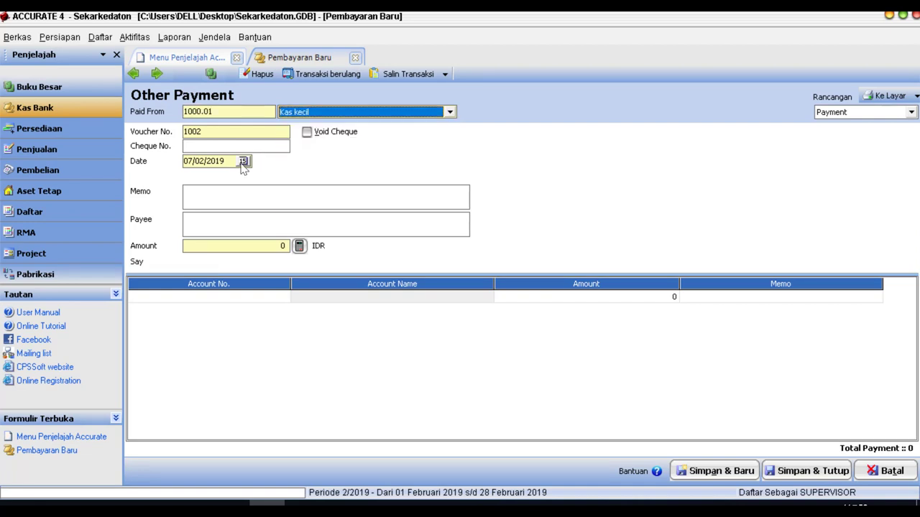
pyautogui.click(185, 161)
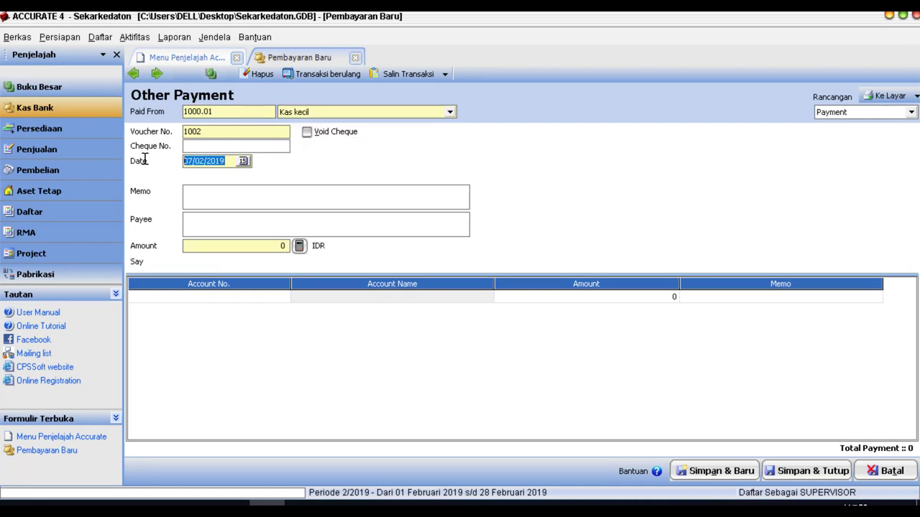
pyautogui.write('1')
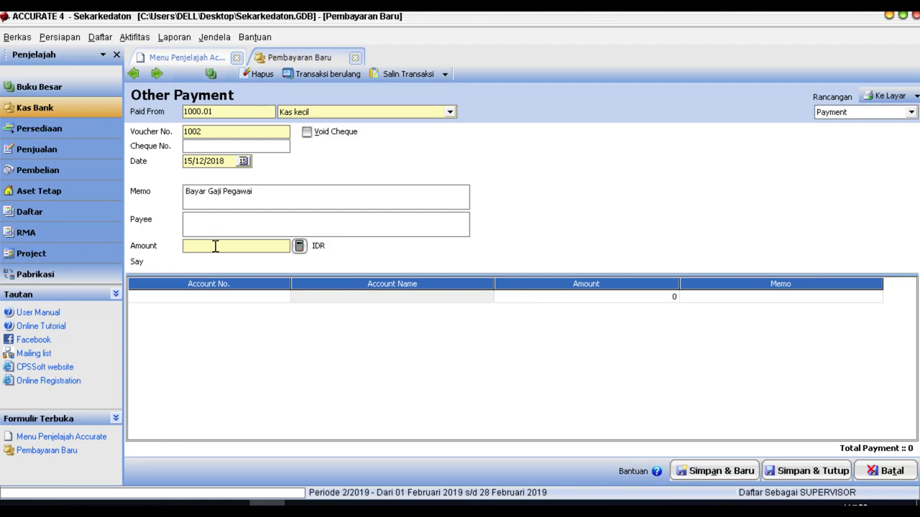
pyautogui.write('150000')
pyautogui.press('Tab')
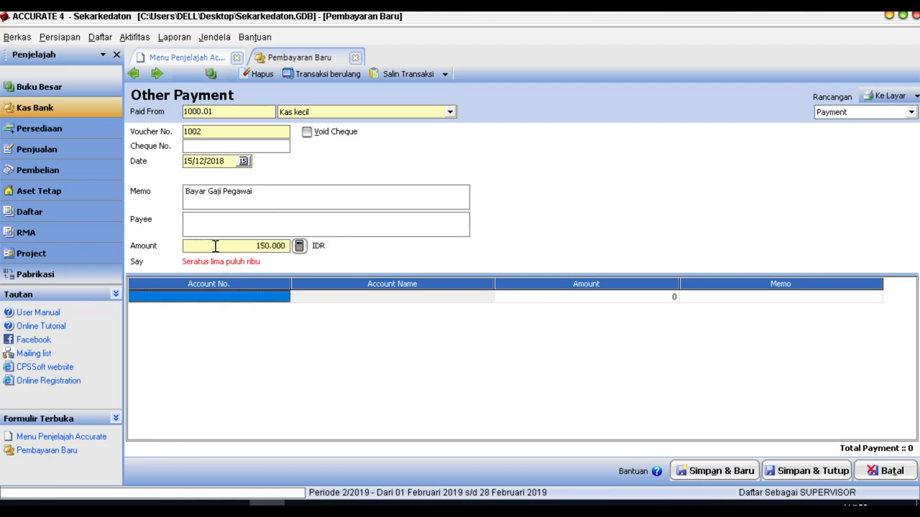
# Allocate the payment to account 6201.01 Biaya Gaji, Lembur & THR, and save and close it.
pyautogui.click(280, 299)
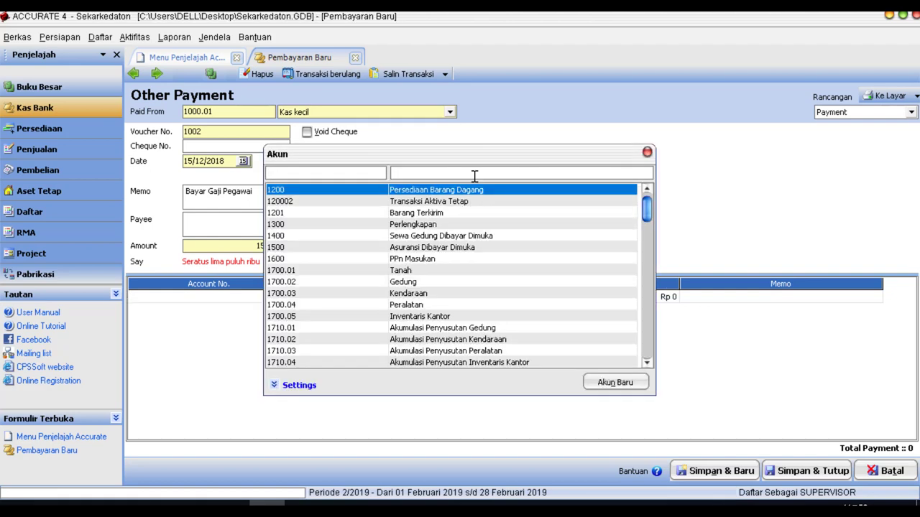
pyautogui.write('gaji')
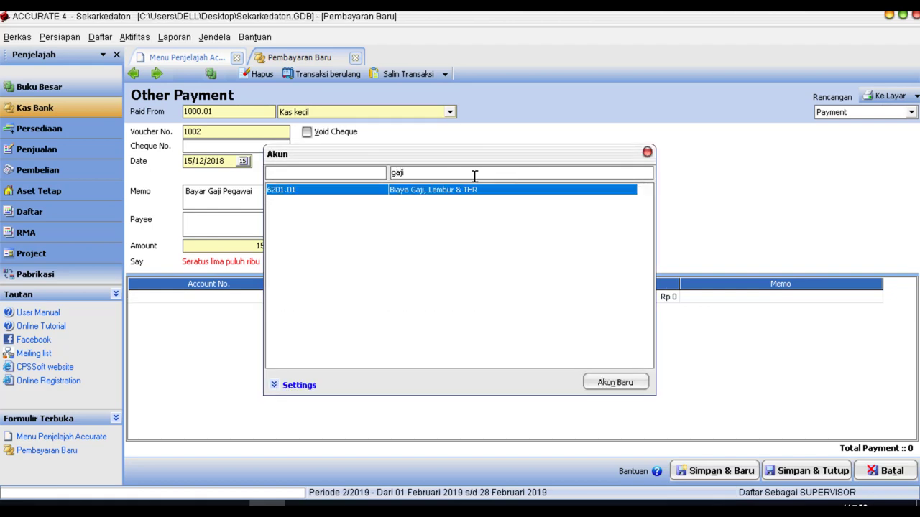
pyautogui.press('Return')
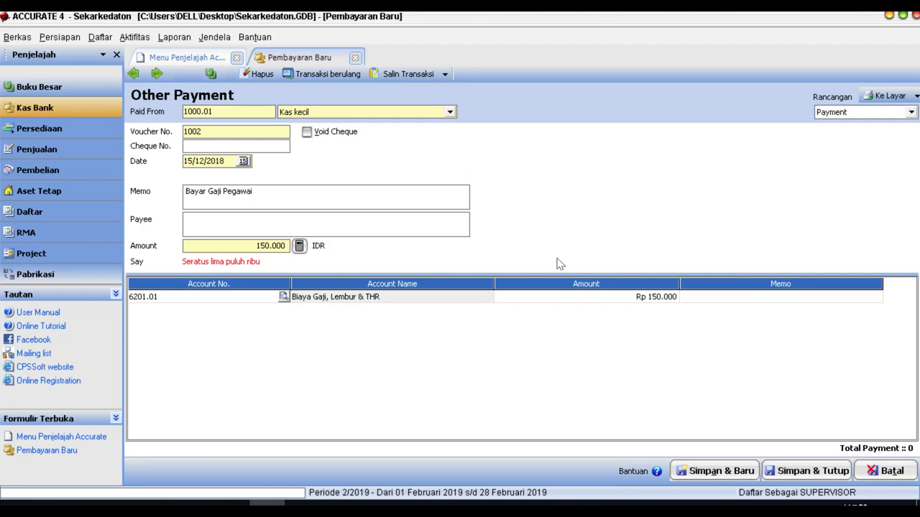
pyautogui.click(805, 470)
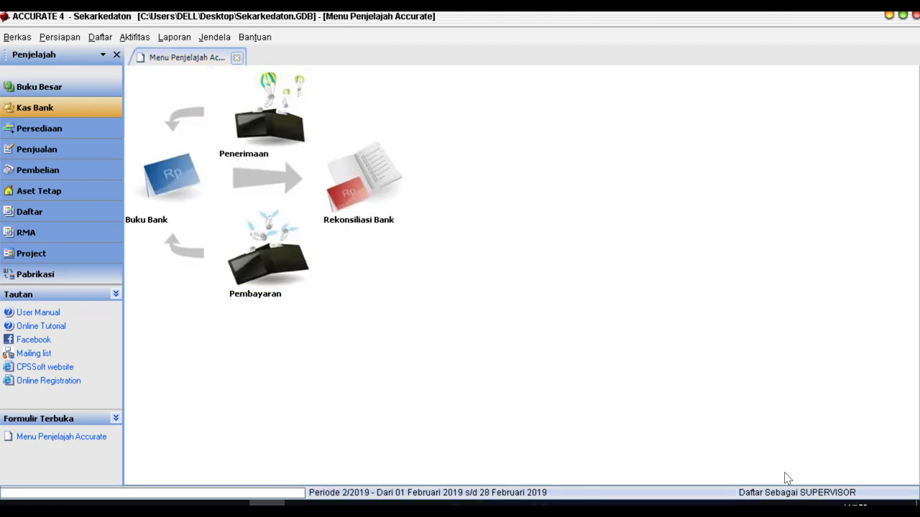
# Start a new sales invoice and create a new customer for it, entering the customer's name.
pyautogui.click(48, 154)
pyautogui.click(446, 154)
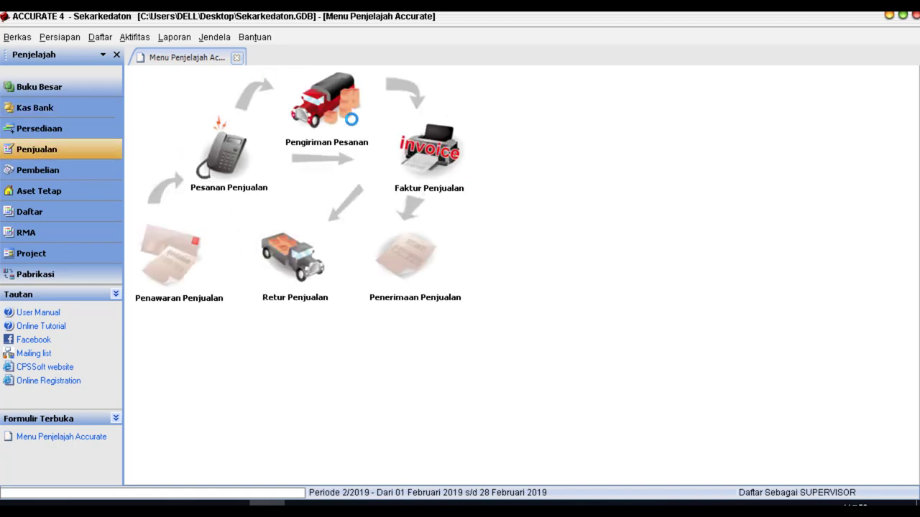
pyautogui.click(373, 117)
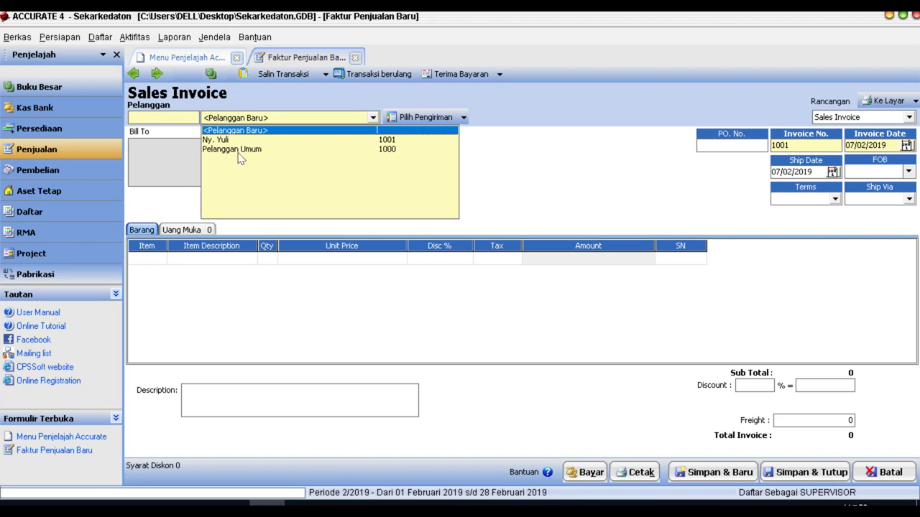
pyautogui.click(227, 130)
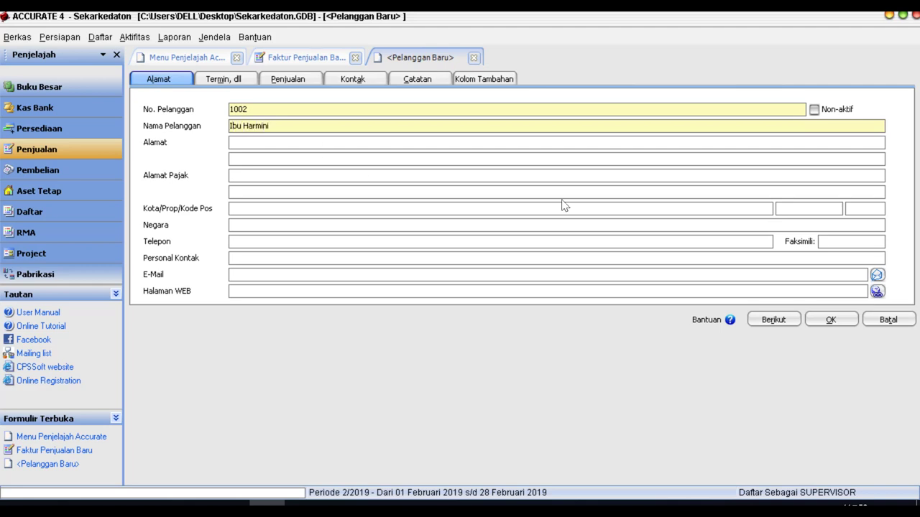
pyautogui.click(830, 325)
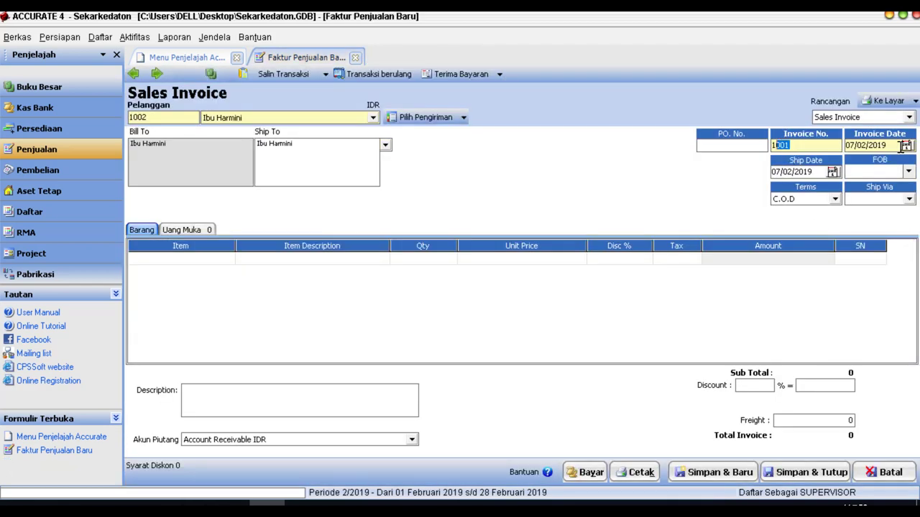
# Set the sales invoice's invoice date and ship date to 20/12/2018.
pyautogui.press('Tab')
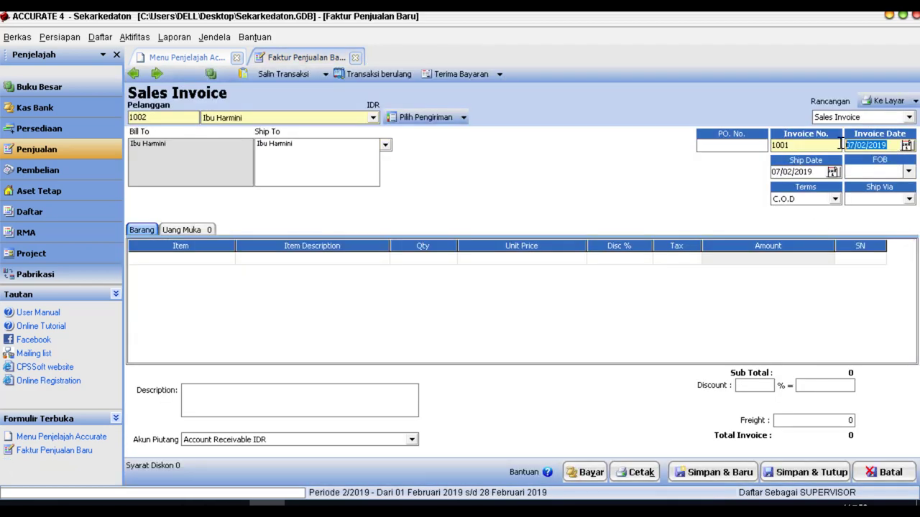
pyautogui.write('20/12/2018')
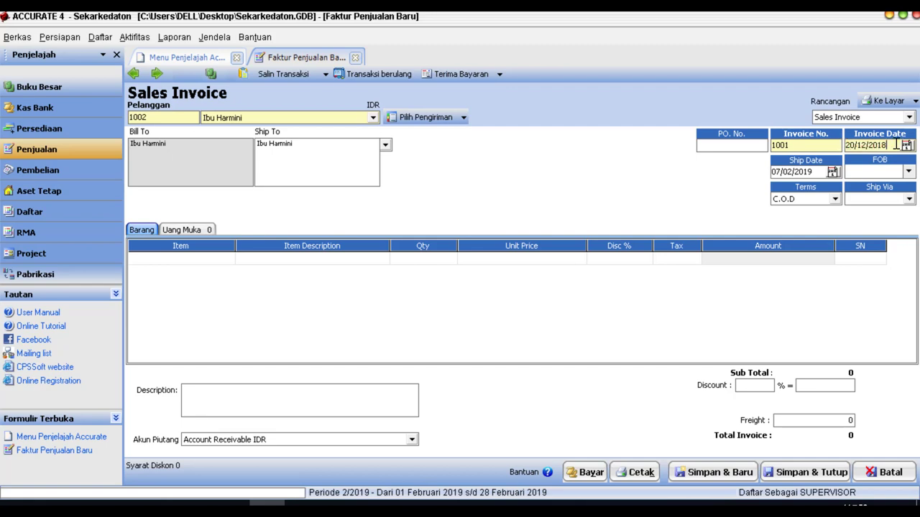
pyautogui.click(793, 172)
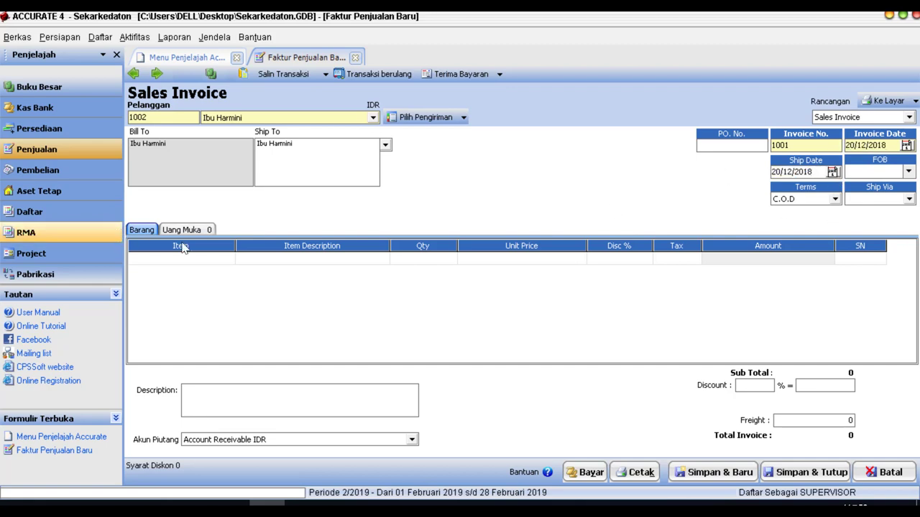
# Add item 1001 Rias Pengantin to the invoice with a unit price of Rp 550.000.
pyautogui.click(221, 259)
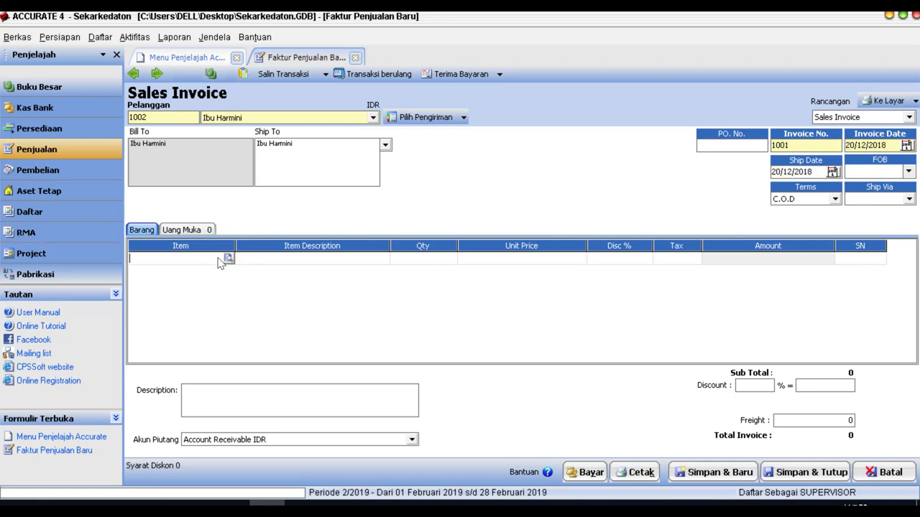
pyautogui.click(227, 260)
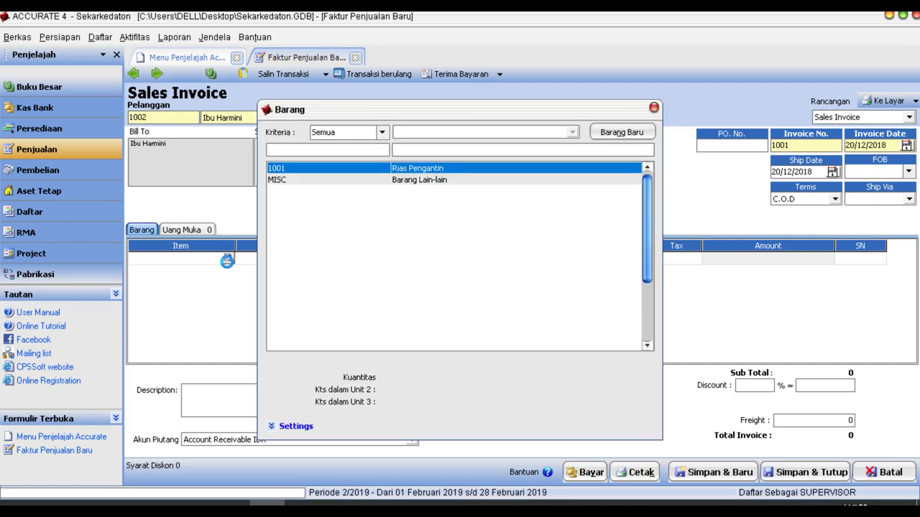
pyautogui.doubleClick(405, 170)
pyautogui.click(421, 260)
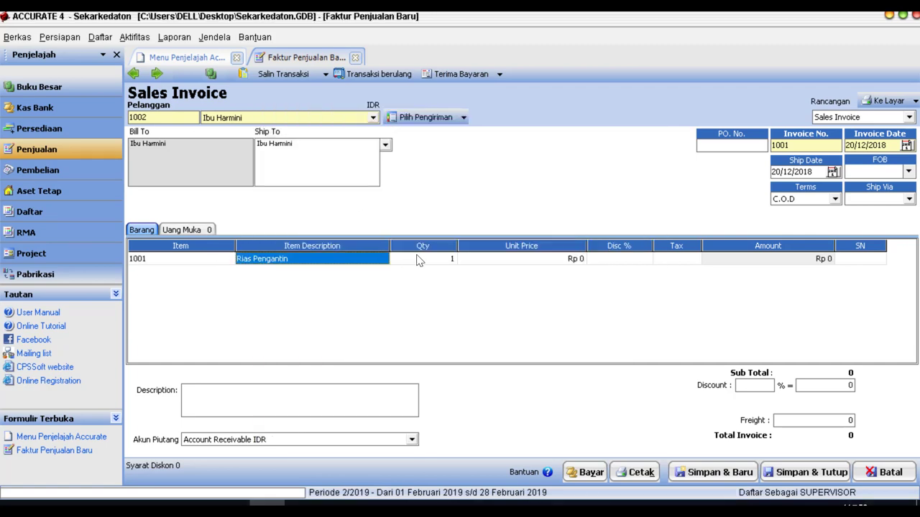
pyautogui.click(495, 263)
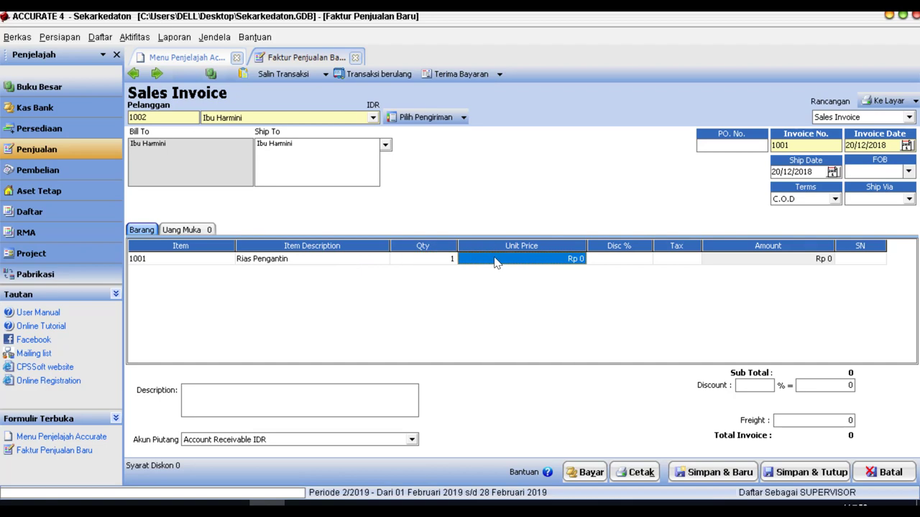
pyautogui.write('550000')
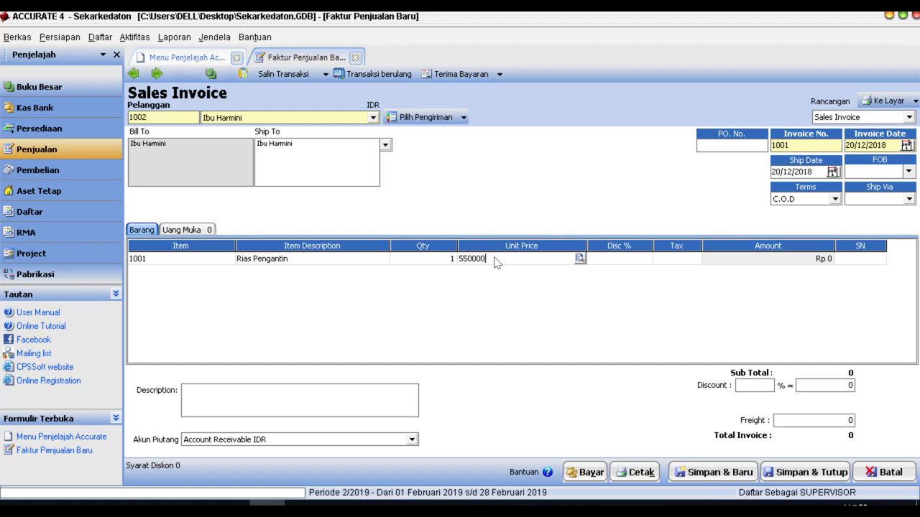
pyautogui.press('Tab')
pyautogui.press('Tab')
pyautogui.press('Tab')
pyautogui.press('Tab')
pyautogui.press('Tab')
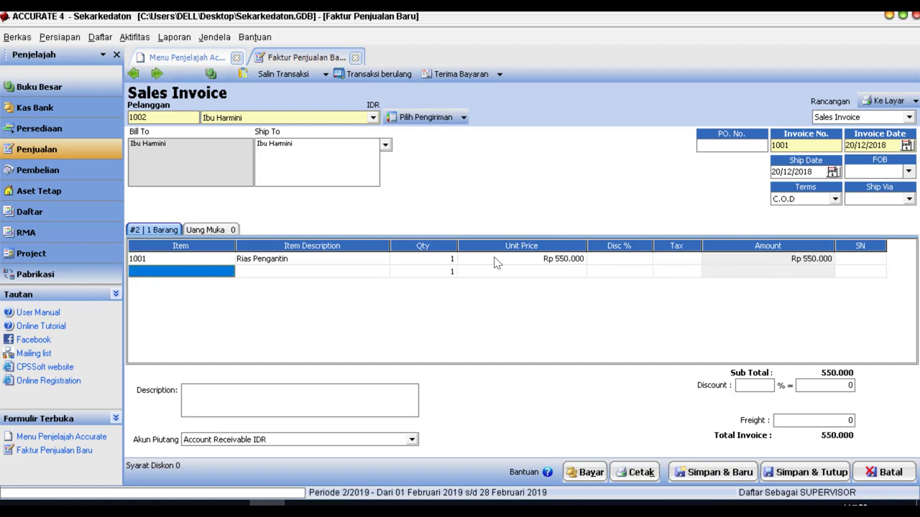
# Start a customer receipt for this sales invoice with Kas kecil as the bank account.
pyautogui.click(463, 74)
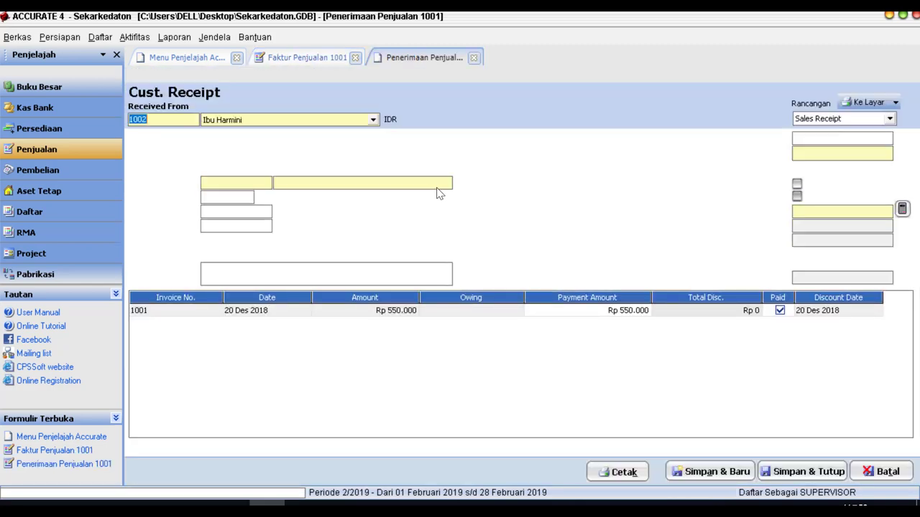
pyautogui.click(446, 182)
pyautogui.click(320, 213)
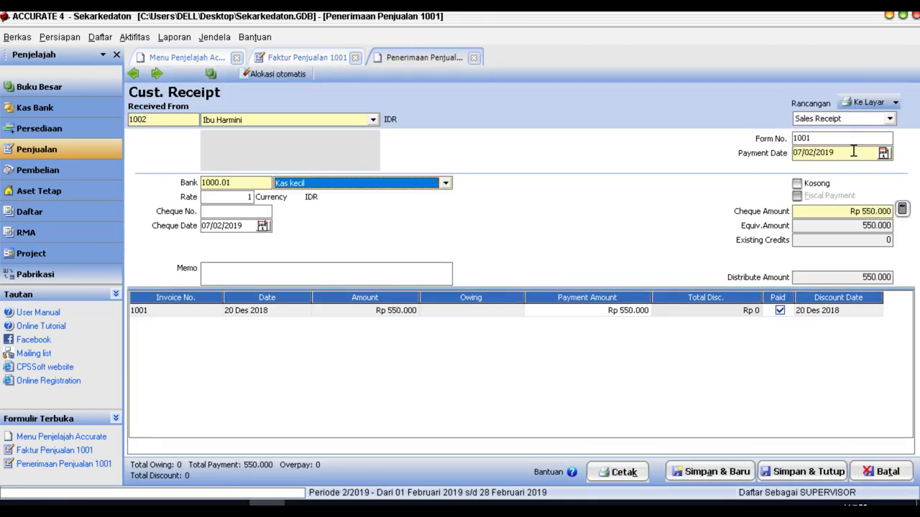
# Set the payment date and the cheque date of the customer receipt to 20/12/2018.
pyautogui.moveTo(846, 152); pyautogui.dragTo(733, 156)
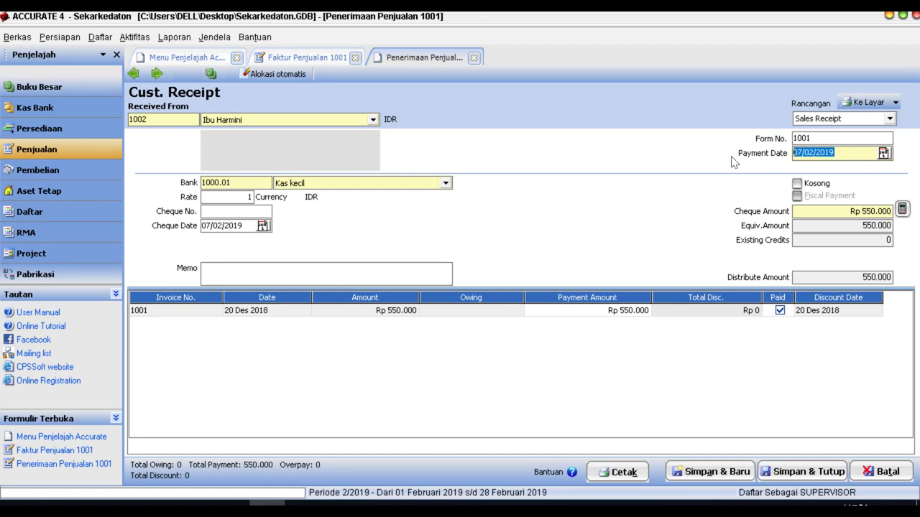
pyautogui.write('20/12/20')
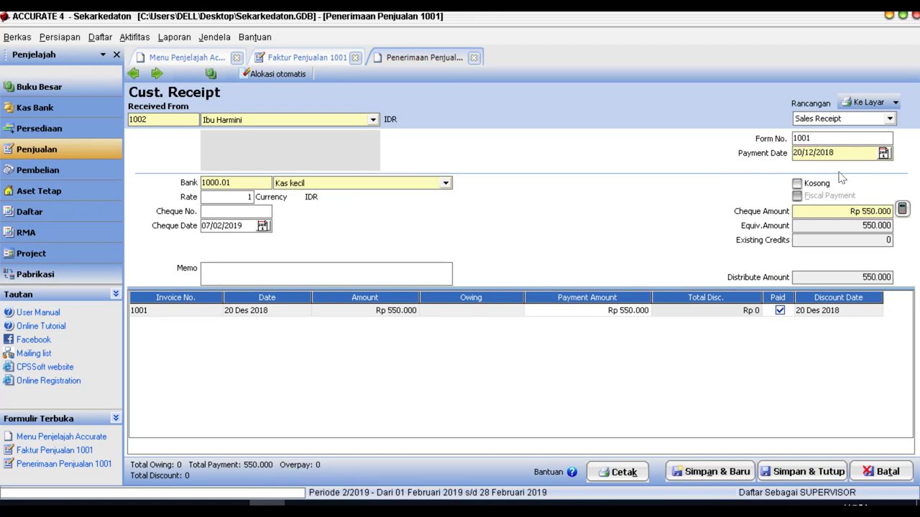
pyautogui.moveTo(855, 153); pyautogui.dragTo(747, 155)
pyautogui.hotkey('ctrl', 'c')
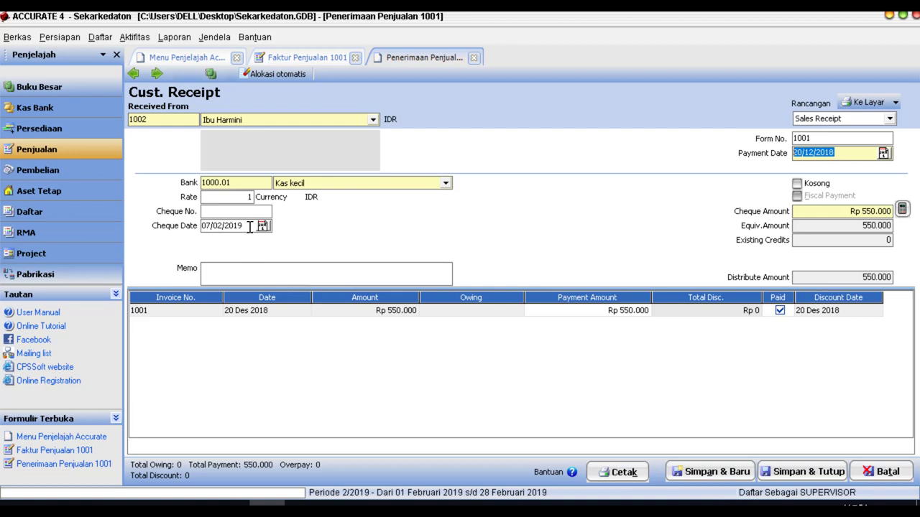
pyautogui.moveTo(250, 227); pyautogui.dragTo(163, 225)
pyautogui.hotkey('ctrl', 'v')
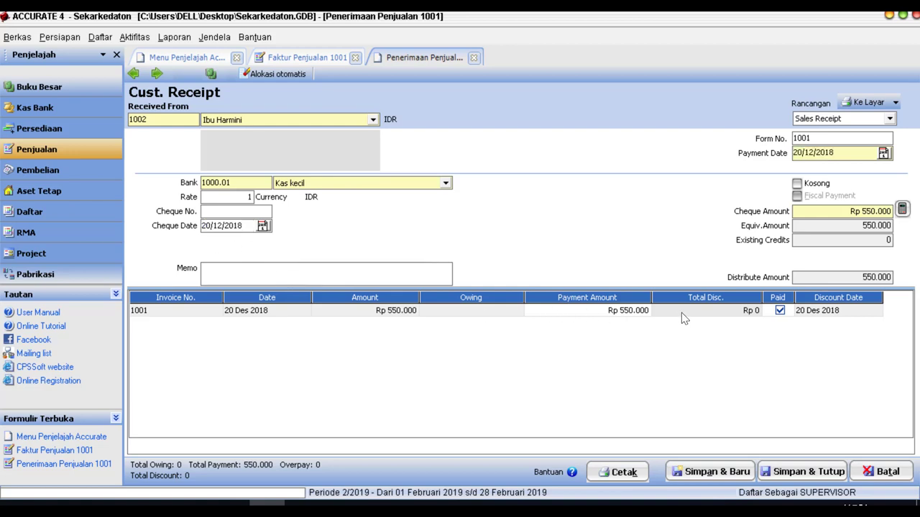
# Change the payment amount on the receipt's invoice line to Rp 250.000.
pyautogui.rightClick(629, 316)
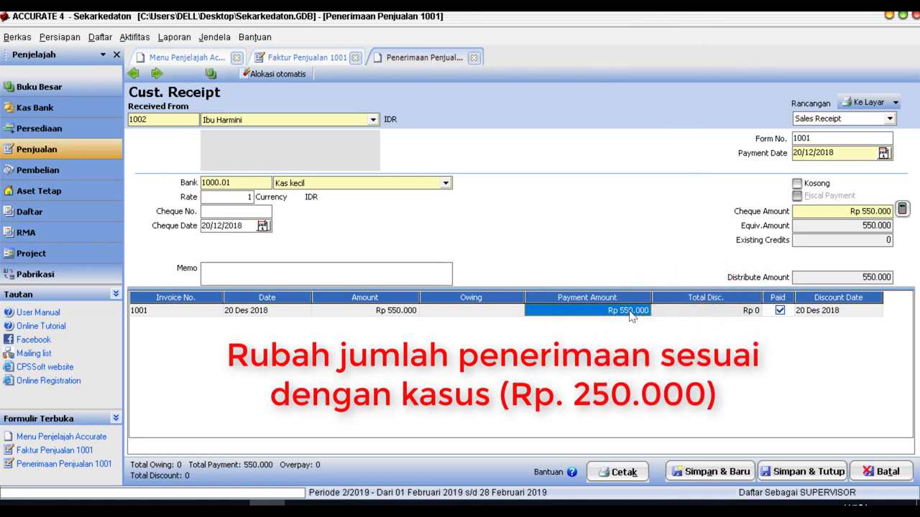
pyautogui.write('250.000')
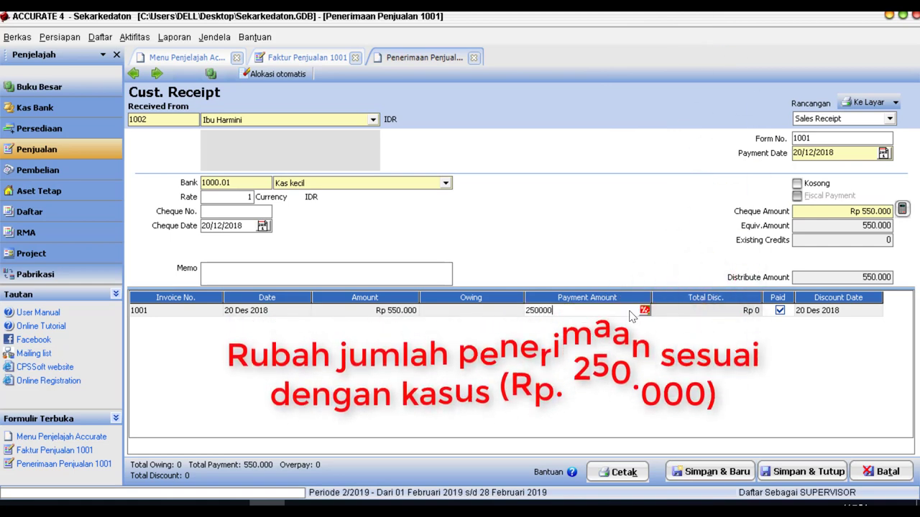
pyautogui.press('Tab')
pyautogui.press('Tab')
pyautogui.press('Tab')
pyautogui.press('Tab')
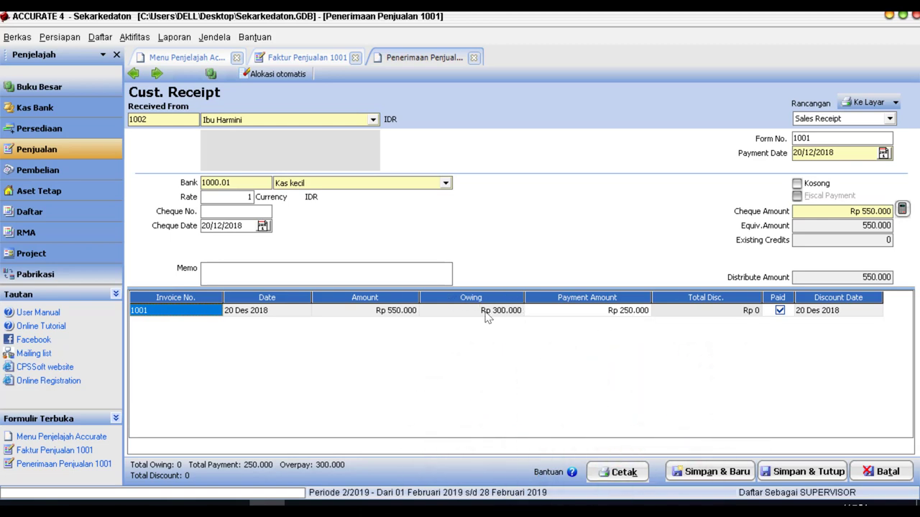
# Try to save the receipt, decline the overpayment, and recalculate the cheque amount to Rp 250.000.
pyautogui.click(825, 477)
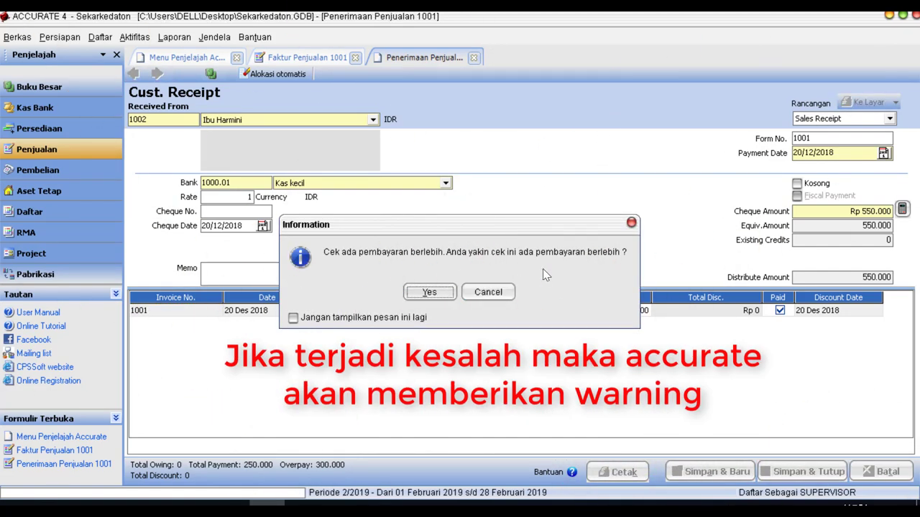
pyautogui.click(475, 293)
pyautogui.click(901, 211)
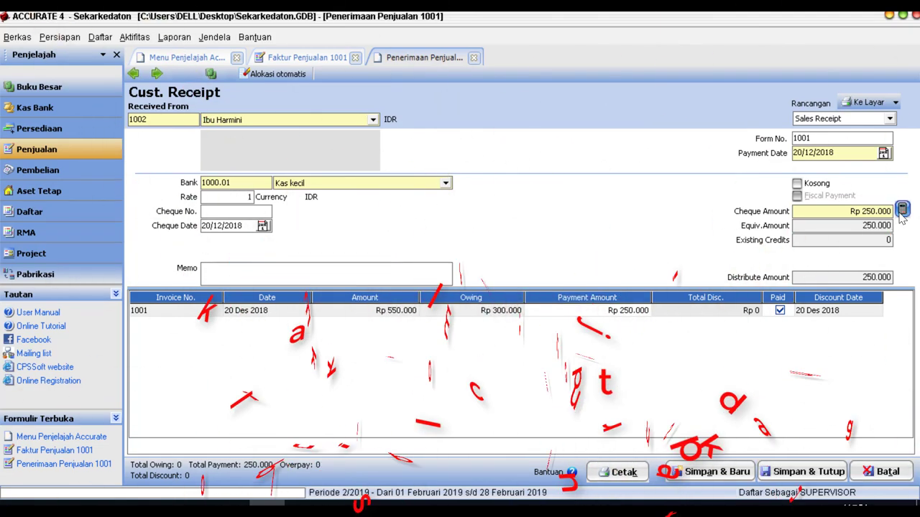
# Save and close the partial-payment receipt and its Rias Pengantin sales invoice.
pyautogui.click(793, 474)
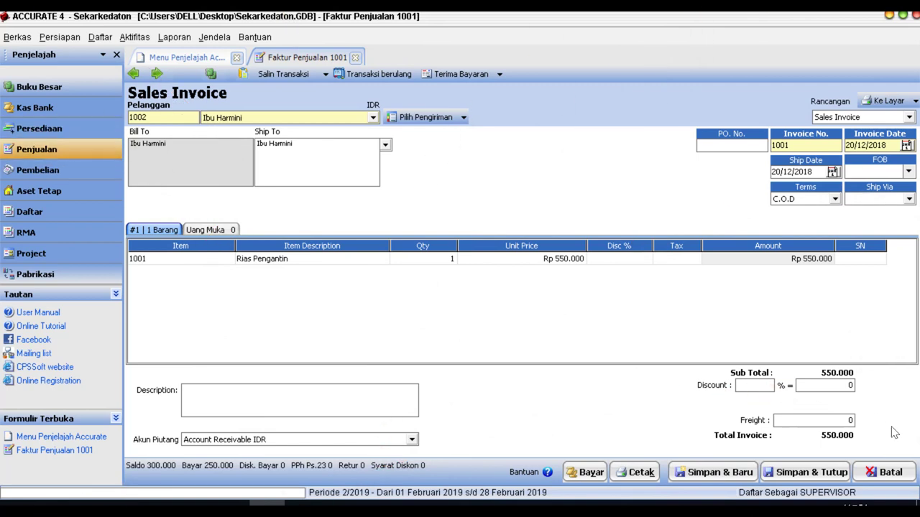
pyautogui.click(804, 472)
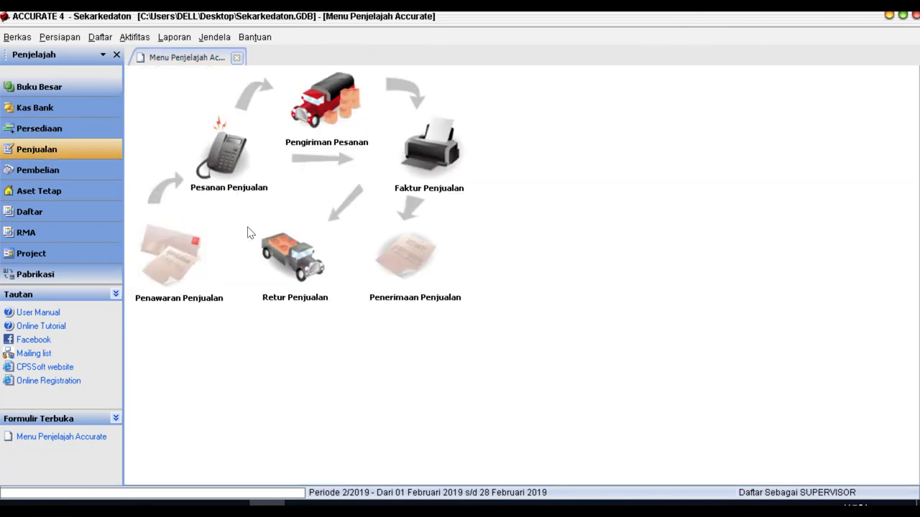
# Start a new purchase payment to the vendor Toko Makmur, paid from the Kas kecil account.
pyautogui.click(76, 173)
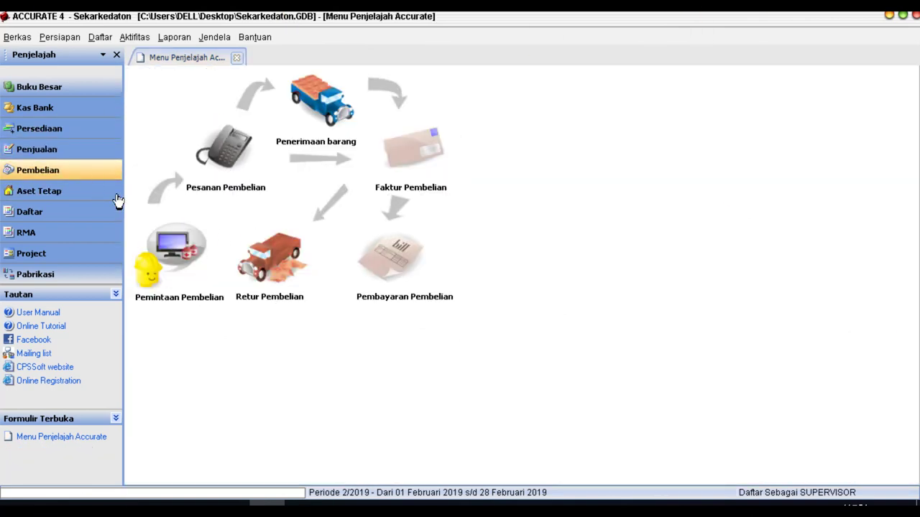
pyautogui.click(393, 271)
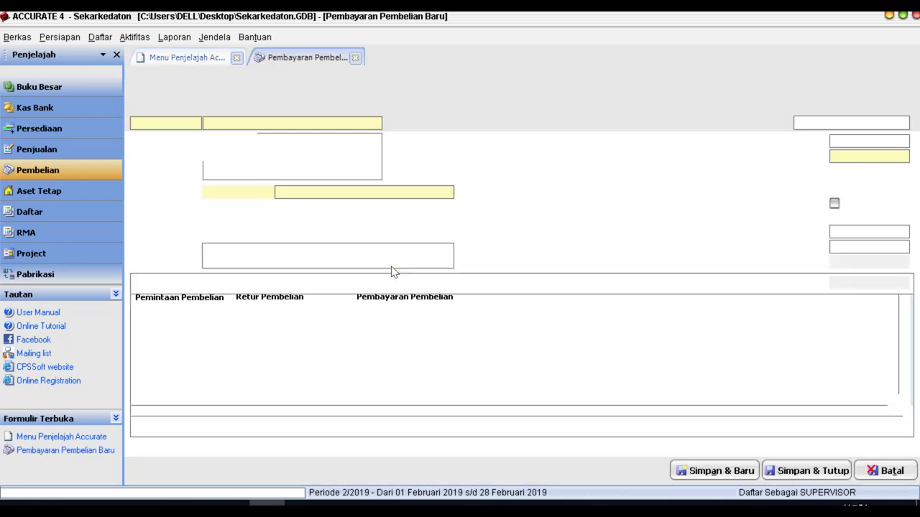
pyautogui.click(375, 124)
pyautogui.click(237, 145)
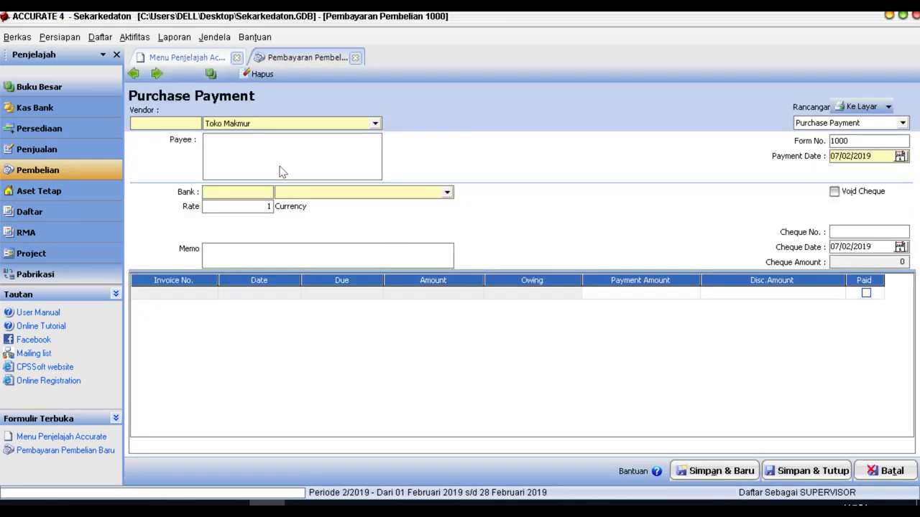
pyautogui.click(447, 192)
pyautogui.click(302, 216)
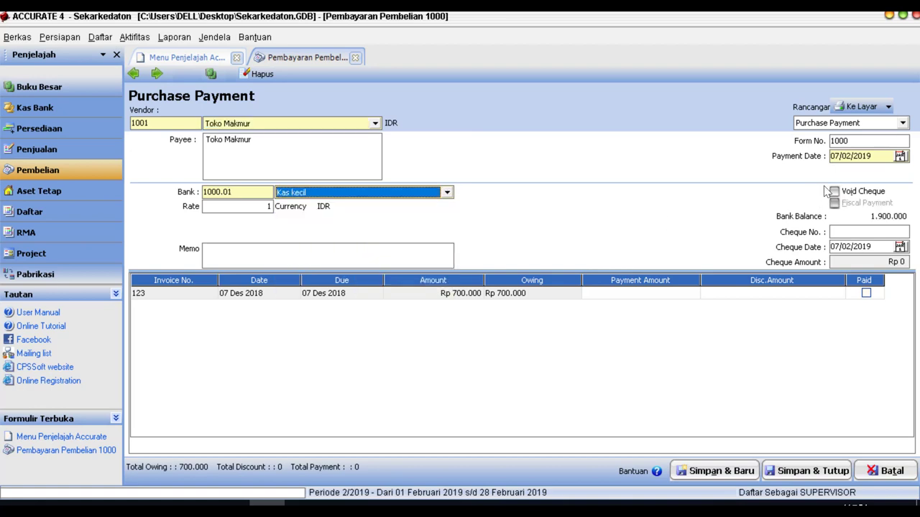
# Set both the payment date and the cheque date of the purchase payment to 22/12/2018.
pyautogui.moveTo(880, 156); pyautogui.dragTo(797, 155)
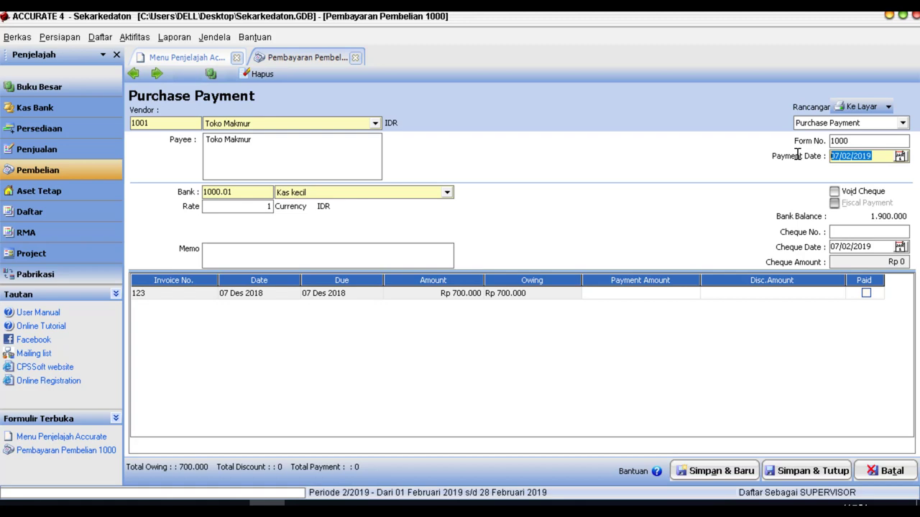
pyautogui.write('22/12/2')
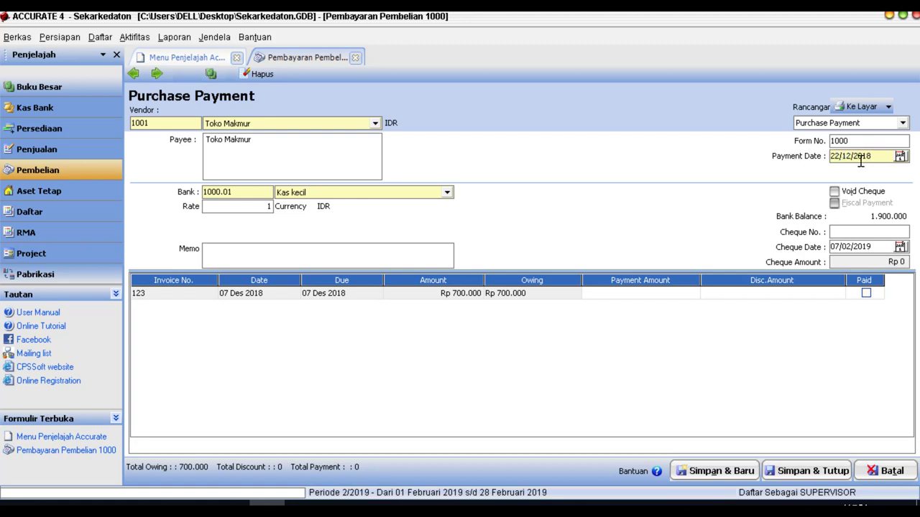
pyautogui.moveTo(874, 156); pyautogui.dragTo(786, 157)
pyautogui.hotkey('ctrl', 'c')
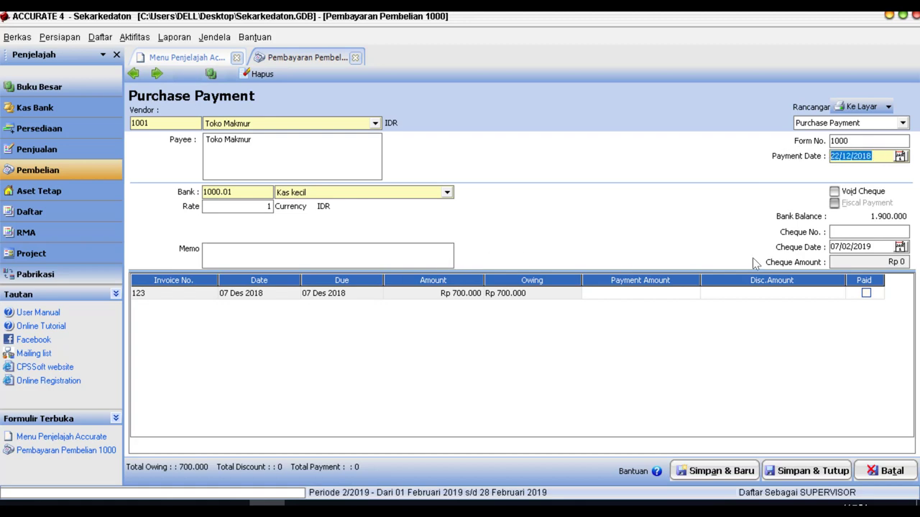
pyautogui.moveTo(874, 245); pyautogui.dragTo(790, 245)
pyautogui.hotkey('ctrl', 'v')
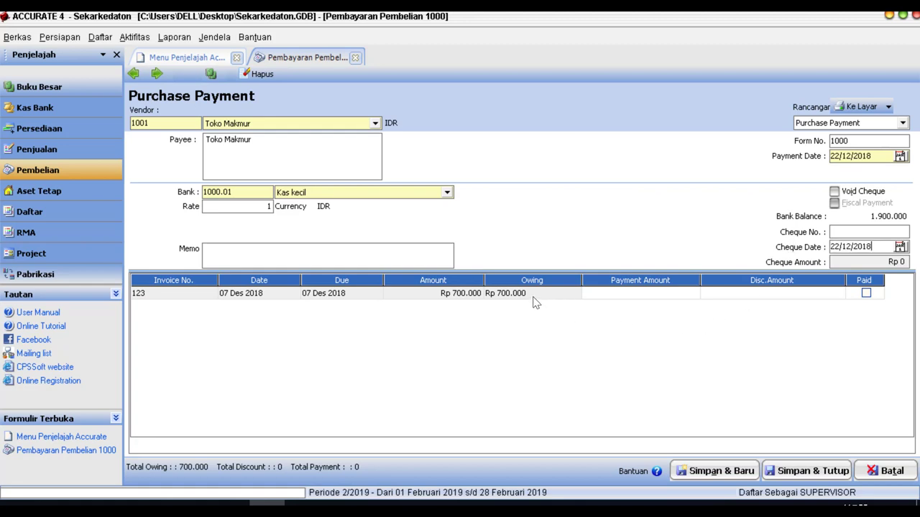
# Enter a payment amount of Rp 200.000 for Toko Makmur's invoice, and save and close the purchase payment.
pyautogui.click(604, 297)
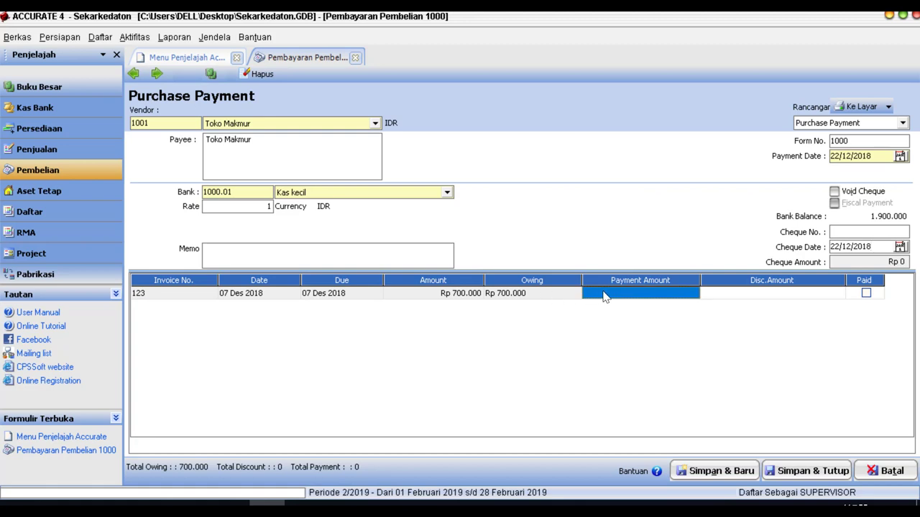
pyautogui.write('200000')
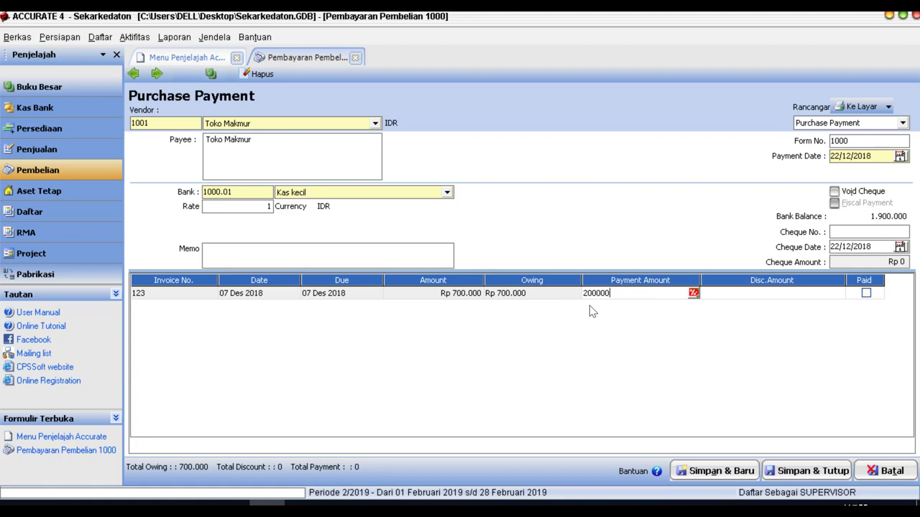
pyautogui.press('Tab')
pyautogui.press('Tab')
pyautogui.press('Tab')
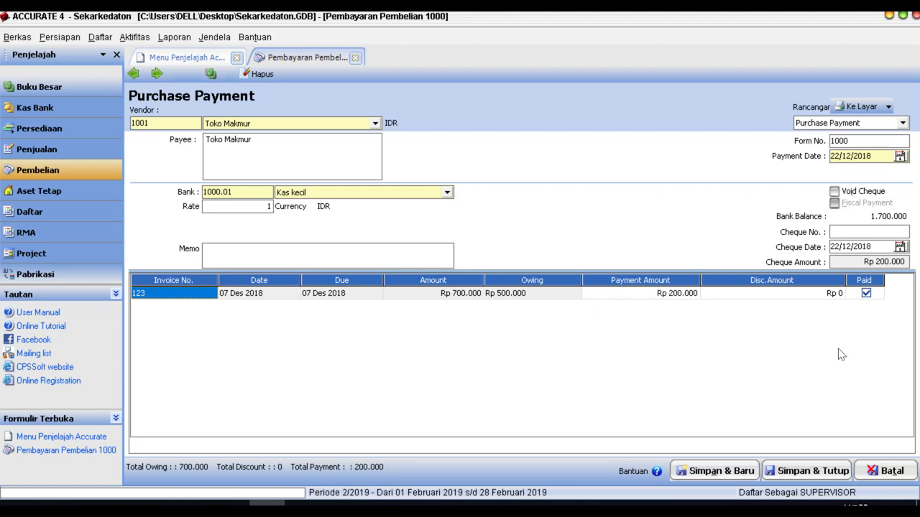
pyautogui.click(803, 472)
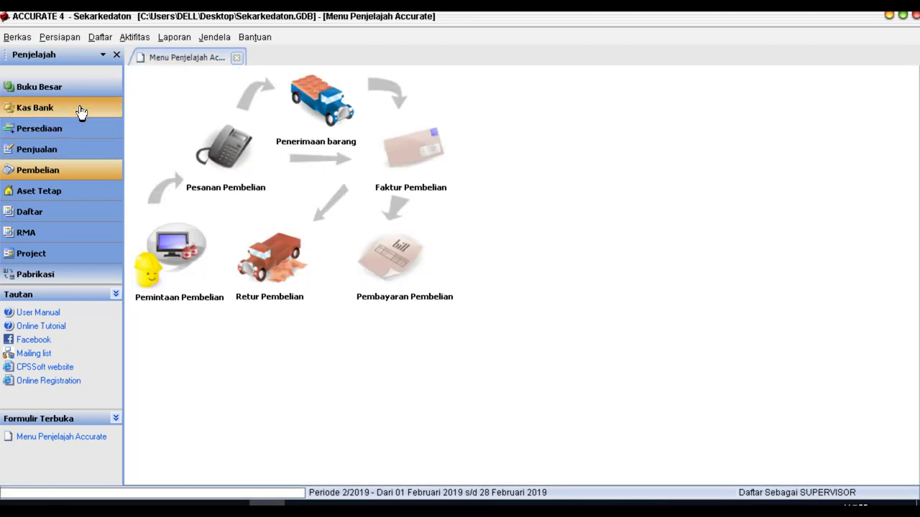
# Create a cash payment from Kas kecil dated 25/12/2018 with the memo "Bayar Listrik" and an amount of 75.000.
pyautogui.click(82, 109)
pyautogui.click(260, 272)
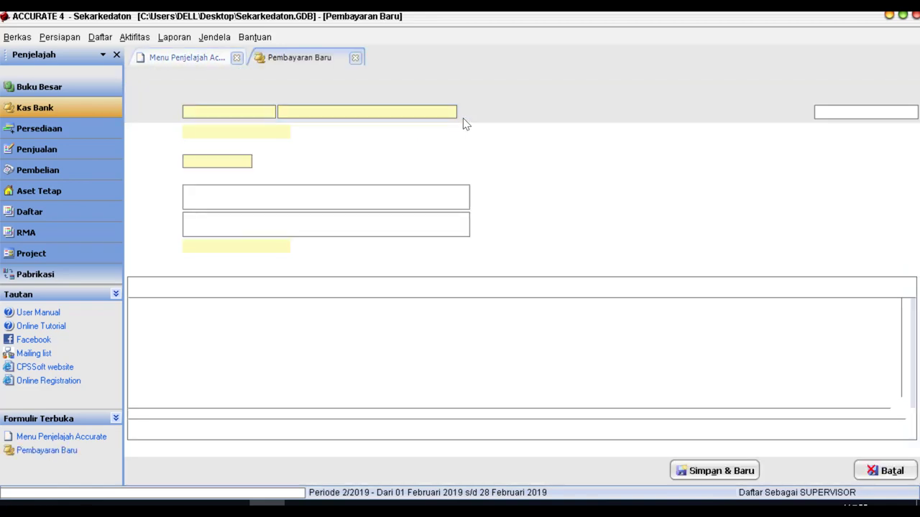
pyautogui.click(449, 112)
pyautogui.click(294, 144)
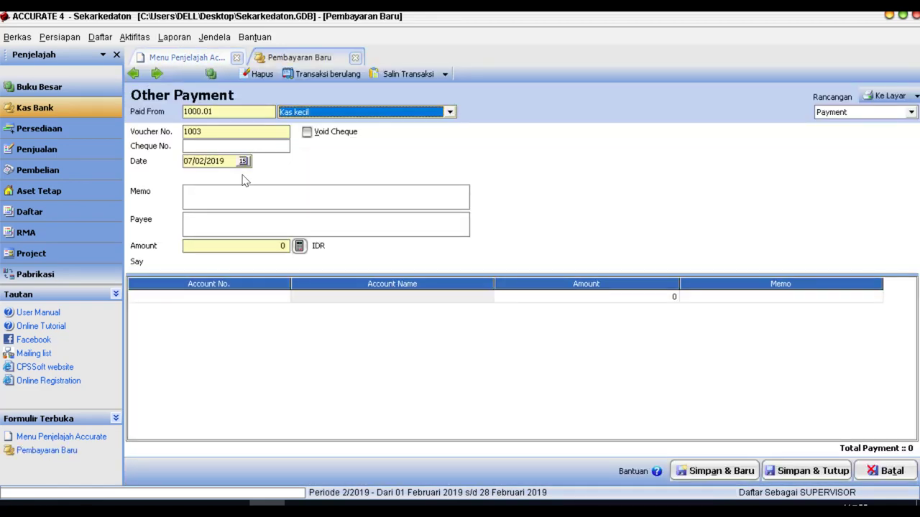
pyautogui.click(227, 161)
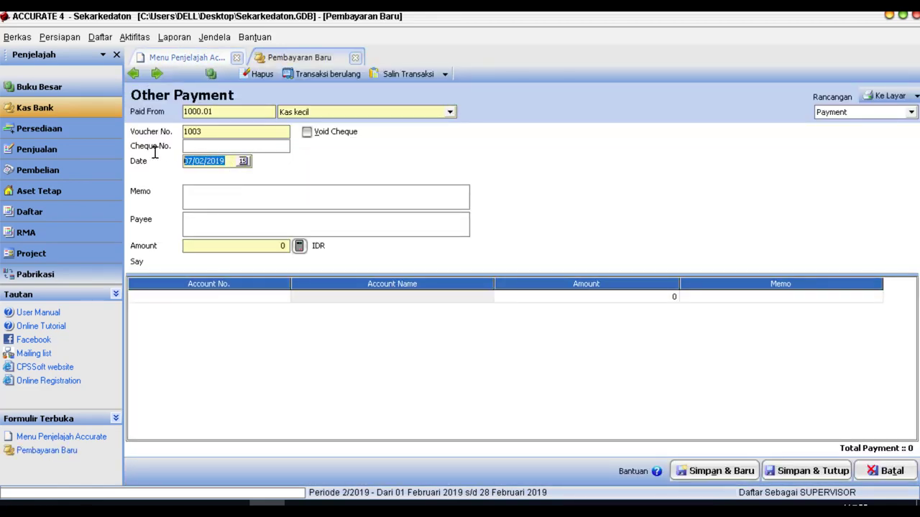
pyautogui.write('25/1')
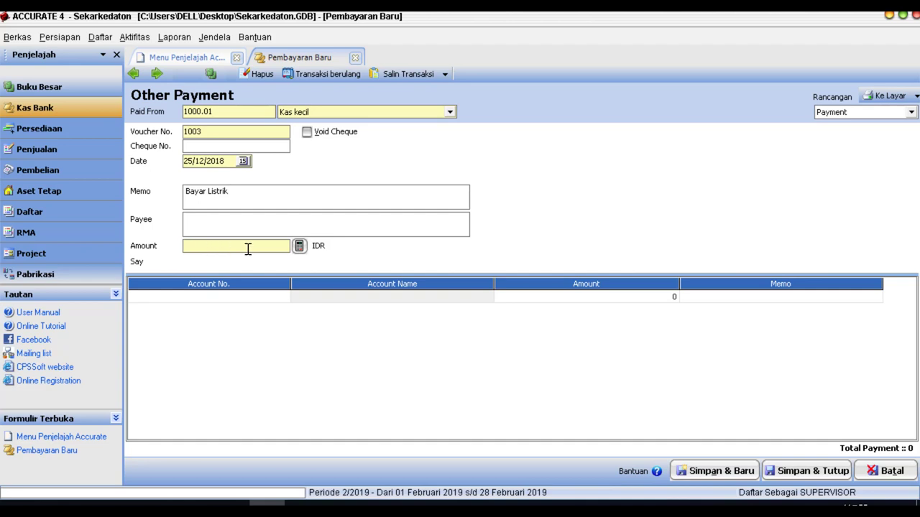
pyautogui.write('75000')
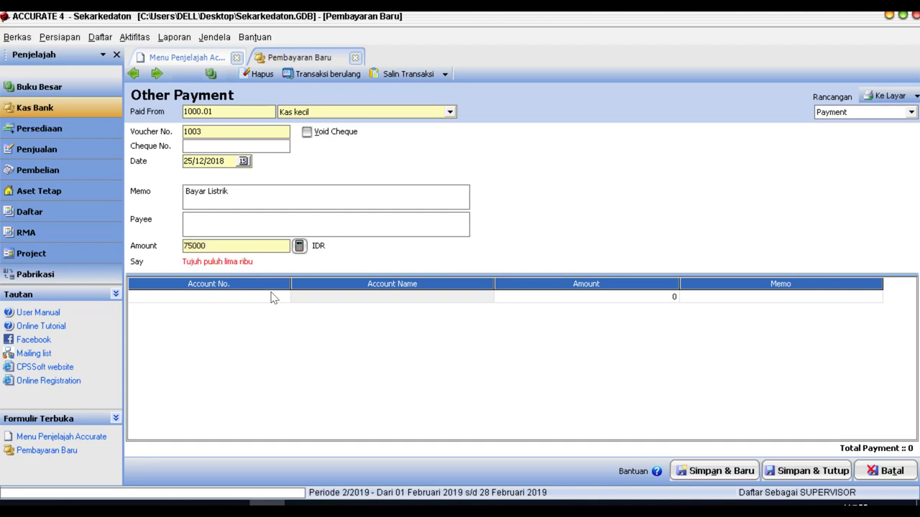
# Charge the electricity payment to the Biaya Listrik account (6203.01), and save and close it.
pyautogui.click(273, 296)
pyautogui.click(285, 296)
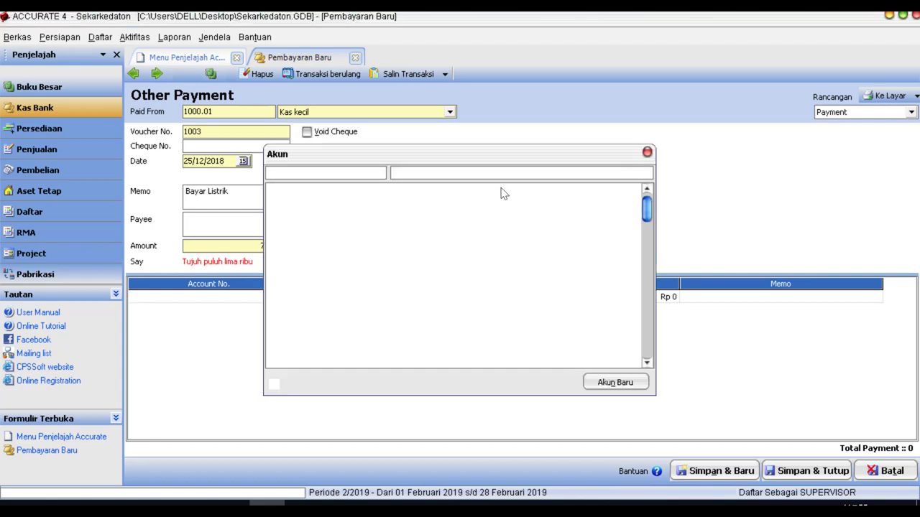
pyautogui.click(495, 172)
pyautogui.write('lis')
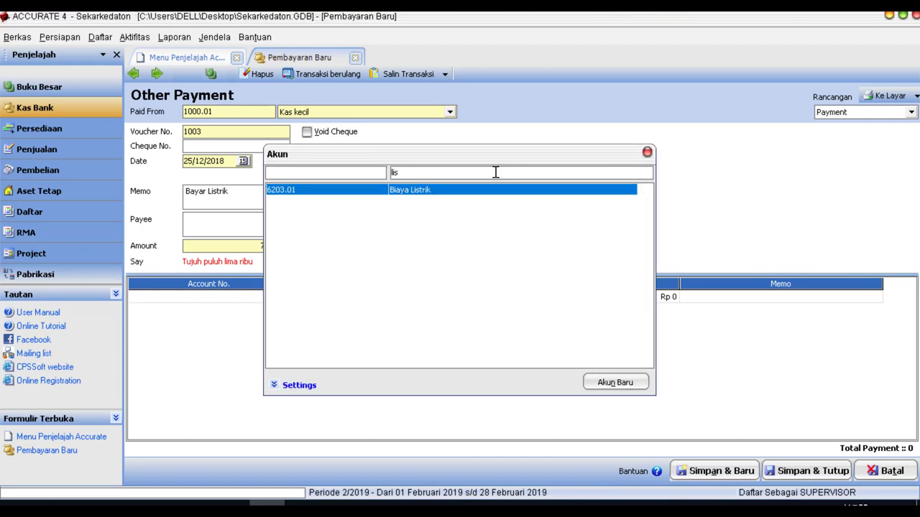
pyautogui.press('Return')
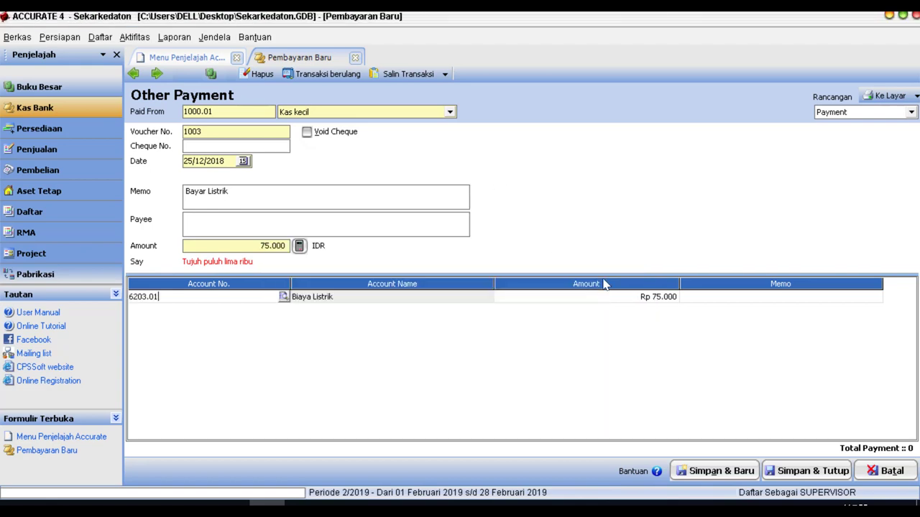
pyautogui.click(797, 471)
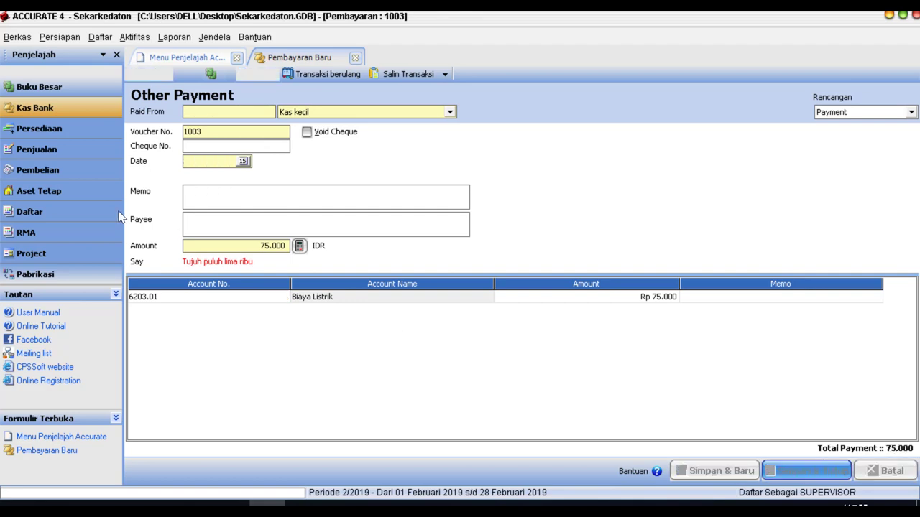
# Start a new sales receipt from the customer who still owes on the 20 Des 2018 invoice, deposited into Kas kecil.
pyautogui.click(89, 151)
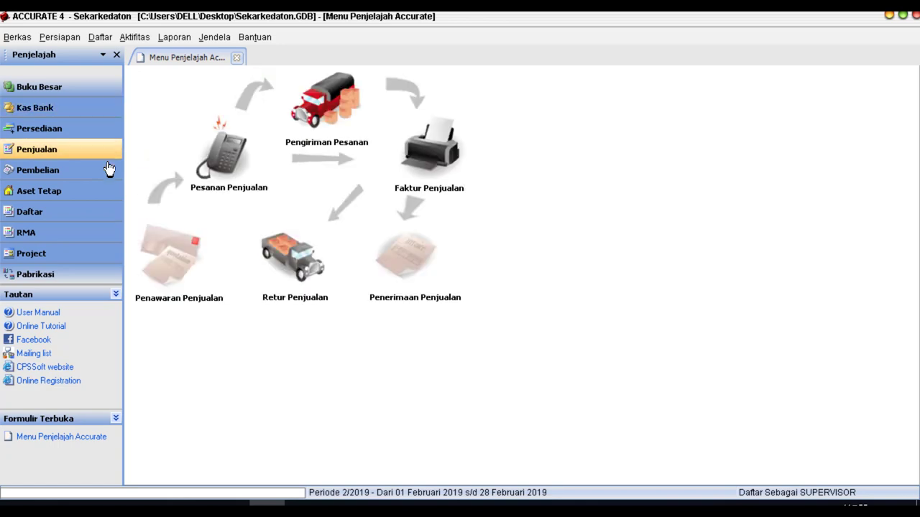
pyautogui.click(415, 274)
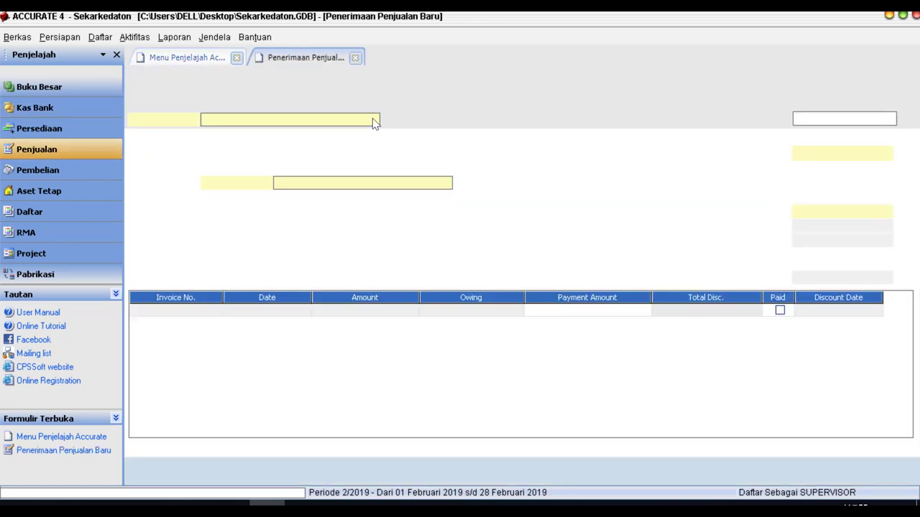
pyautogui.click(374, 121)
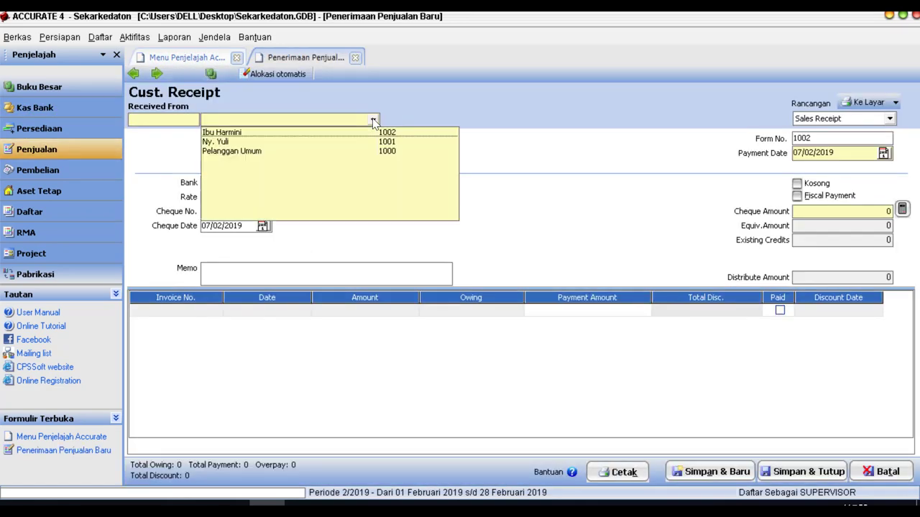
pyautogui.click(238, 134)
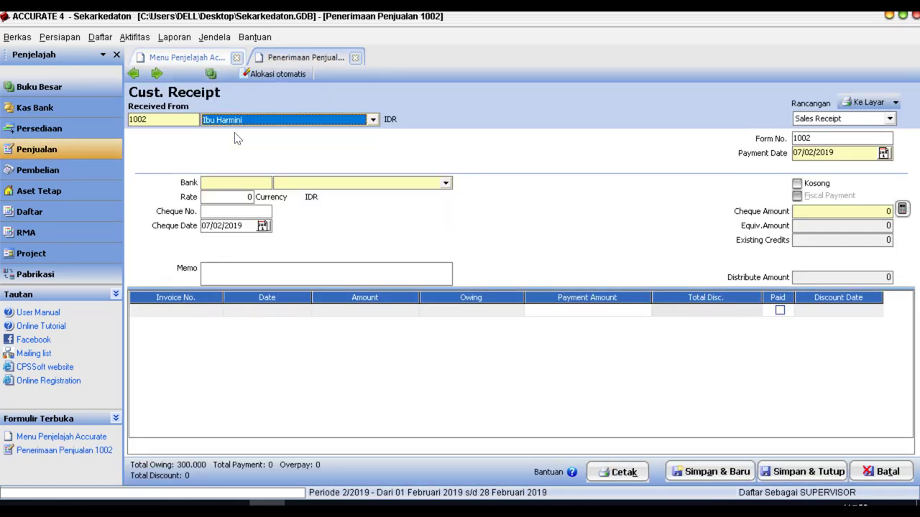
pyautogui.click(445, 183)
pyautogui.click(299, 207)
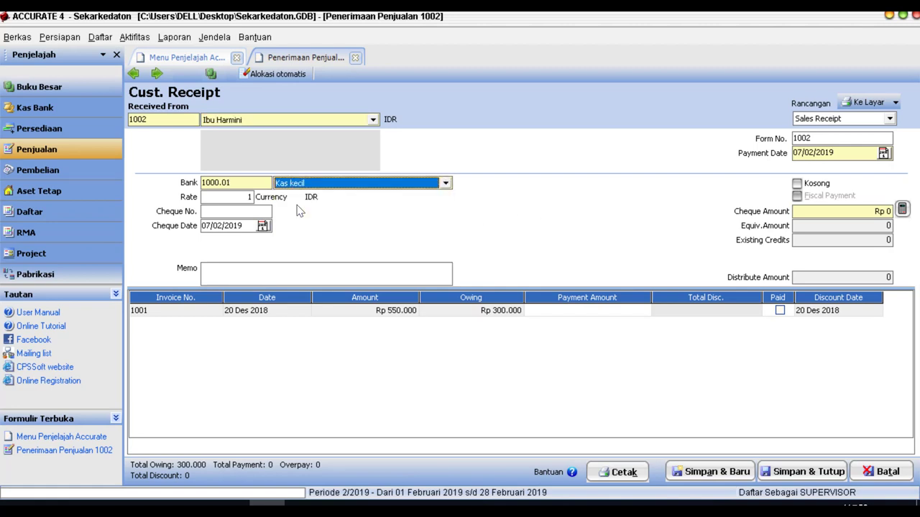
# Set both the payment date and the cheque date of the customer receipt to 29/12/2018.
pyautogui.click(853, 152)
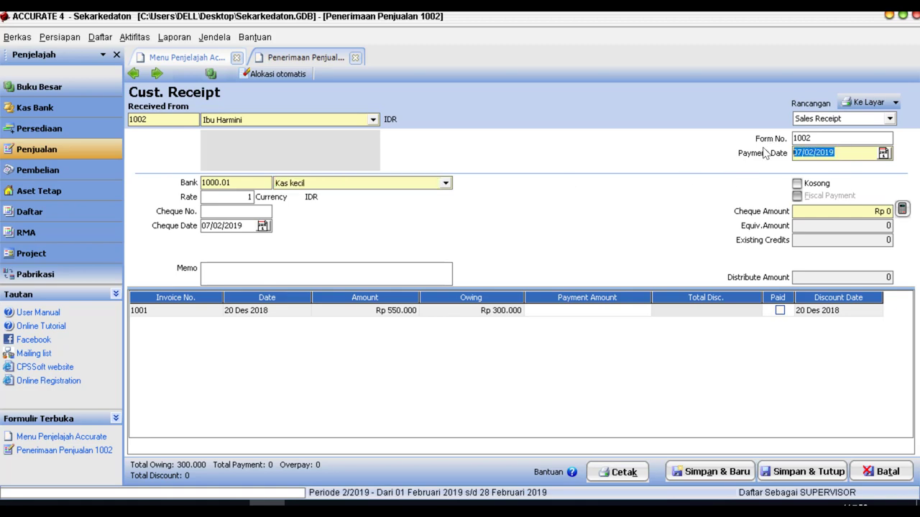
pyautogui.write('29/12/201')
pyautogui.click(244, 227)
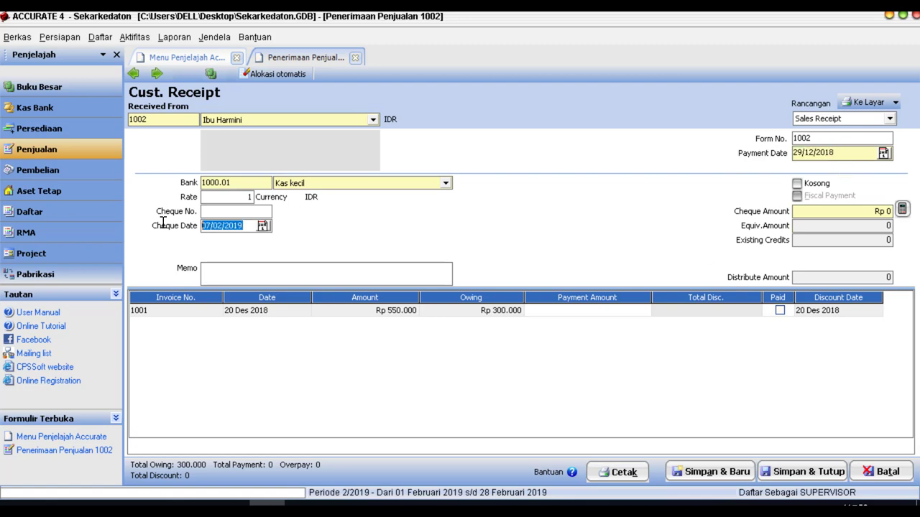
pyautogui.write('29/12/2018')
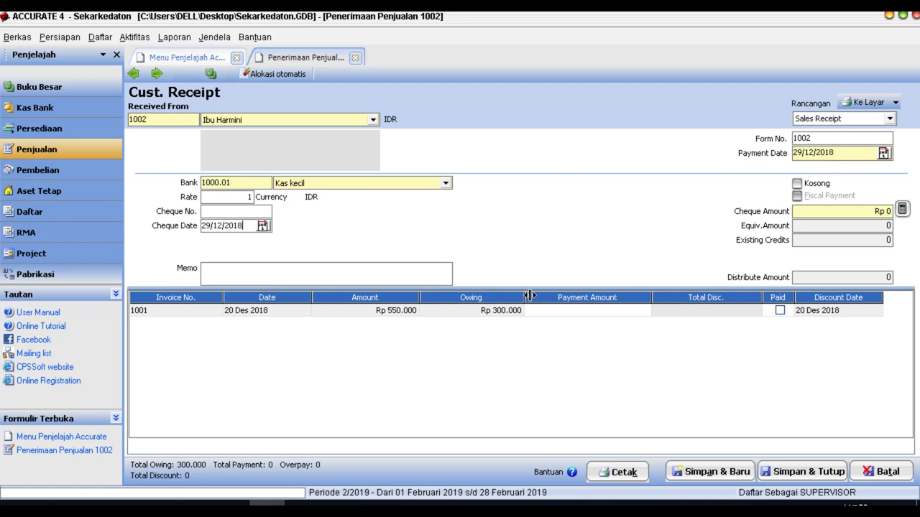
# Enter a Rp 150.000 payment on the invoice line, recalculate the cheque amount, and save and close the receipt.
pyautogui.click(580, 311)
pyautogui.write('150.000')
pyautogui.press('Return')
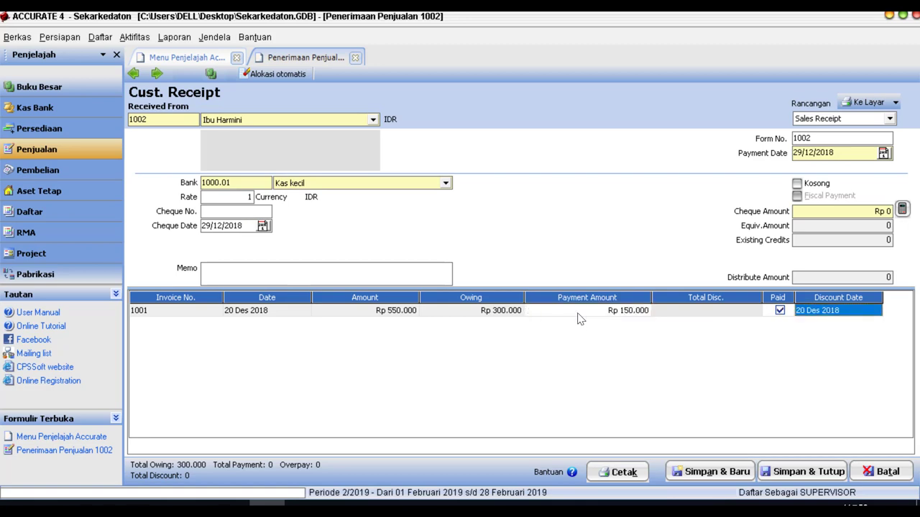
pyautogui.click(903, 209)
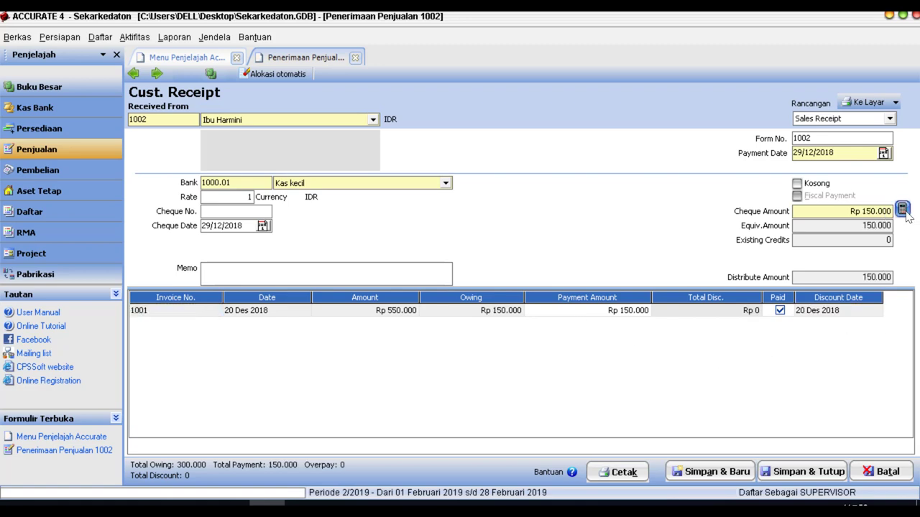
pyautogui.click(808, 474)
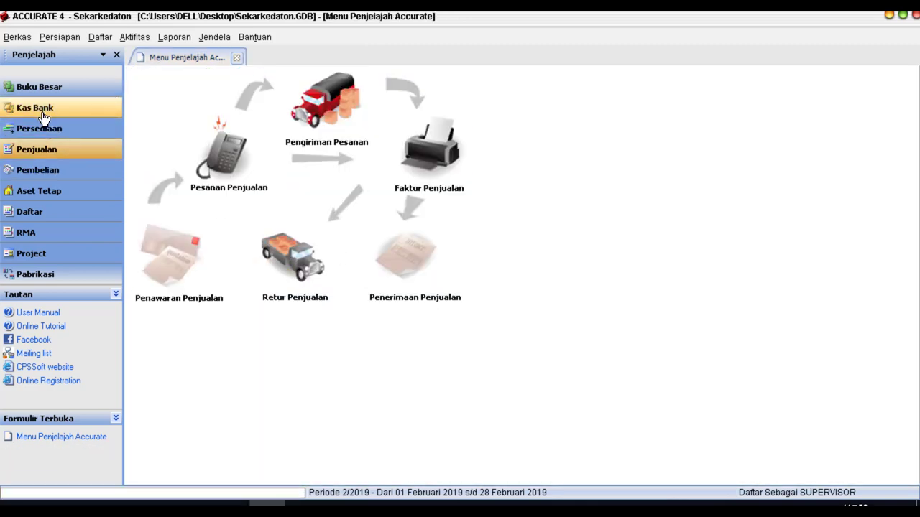
# Start a new other payment from Kas kecil dated 30/12/2018.
pyautogui.click(42, 108)
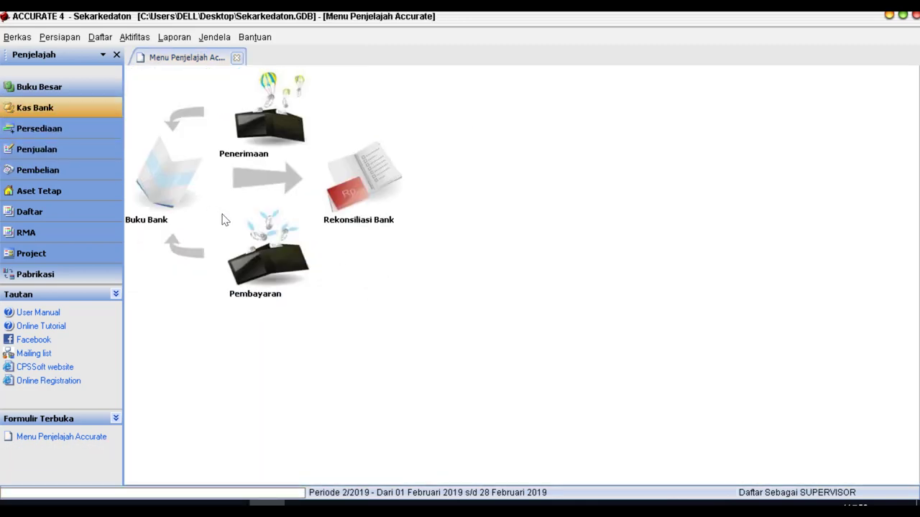
pyautogui.click(260, 278)
pyautogui.click(450, 112)
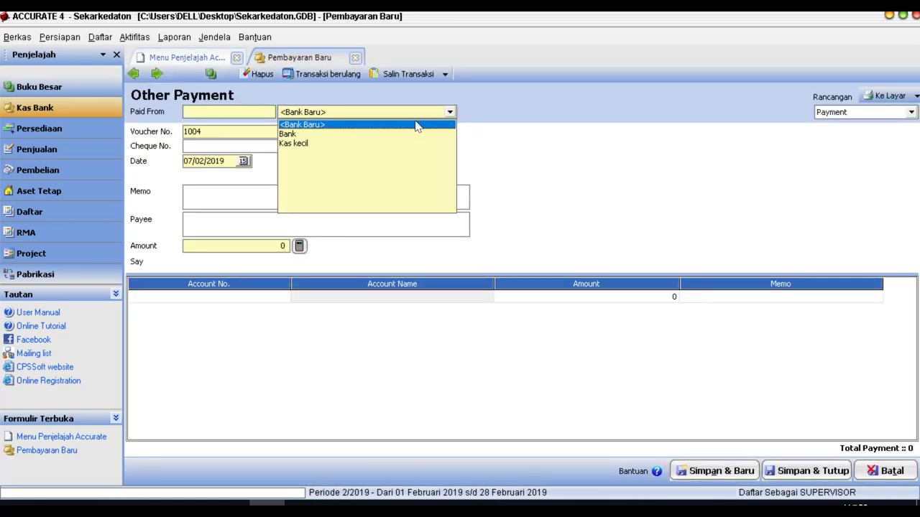
pyautogui.click(305, 143)
pyautogui.click(212, 161)
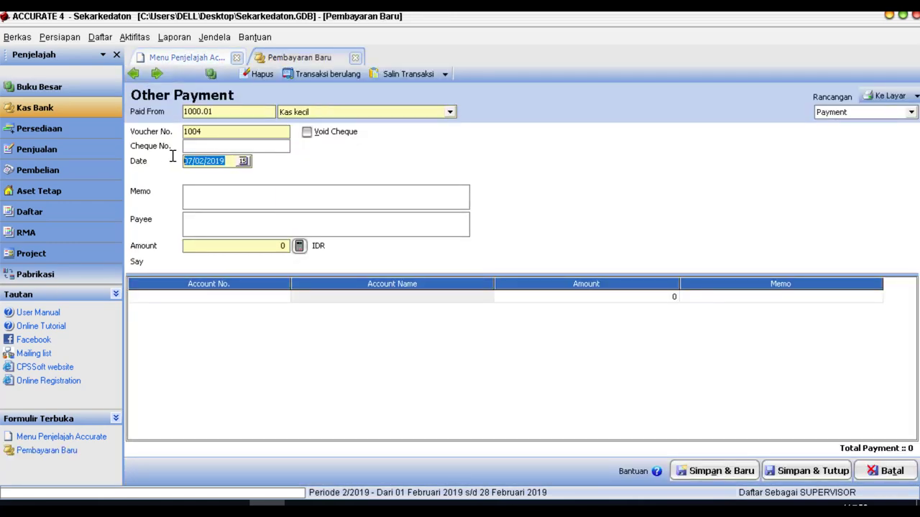
pyautogui.write('3012')
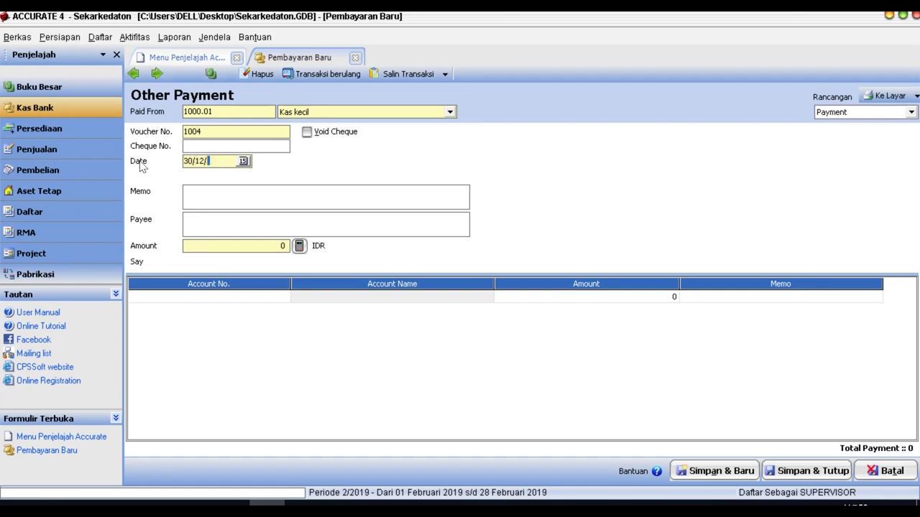
# Enter the memo Prive and an amount of Rp 100.000 on the payment.
pyautogui.click(207, 189)
pyautogui.write('100000')
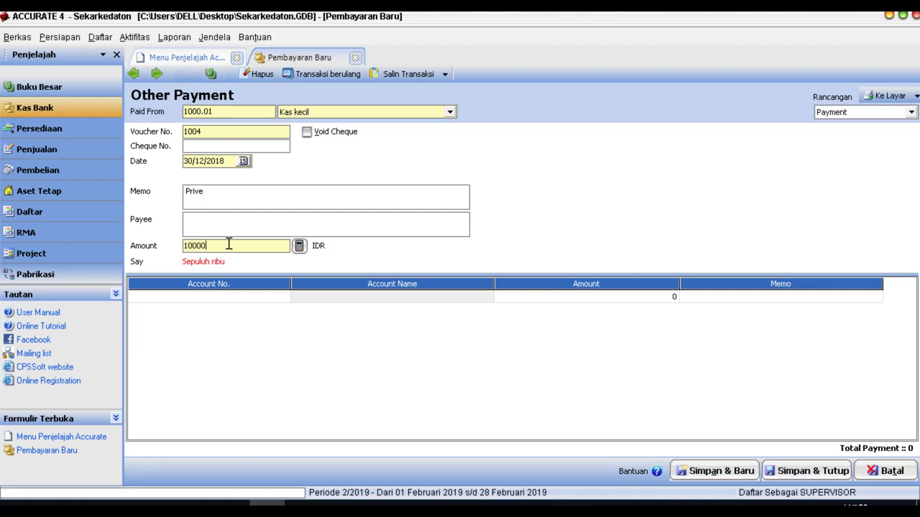
pyautogui.press('Tab')
# Create a new Ekuitas account numbered 320004 and named Prive, and charge the payment line to it.
pyautogui.click(283, 298)
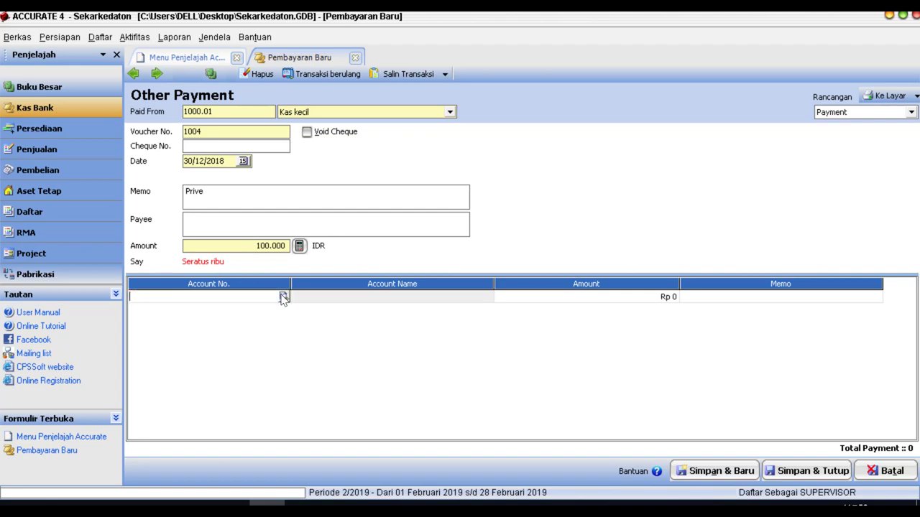
pyautogui.click(283, 296)
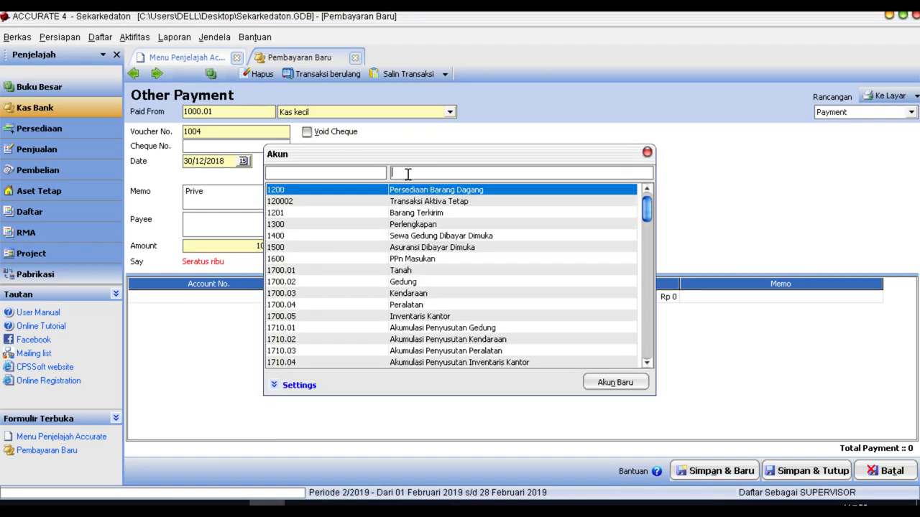
pyautogui.write('pri')
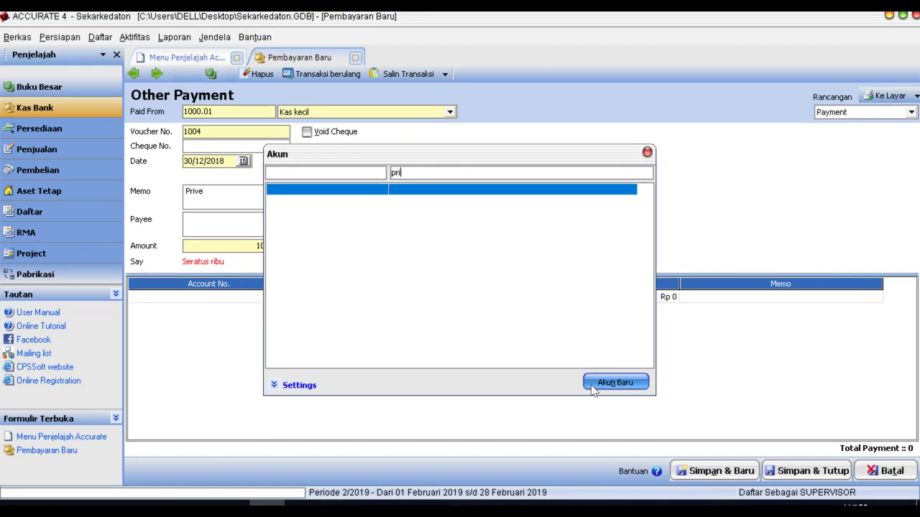
pyautogui.click(593, 387)
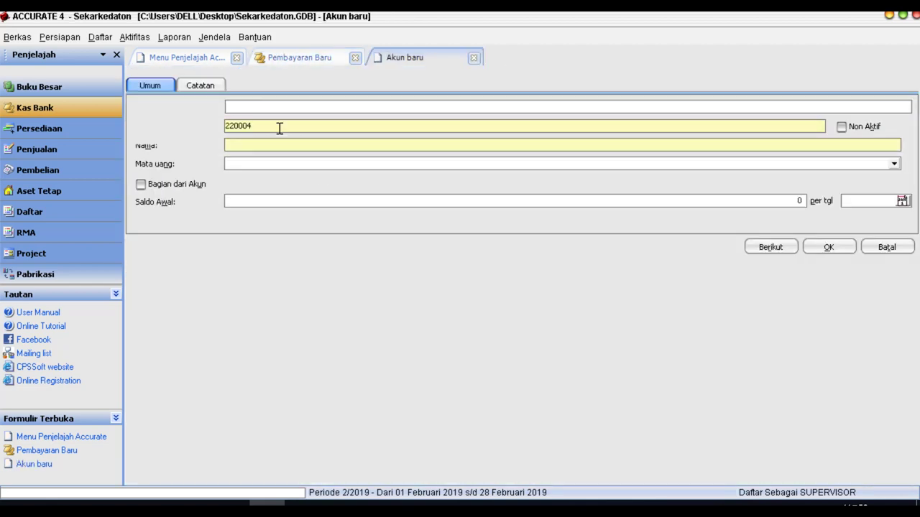
pyautogui.click(258, 108)
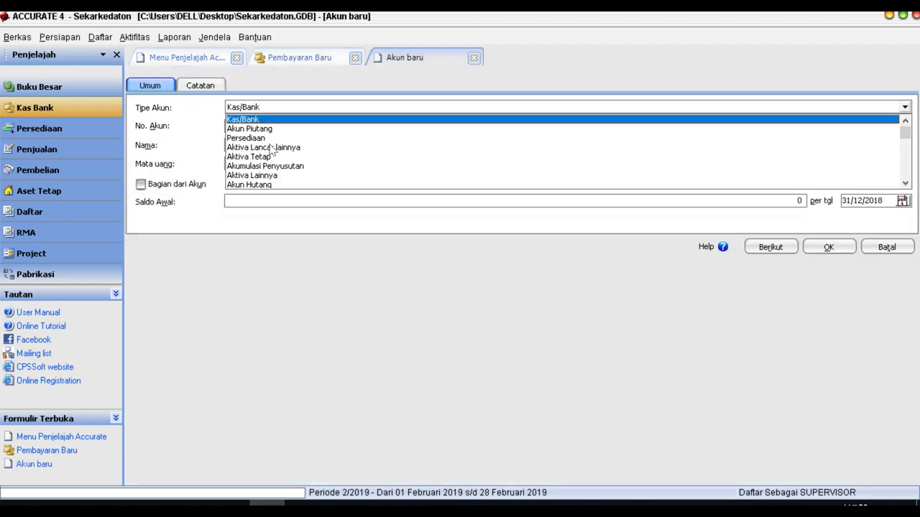
pyautogui.write('E')
pyautogui.click(278, 185)
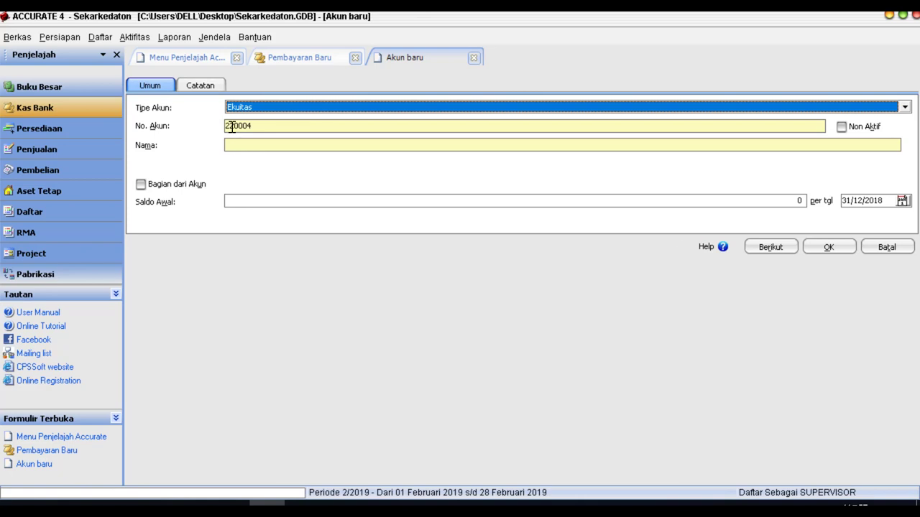
pyautogui.moveTo(229, 126); pyautogui.dragTo(225, 126)
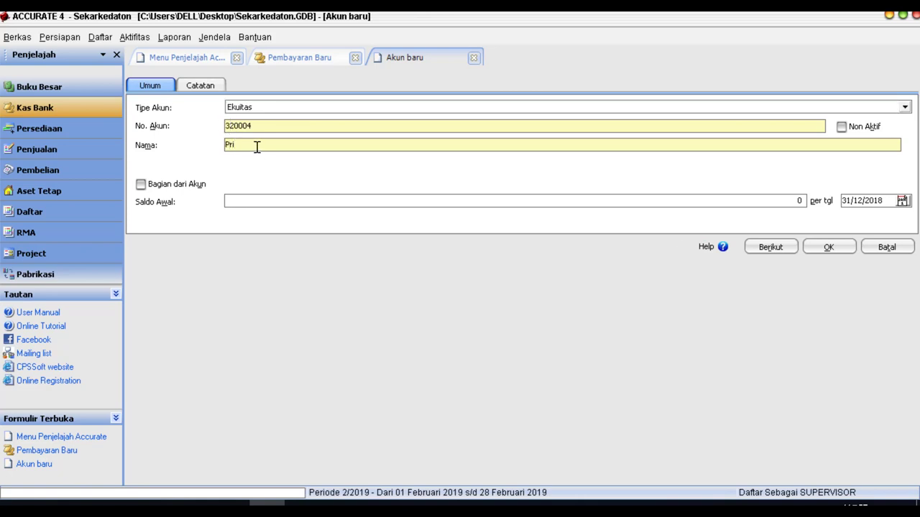
pyautogui.click(826, 247)
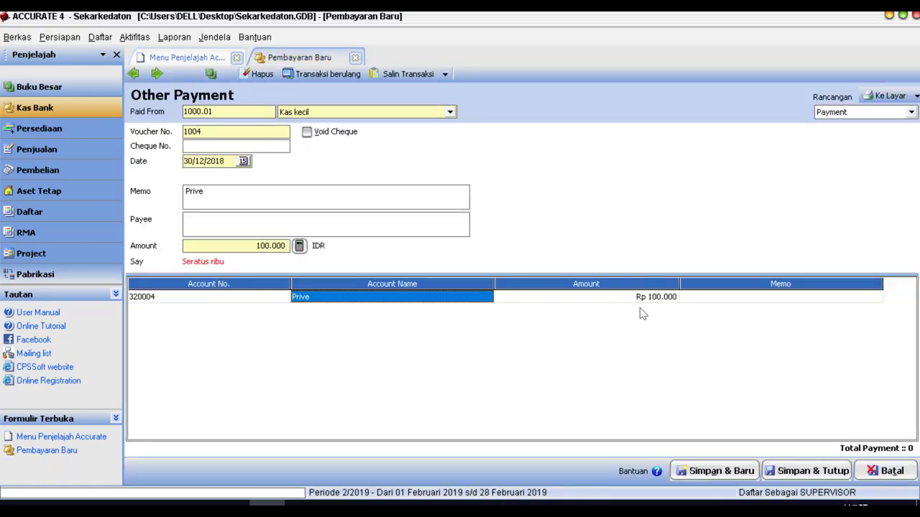
# Save the Prive payment and start another from Kas kecil dated 31/12/2018, with memo Bunga Wesel and amount Rp 7.500.
pyautogui.click(709, 472)
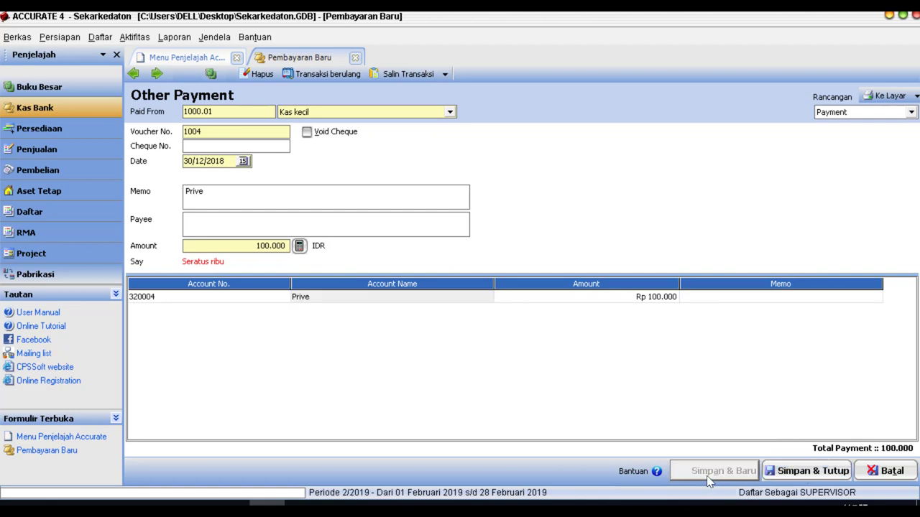
pyautogui.click(448, 113)
pyautogui.click(301, 143)
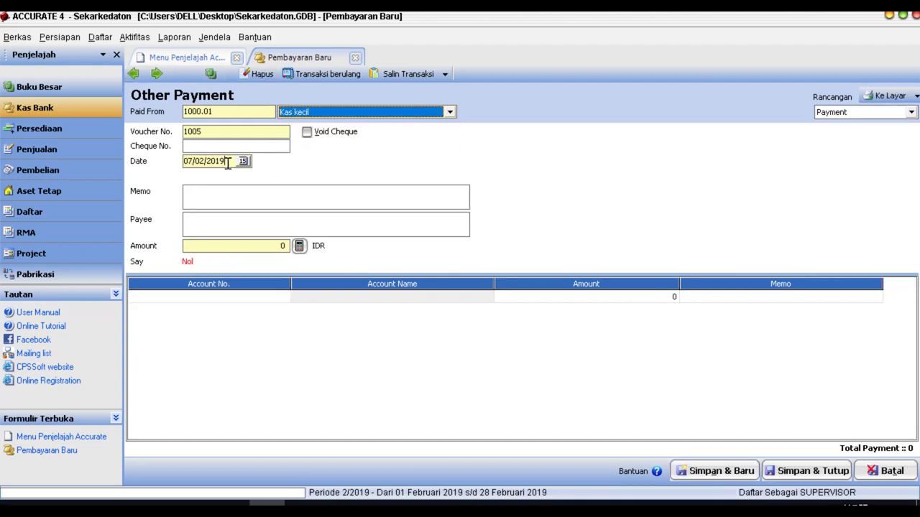
pyautogui.click(227, 163)
pyautogui.write('31/1')
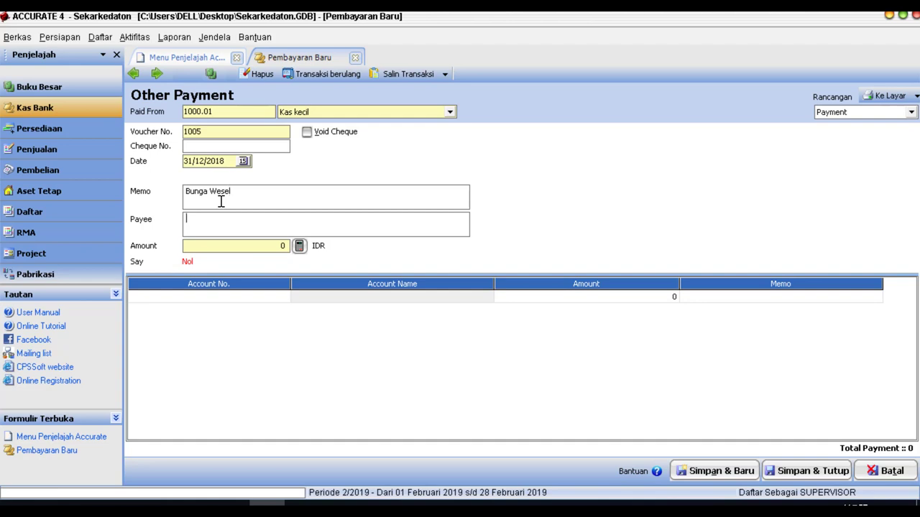
pyautogui.write('7500')
# Charge the Bunga Wesel payment to the Biaya Bunga Pinjaman Lainnya account (7200.01), and save and close it.
pyautogui.click(279, 301)
pyautogui.click(283, 296)
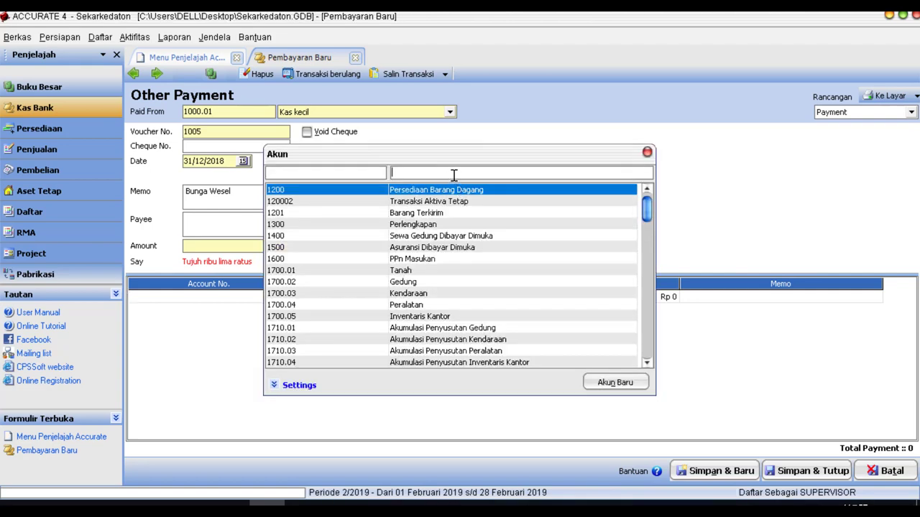
pyautogui.click(453, 173)
pyautogui.write('bung')
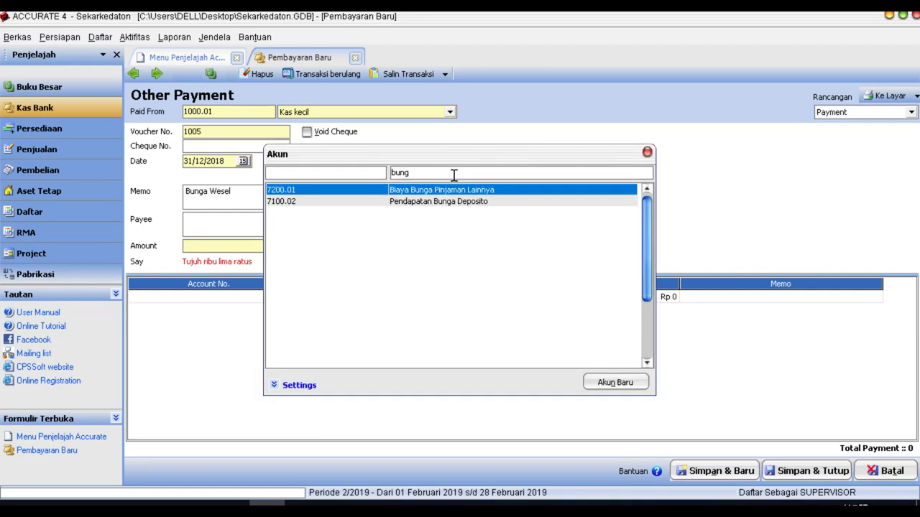
pyautogui.press('Return')
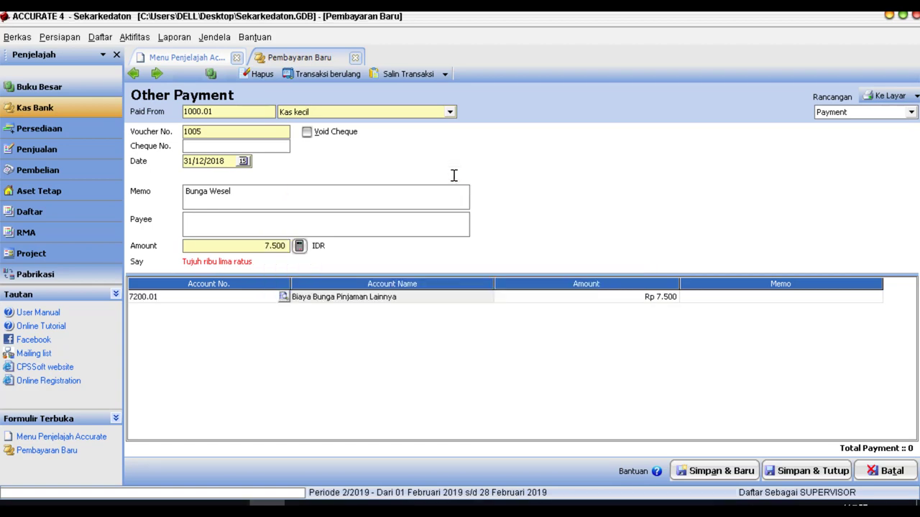
pyautogui.click(814, 470)
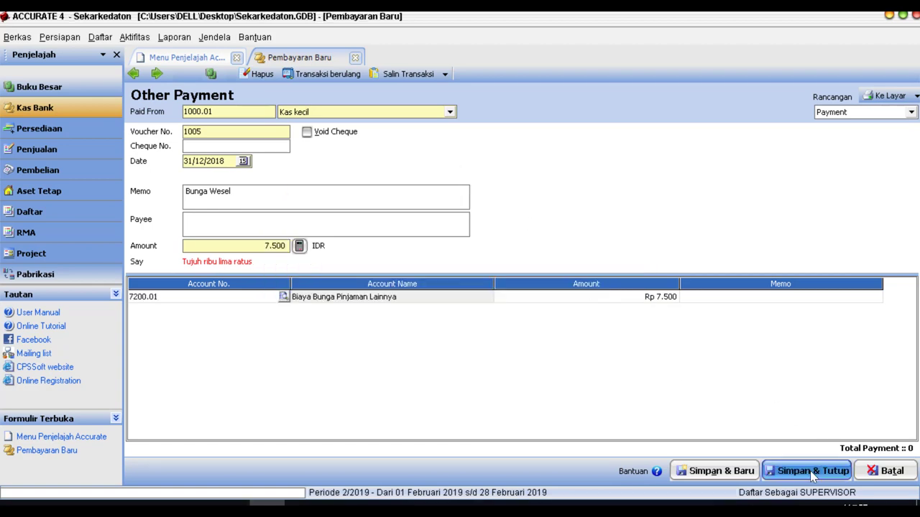
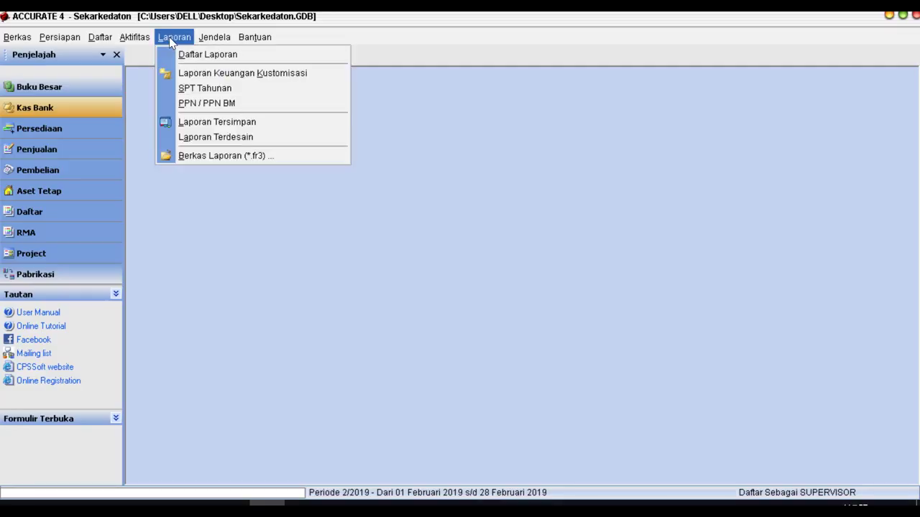
# Open the report parameters of Laba/Rugi (Standar) from the list of financial reports.
pyautogui.click(182, 52)
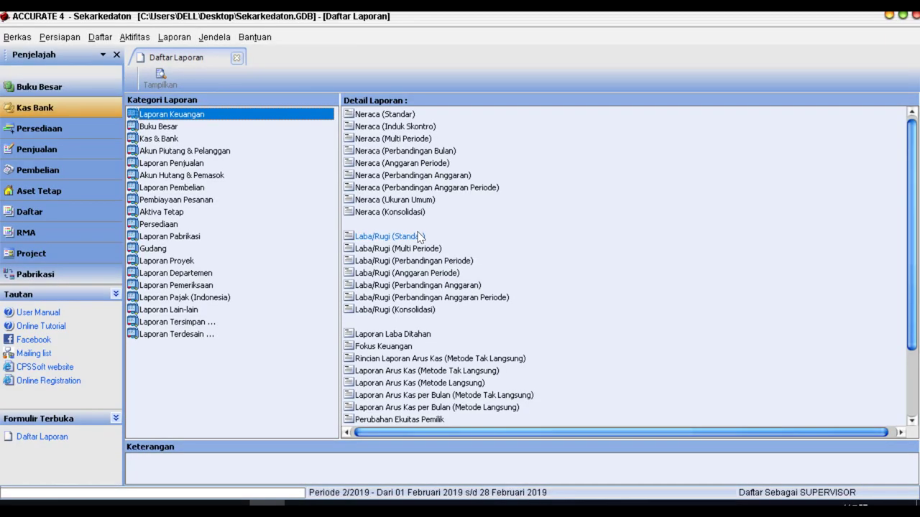
pyautogui.click(405, 238)
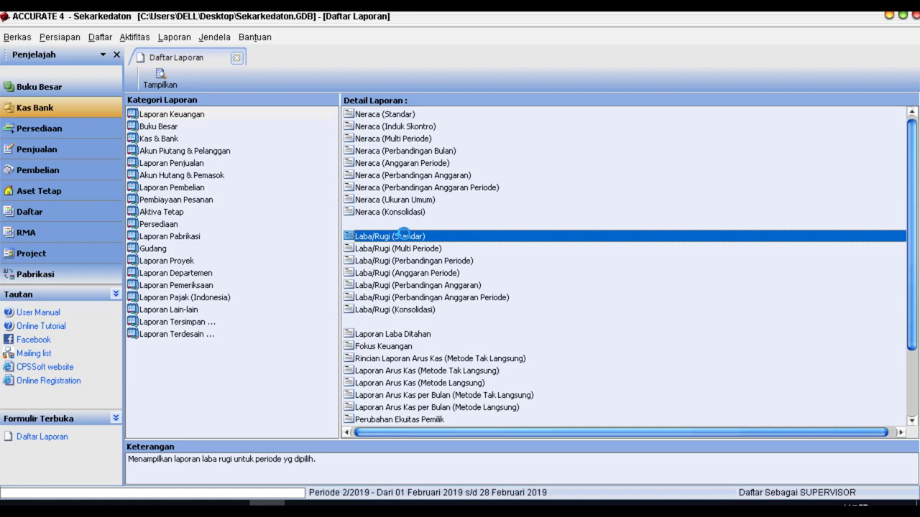
pyautogui.doubleClick(403, 235)
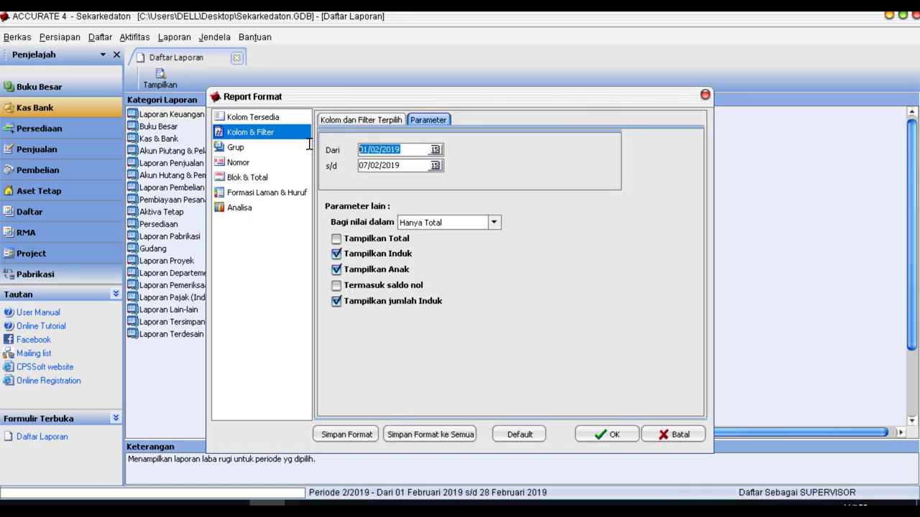
# Generate the Laba/Rugi (Standar) report for 01/12/2018 to 31/12/2018 and review its income and expense lines.
pyautogui.write('01')
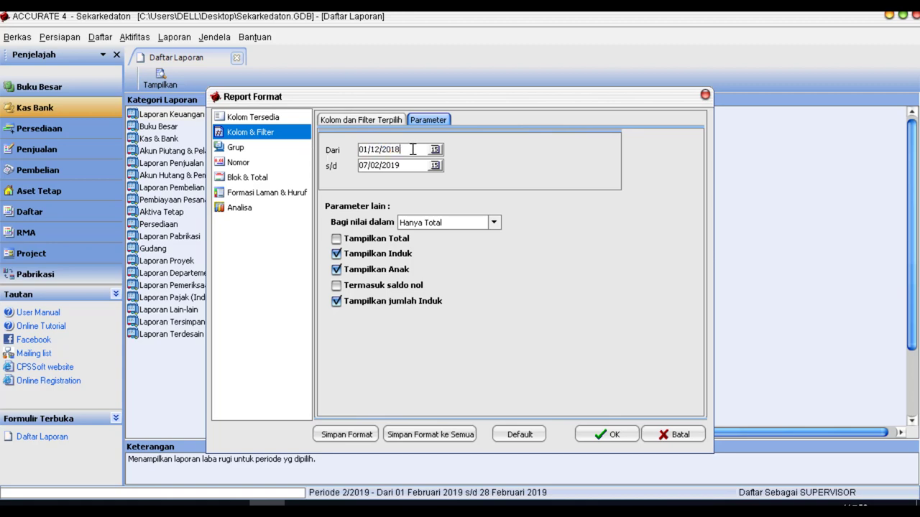
pyautogui.moveTo(413, 149); pyautogui.dragTo(317, 151)
pyautogui.hotkey('ctrl', 'c')
pyautogui.moveTo(405, 166); pyautogui.dragTo(330, 167)
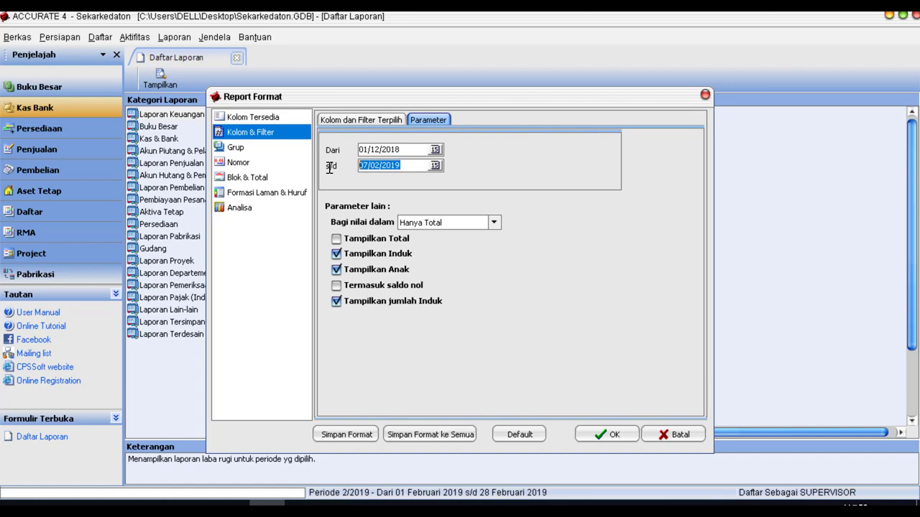
pyautogui.hotkey('ctrl', 'v')
pyautogui.click(434, 165)
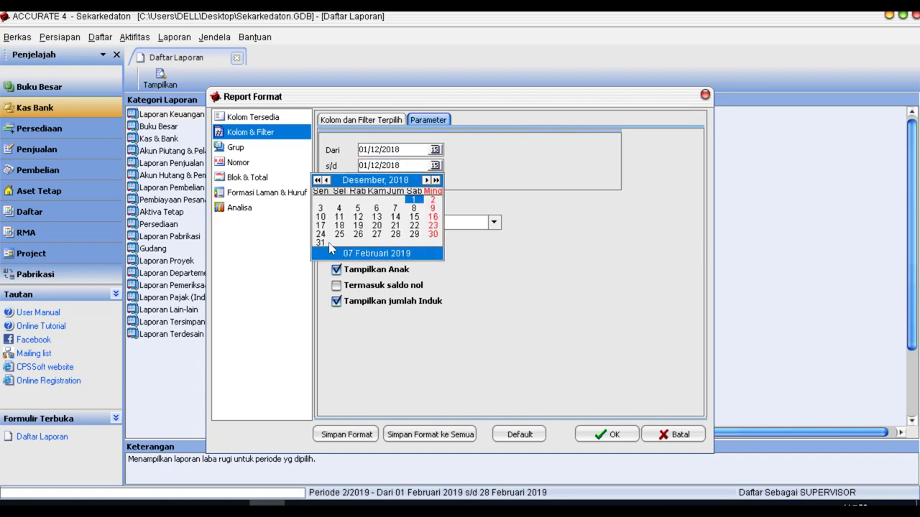
pyautogui.click(319, 239)
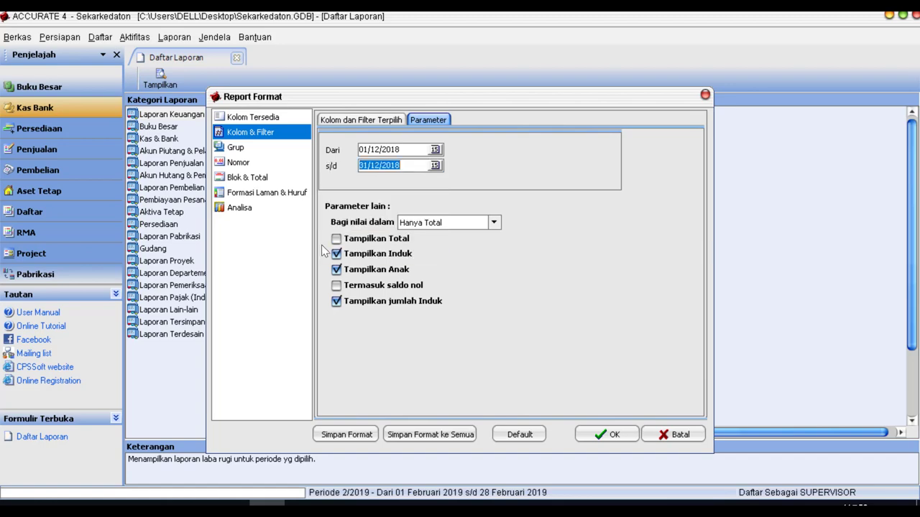
pyautogui.click(608, 434)
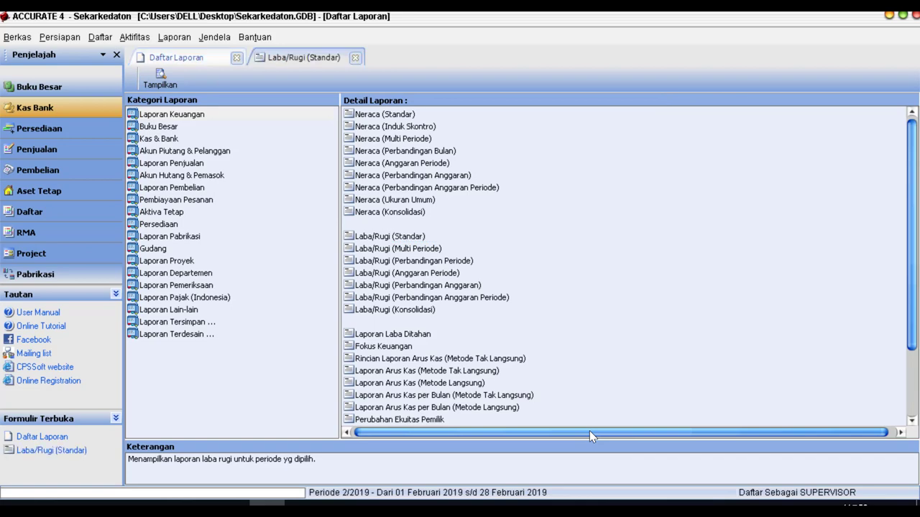
pyautogui.scroll(-3, 738, 326)
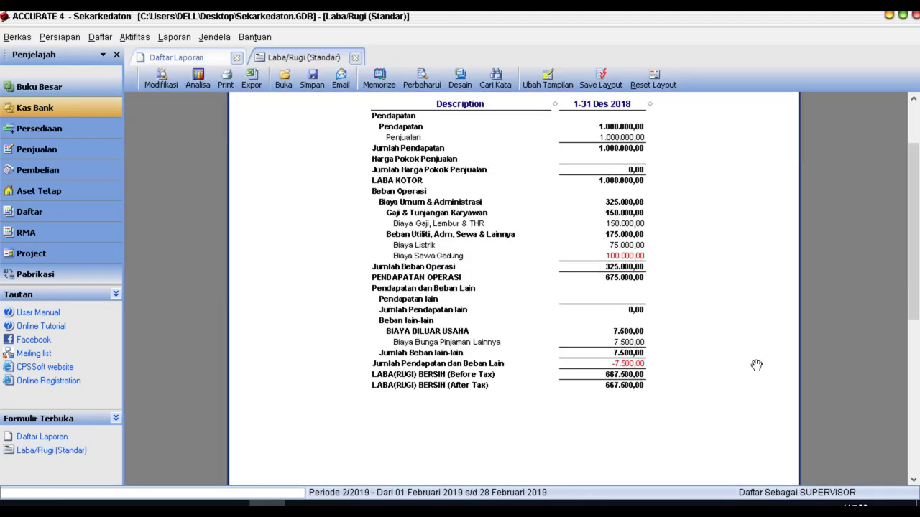
pyautogui.scroll(1, 702, 372)
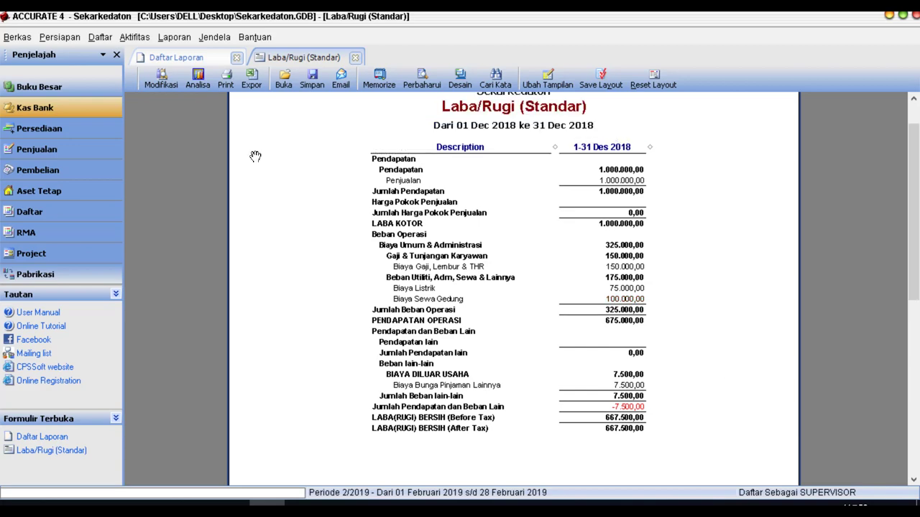
# Generate the Neraca (Induk Skontro) report as of 31/12/2018 with Tampilkan Anak enabled.
pyautogui.click(183, 57)
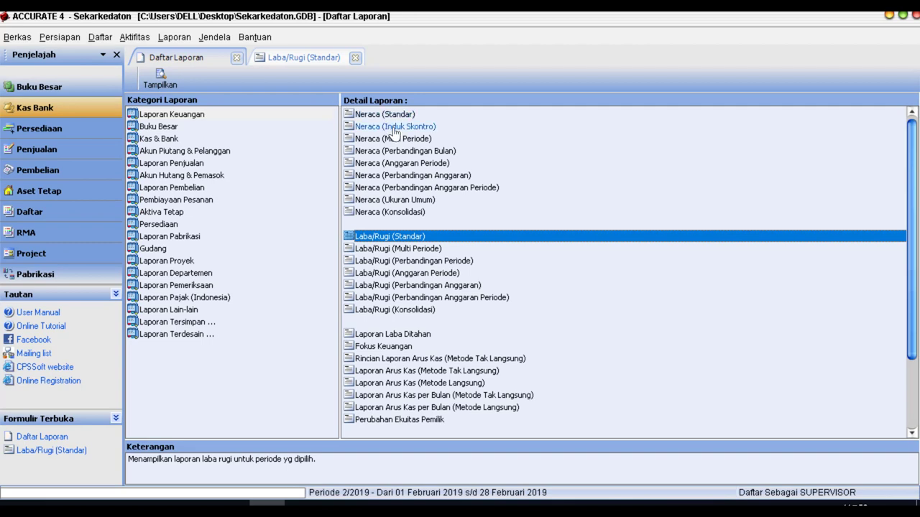
pyautogui.click(389, 126)
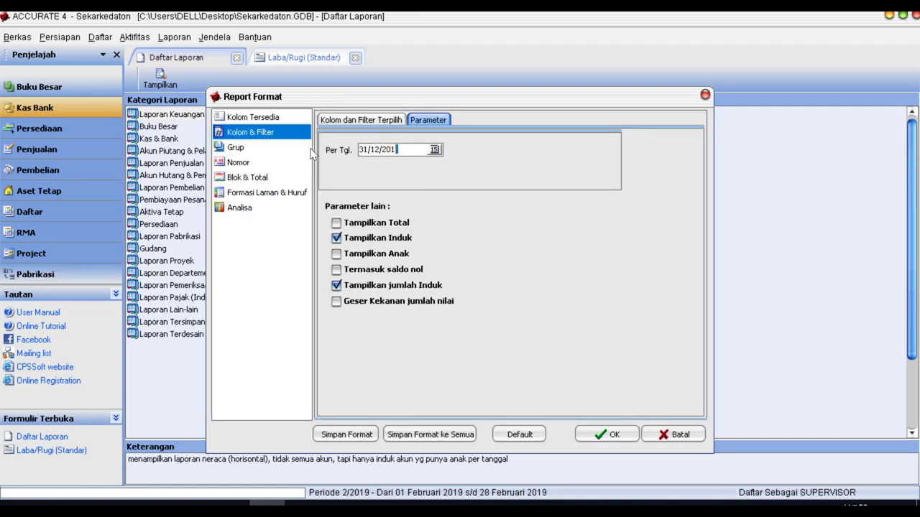
pyautogui.click(337, 255)
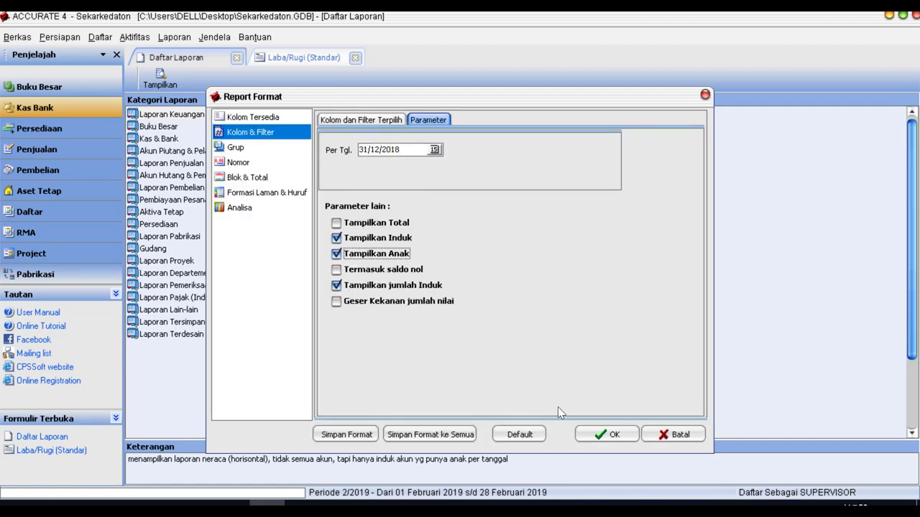
pyautogui.click(606, 435)
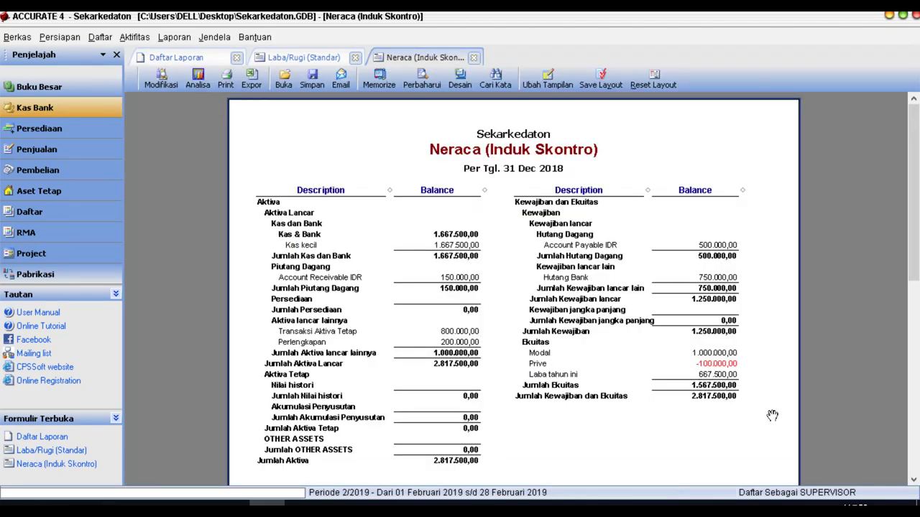
# Open Histori Buku Besar and bring up the fixed asset record behind the 07 Feb 19 FA Akuisisi entry.
pyautogui.scroll(-2, 771, 416)
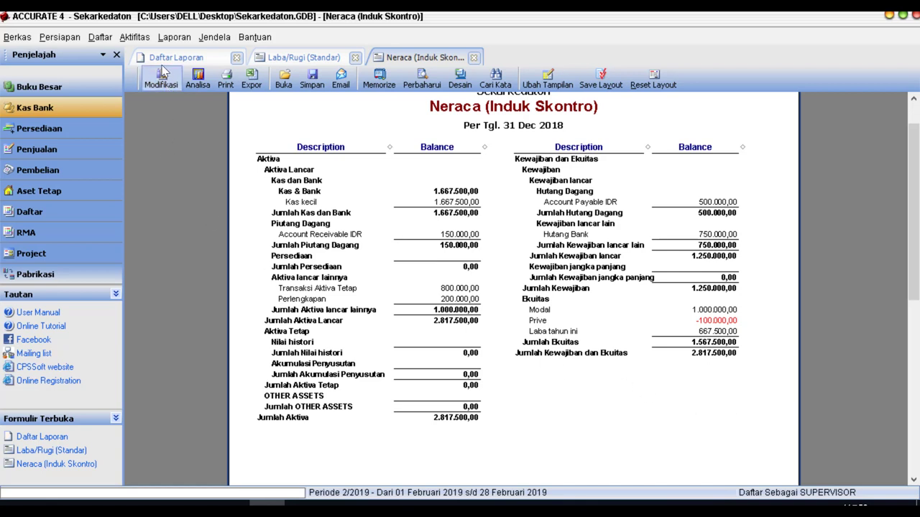
pyautogui.click(100, 37)
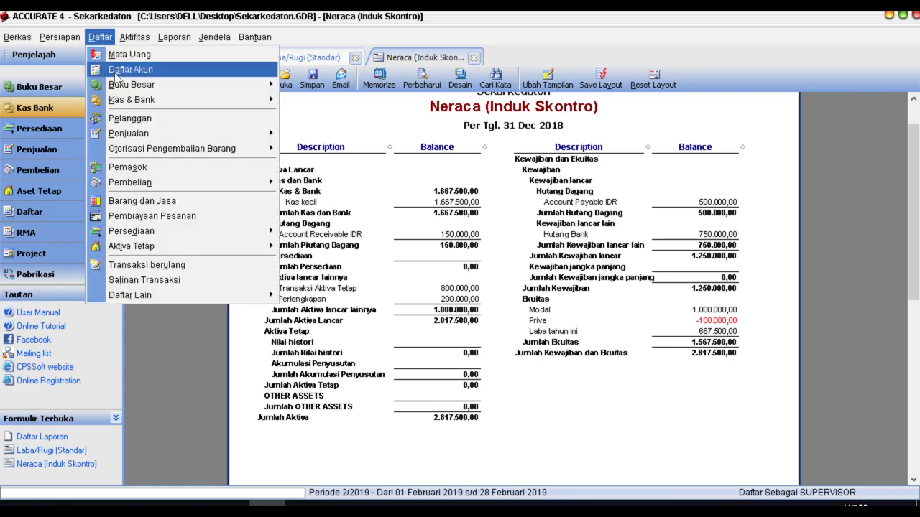
pyautogui.moveTo(260, 90)
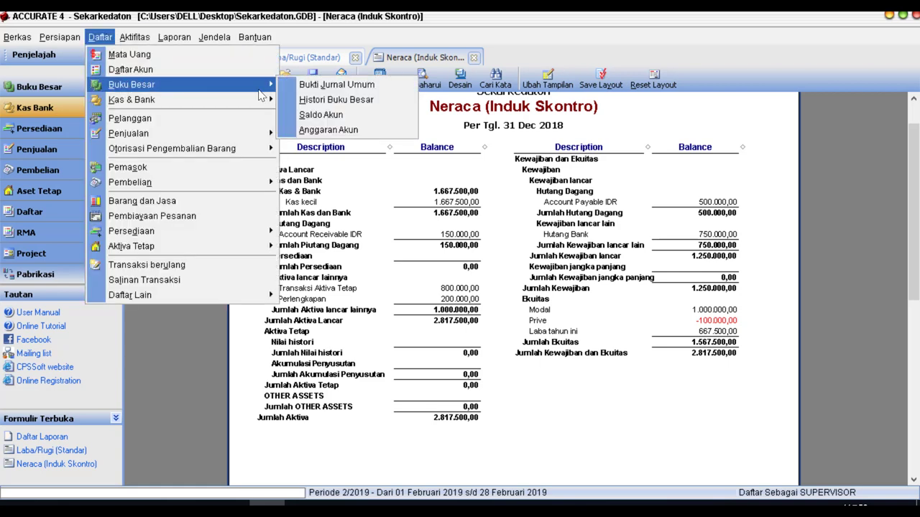
pyautogui.click(332, 100)
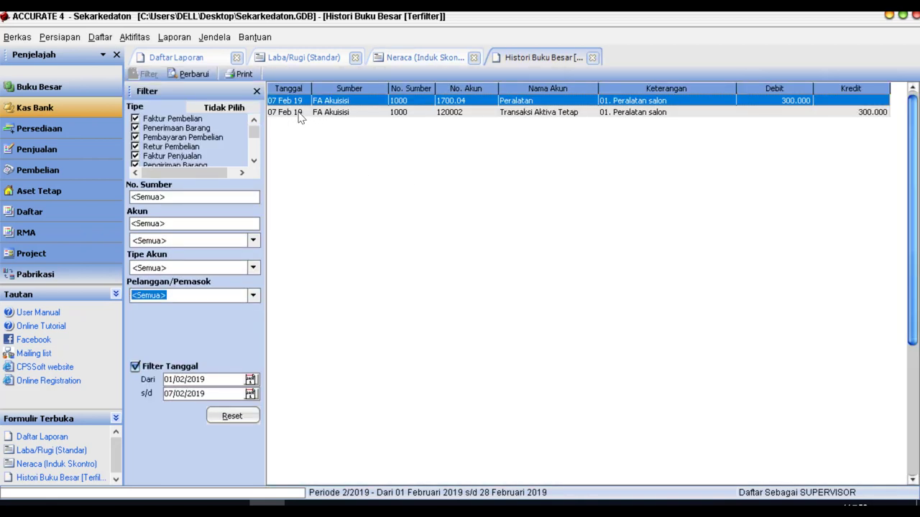
pyautogui.click(300, 113)
pyautogui.doubleClick(297, 113)
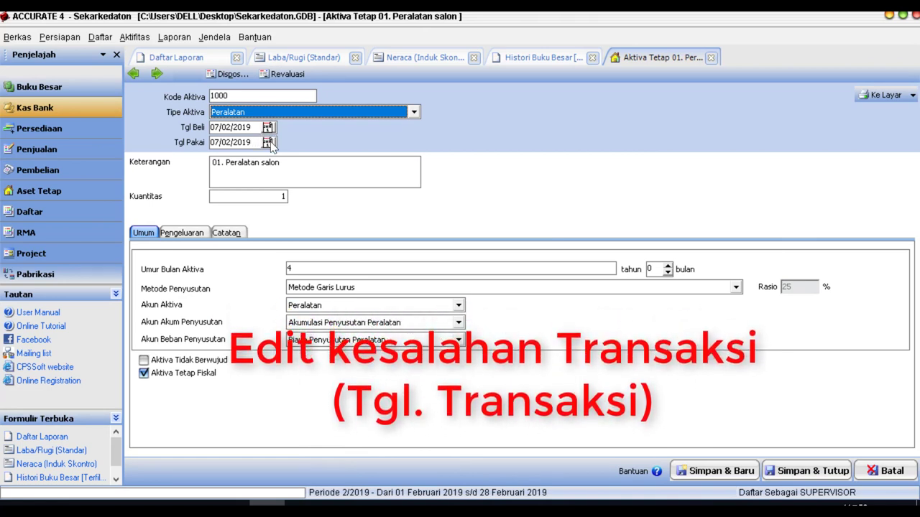
# Try to move the Tgl Beli of asset 1000 to December 2018 and agree to modify the asset.
pyautogui.click(268, 129)
pyautogui.click(268, 128)
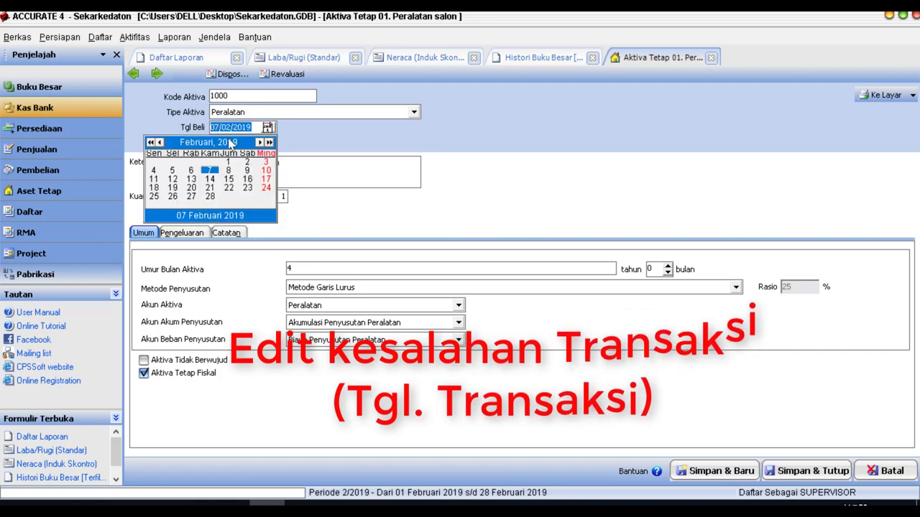
pyautogui.click(160, 142)
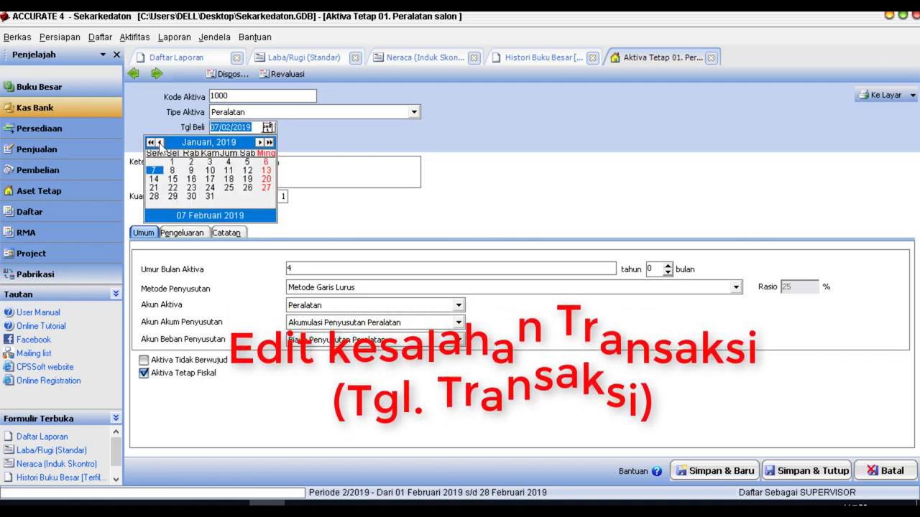
pyautogui.click(160, 142)
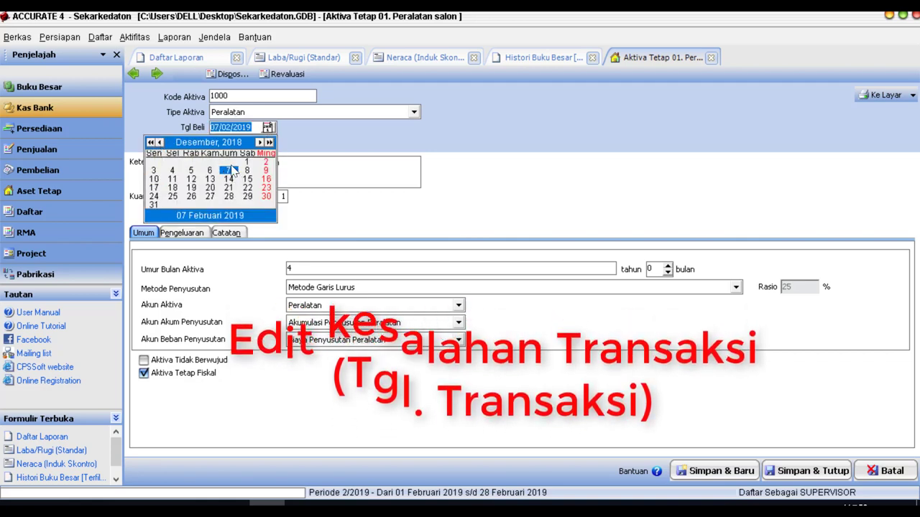
pyautogui.click(408, 268)
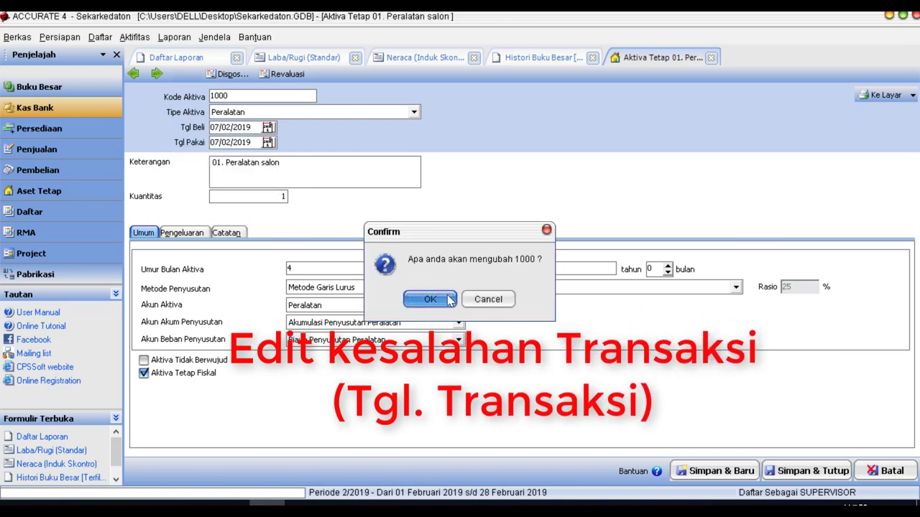
pyautogui.click(432, 299)
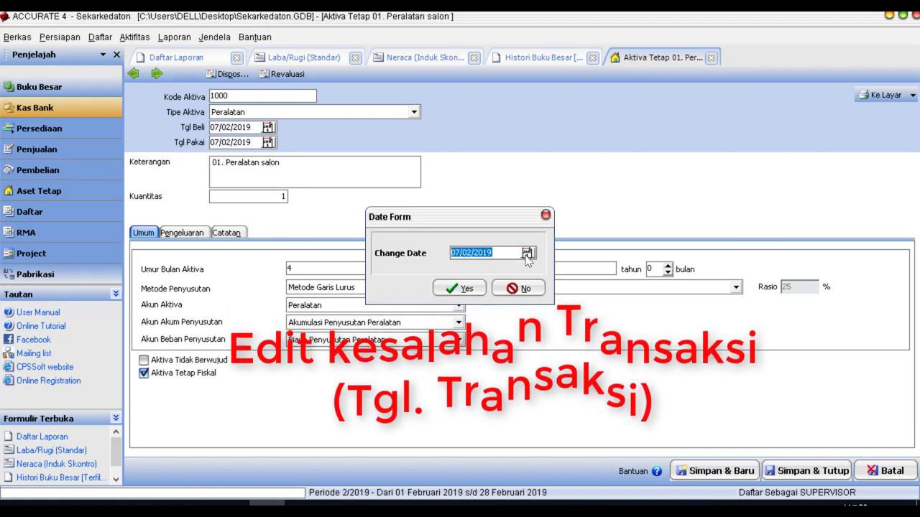
# Try to move the Change Date for the asset modification to December 2018.
pyautogui.click(526, 253)
pyautogui.click(418, 267)
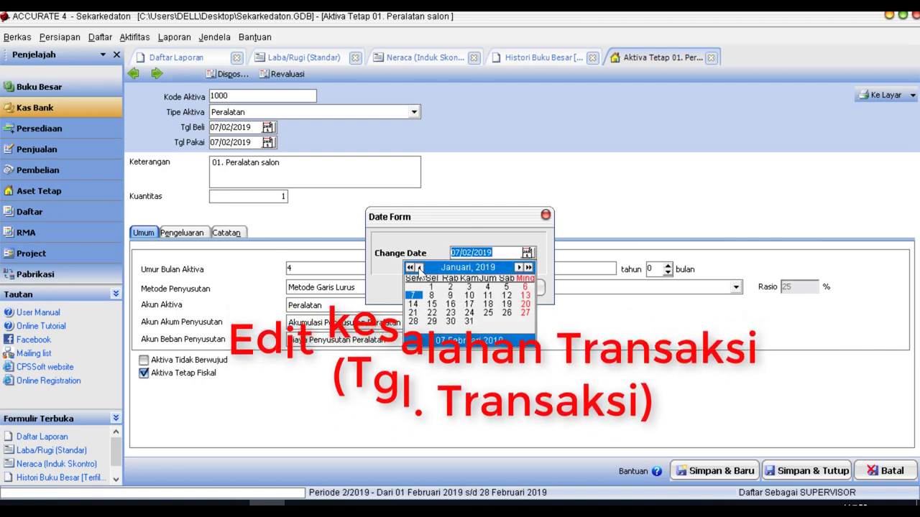
pyautogui.click(419, 267)
pyautogui.click(527, 289)
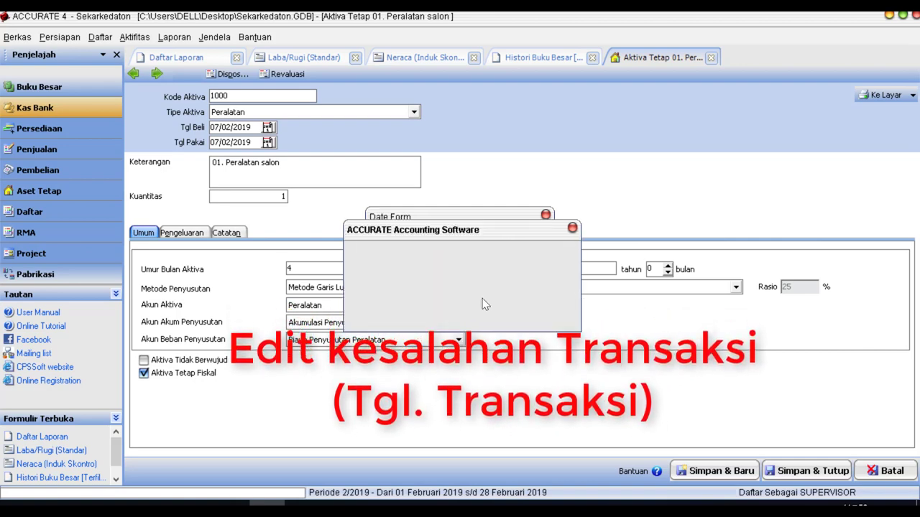
pyautogui.click(540, 317)
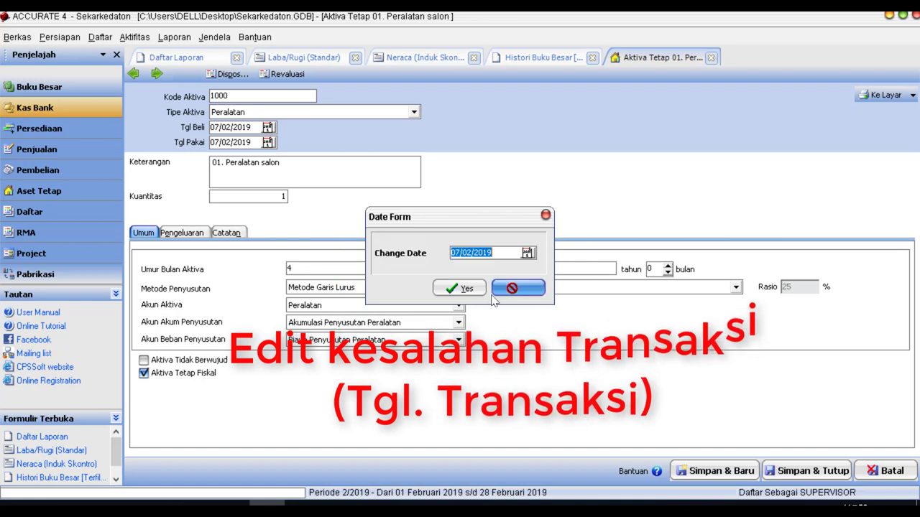
# Accept the Change Date, set both Tgl Beli and Tgl Pakai to 02/12/2018, and save and close the asset.
pyautogui.click(467, 289)
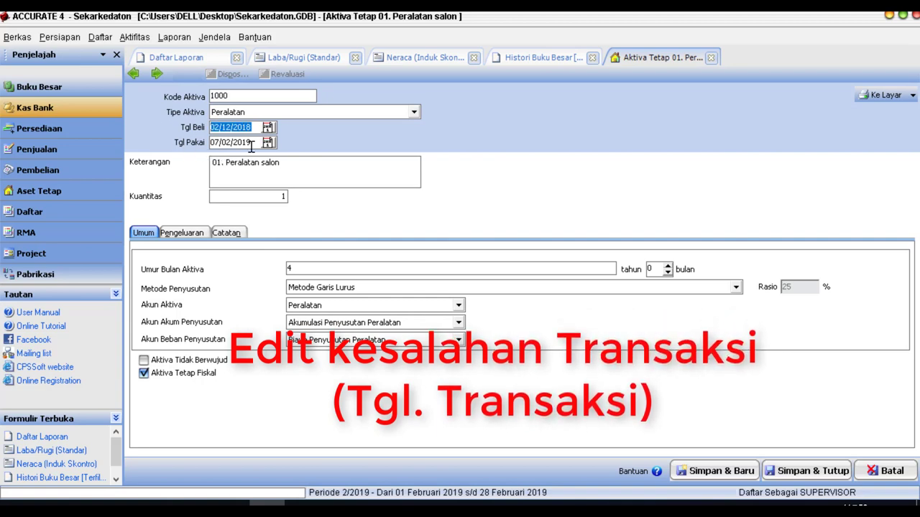
pyautogui.press('Tab')
pyautogui.write('02/12/2018')
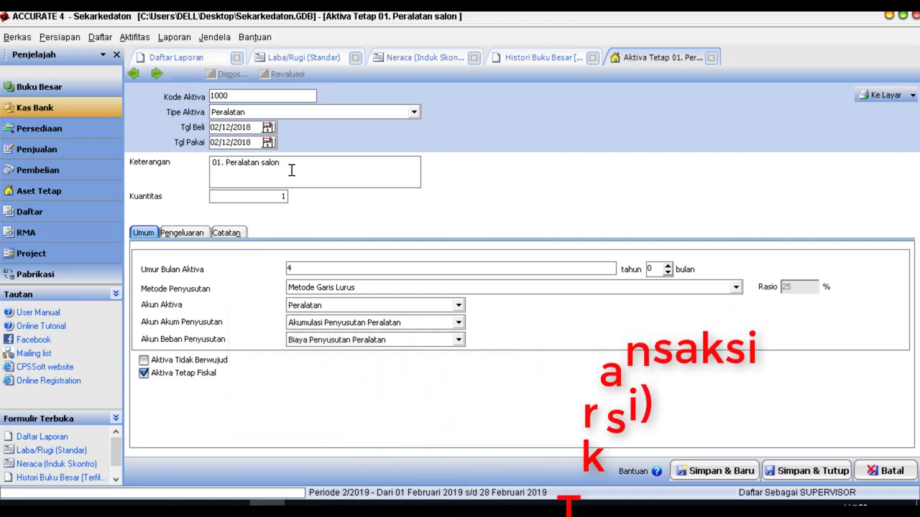
pyautogui.click(834, 476)
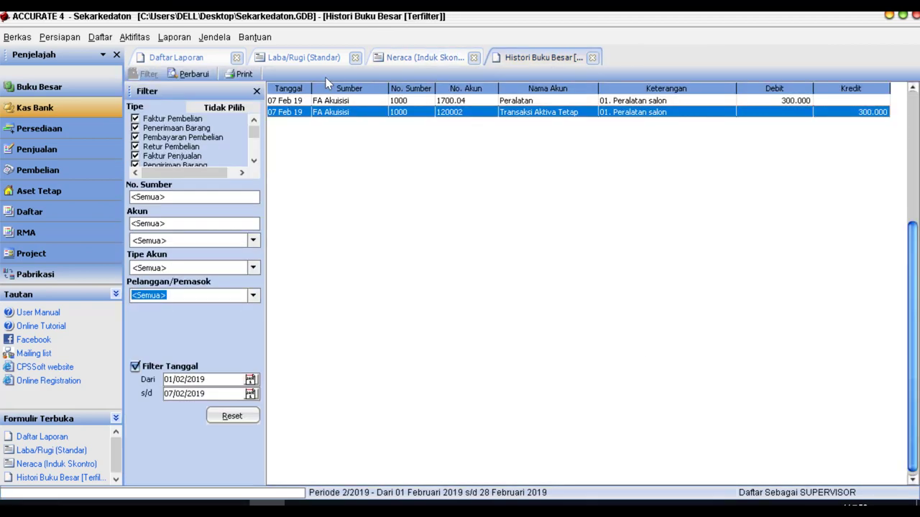
# Refresh the ledger history and the Neraca (Induk Skontro) report, and check the balance sheet's Peralatan line.
pyautogui.click(190, 74)
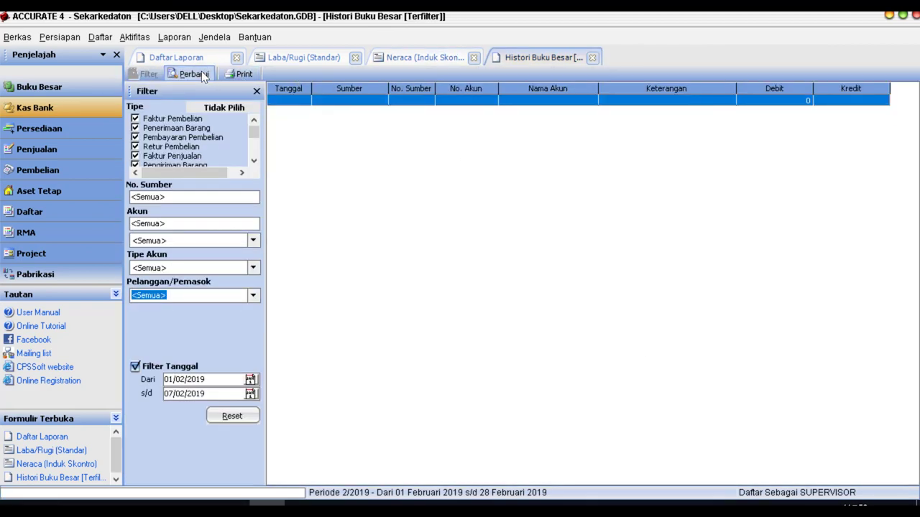
pyautogui.click(395, 59)
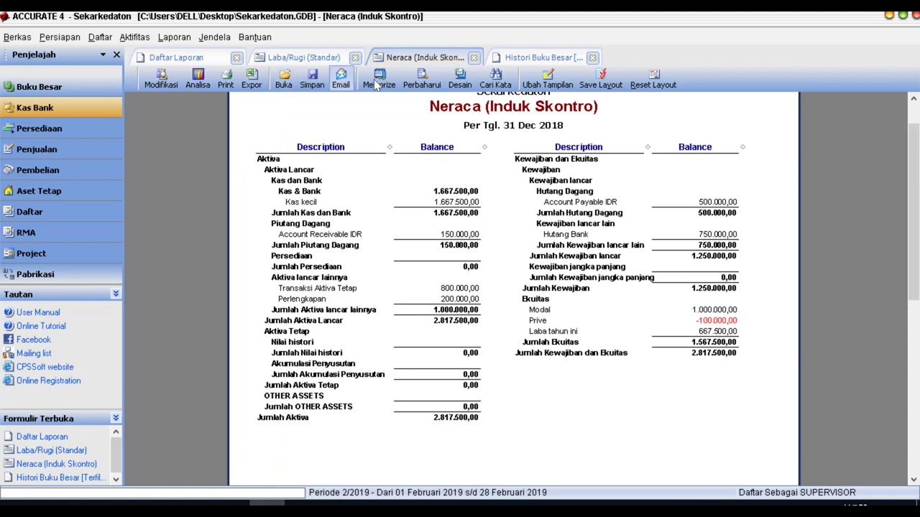
pyautogui.click(422, 79)
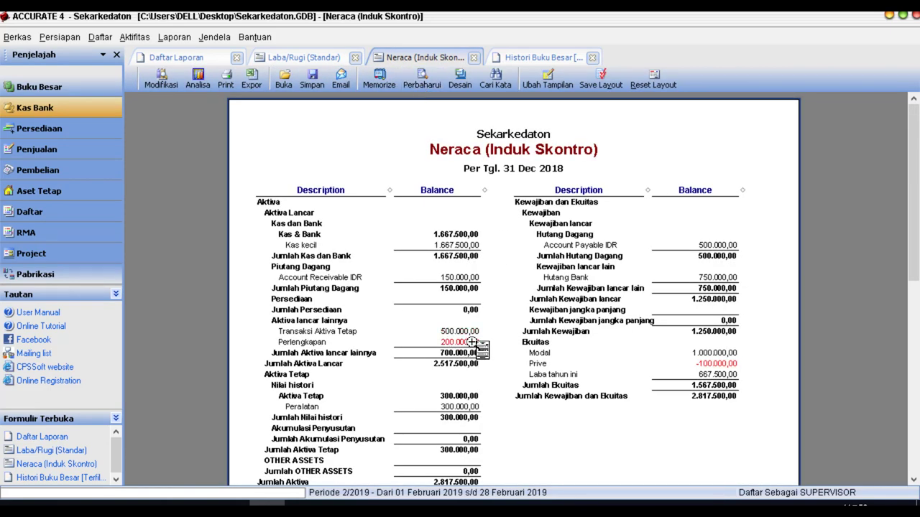
pyautogui.scroll(-1, 471, 342)
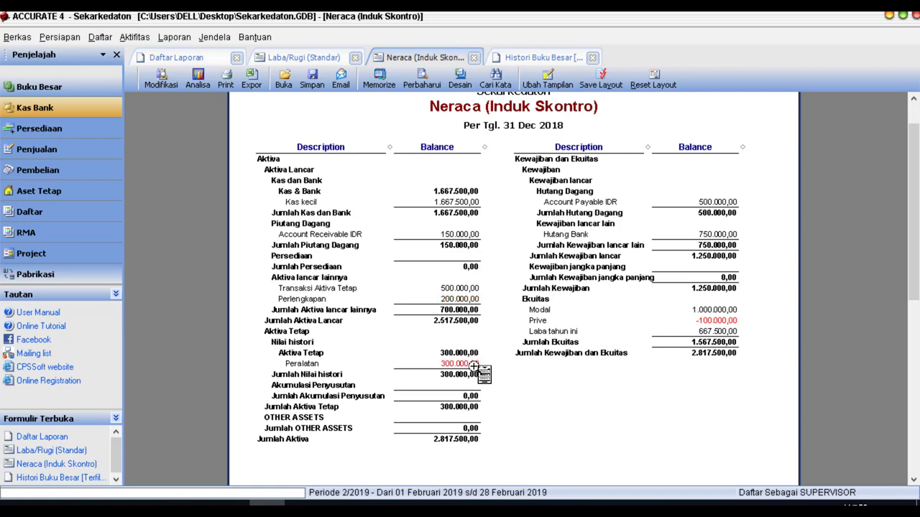
# Set the start date of the Histori Buku Besar date filter to 01/12/2018.
pyautogui.click(545, 57)
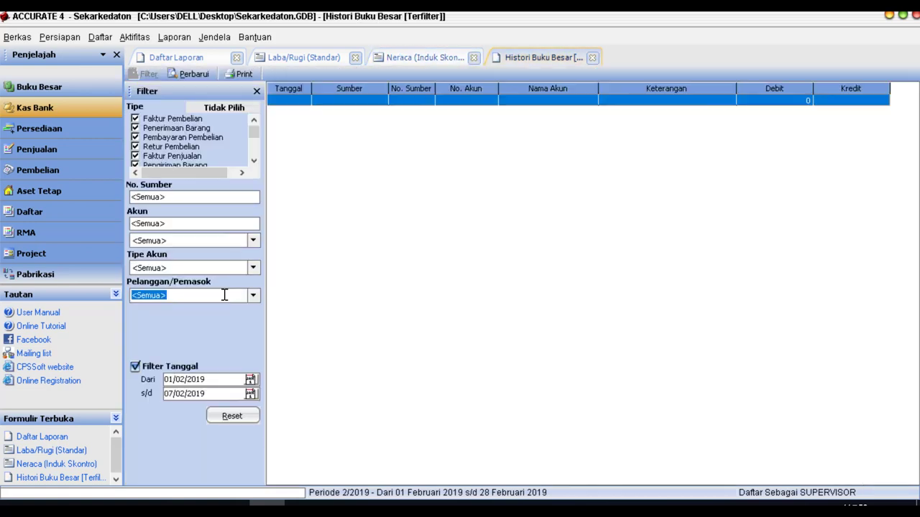
pyautogui.click(250, 379)
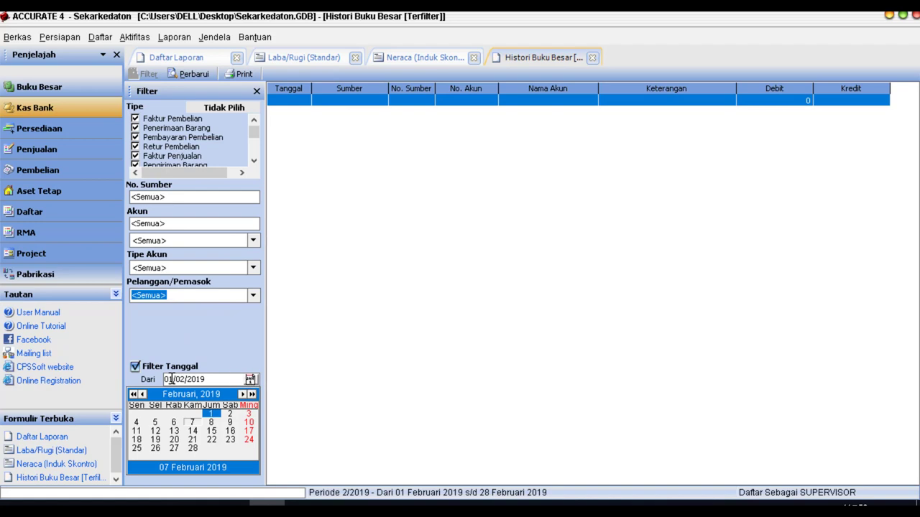
pyautogui.click(256, 399)
pyautogui.click(250, 379)
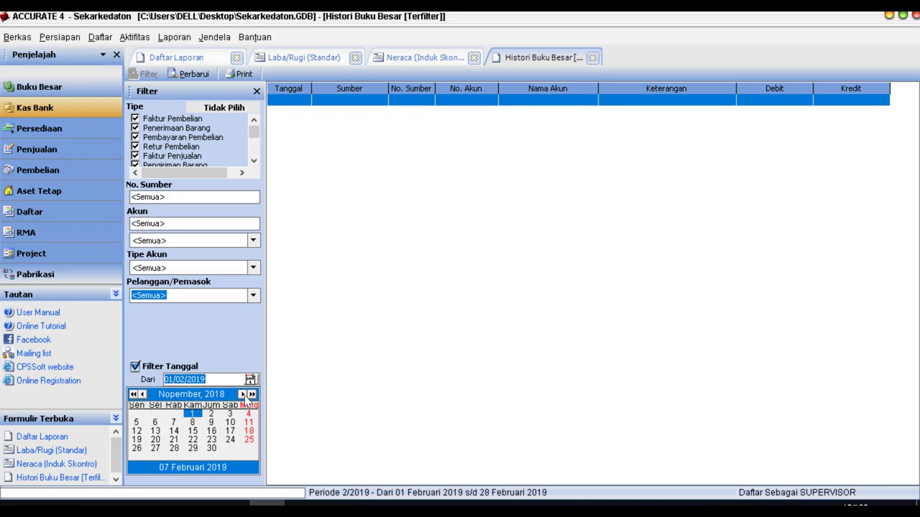
pyautogui.click(231, 413)
pyautogui.click(250, 394)
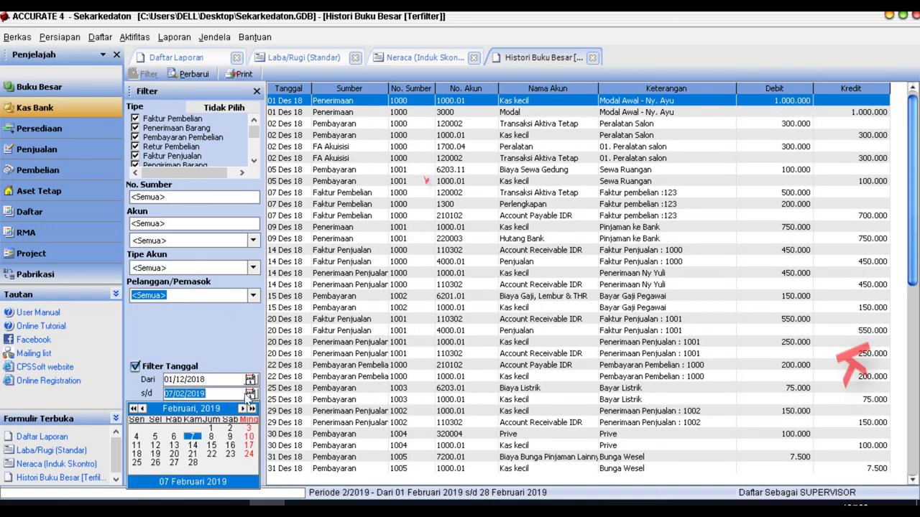
# Check the December 2018 ledger entries one transaction date at a time against the case, and close Histori Buku Besar.
pyautogui.click(287, 134)
pyautogui.click(290, 103)
pyautogui.click(291, 125)
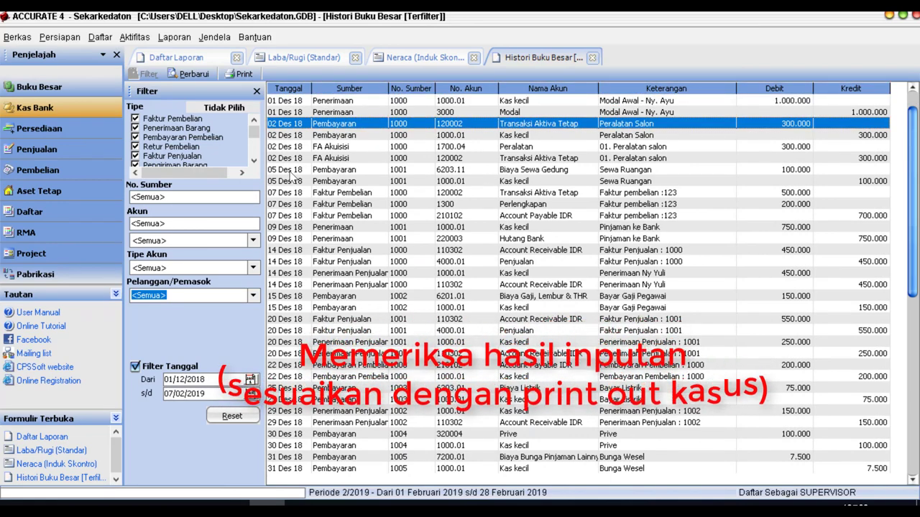
pyautogui.click(291, 170)
pyautogui.click(284, 194)
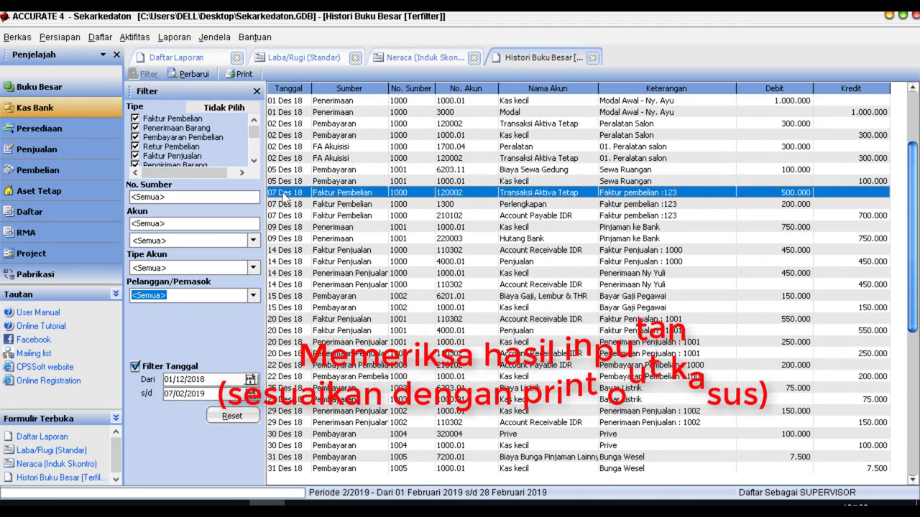
pyautogui.click(279, 227)
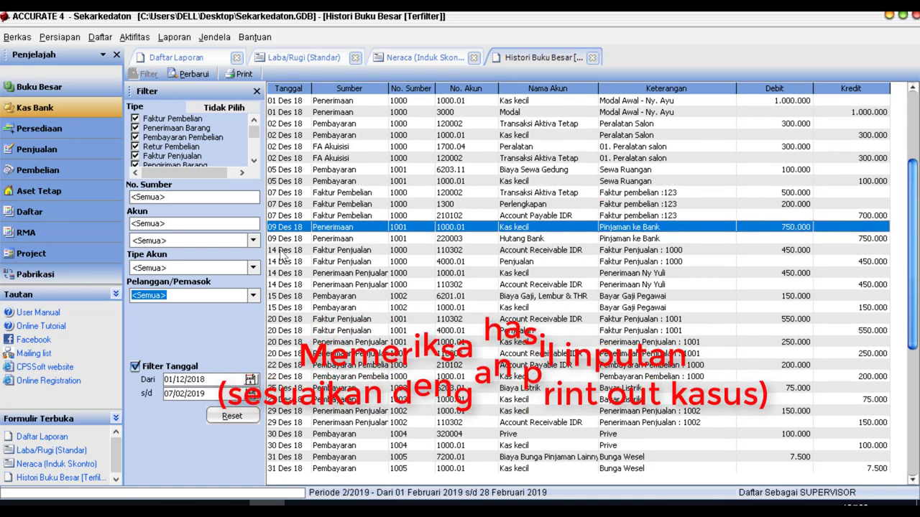
pyautogui.click(282, 252)
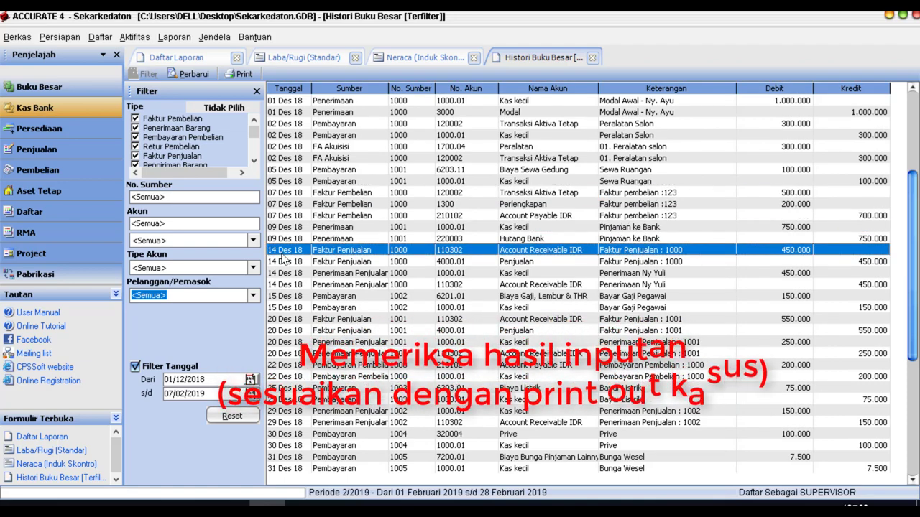
pyautogui.click(284, 298)
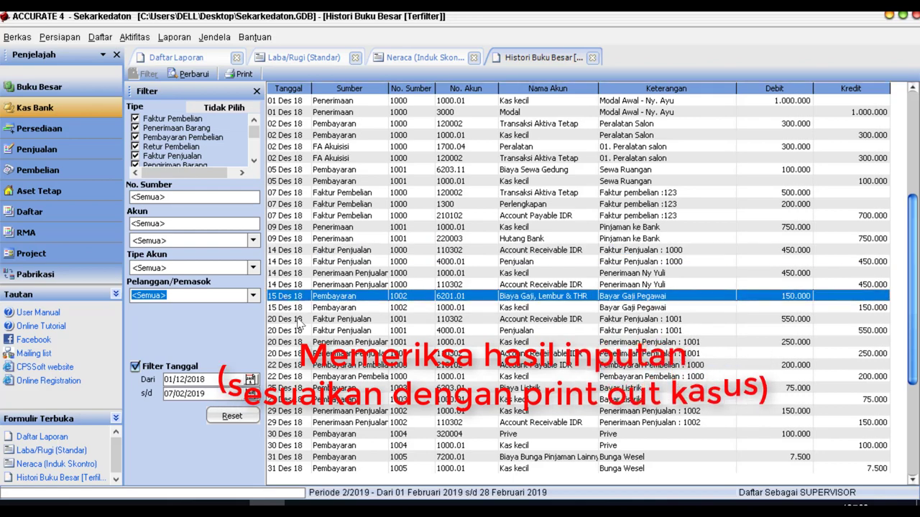
pyautogui.click(290, 321)
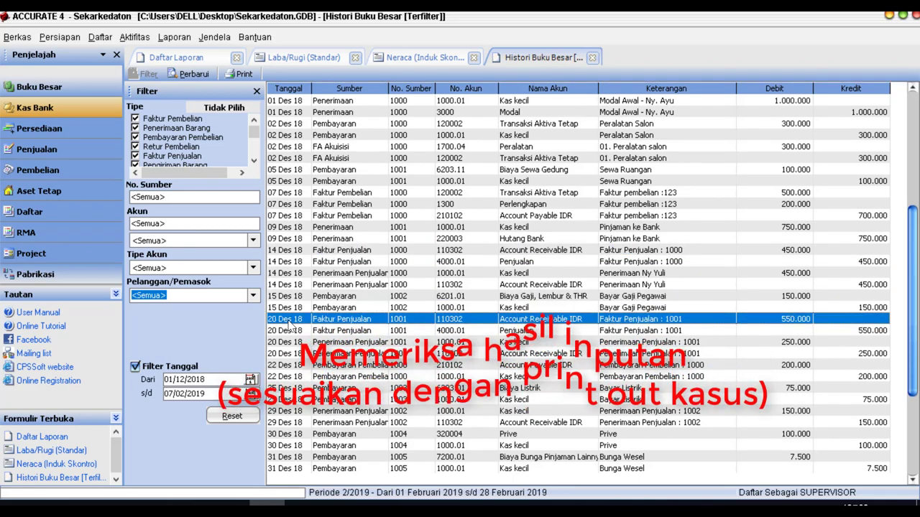
pyautogui.click(286, 367)
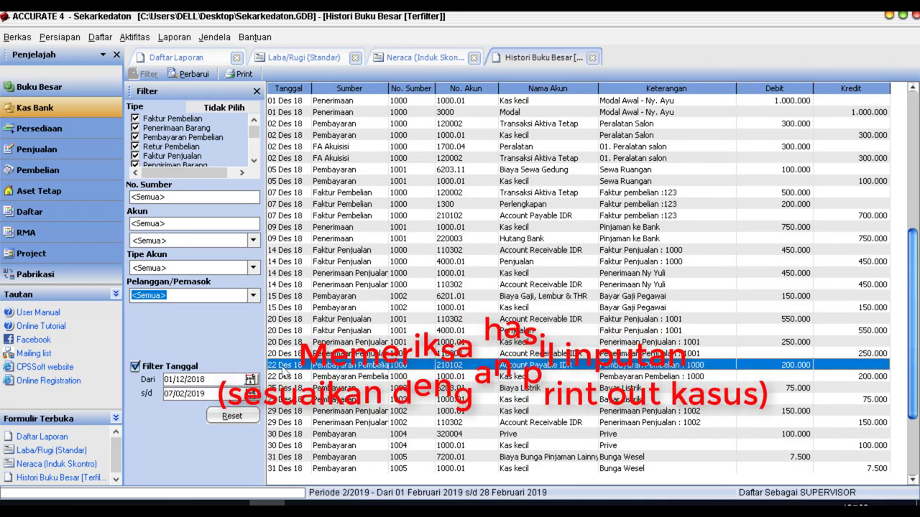
pyautogui.click(286, 388)
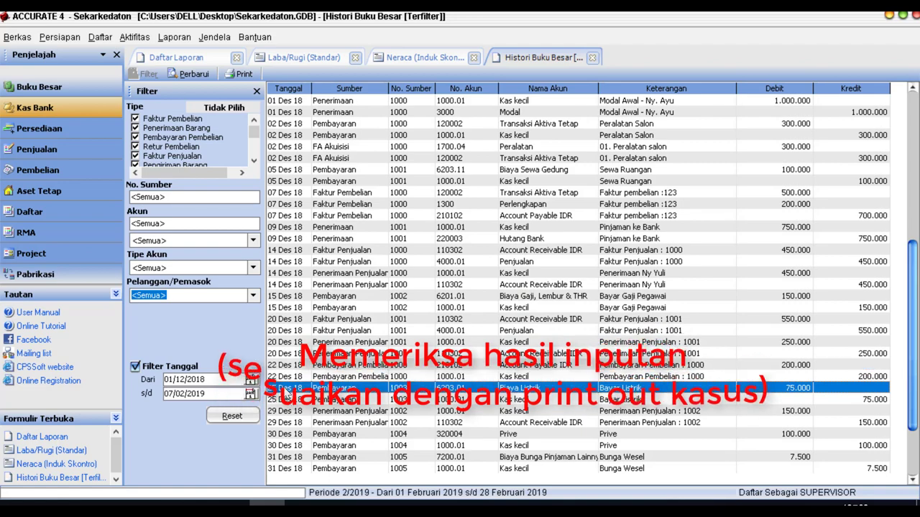
pyautogui.click(286, 411)
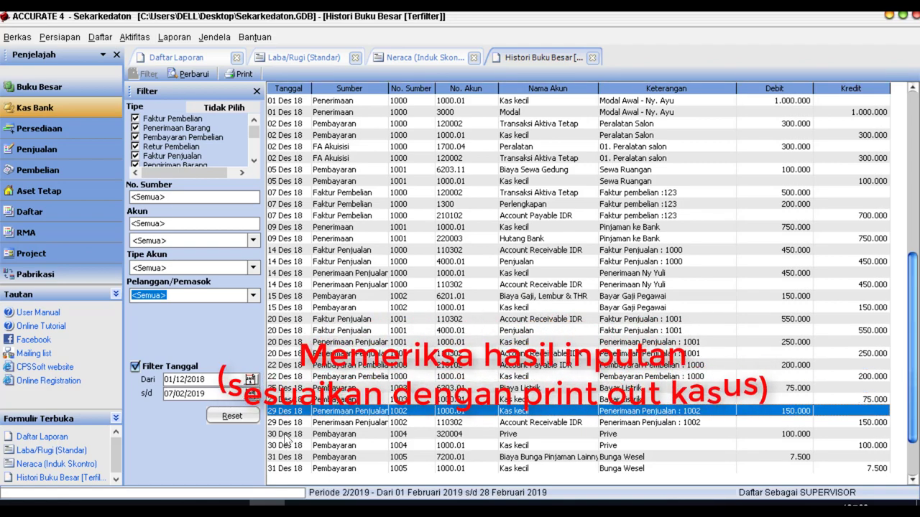
pyautogui.click(287, 435)
pyautogui.click(291, 457)
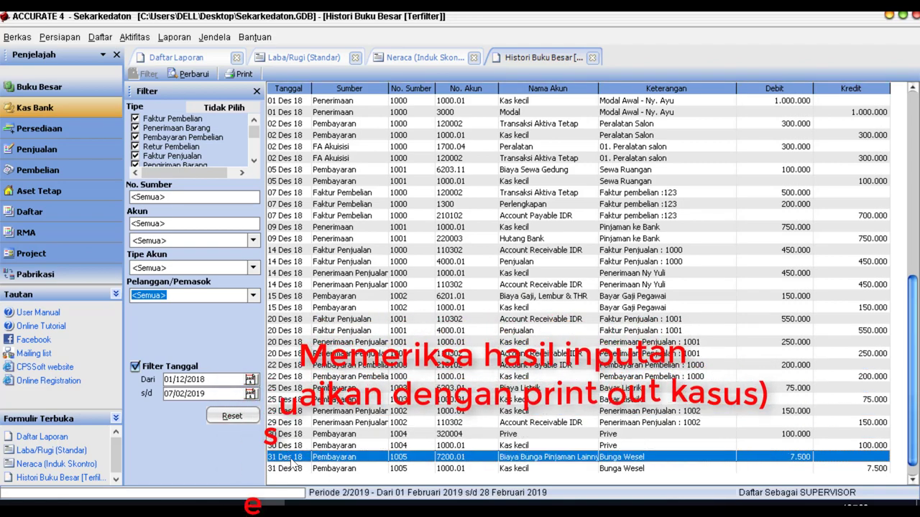
pyautogui.click(592, 58)
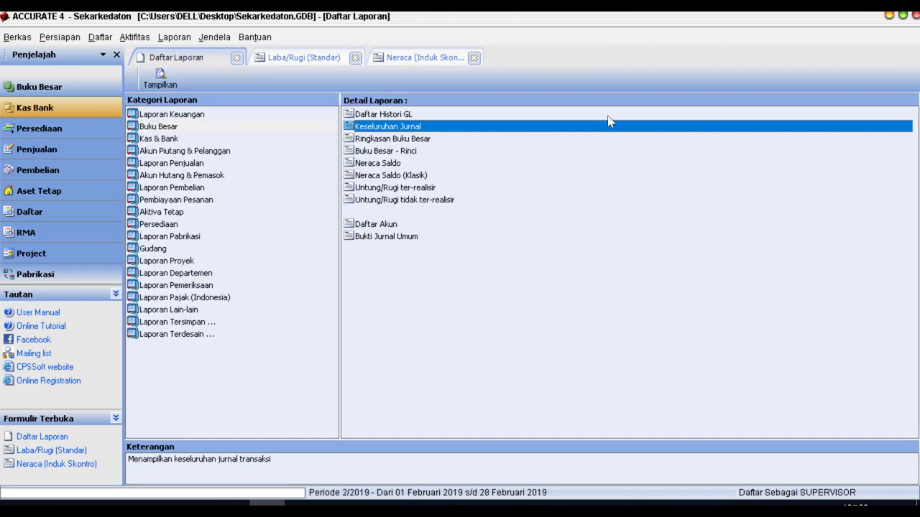
# Close the Neraca (Induk Skontro) and Laba/Rugi (Standar) reports and the Daftar Laporan window.
pyautogui.click(447, 57)
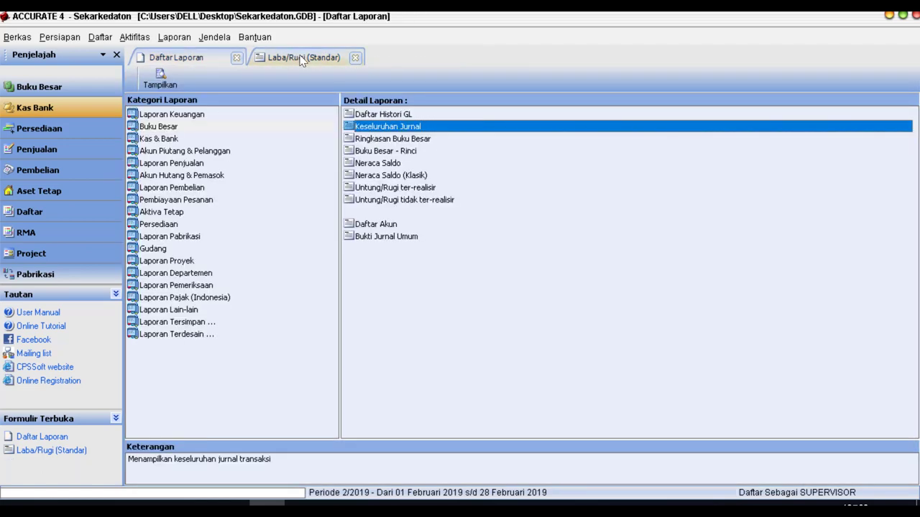
pyautogui.click(316, 60)
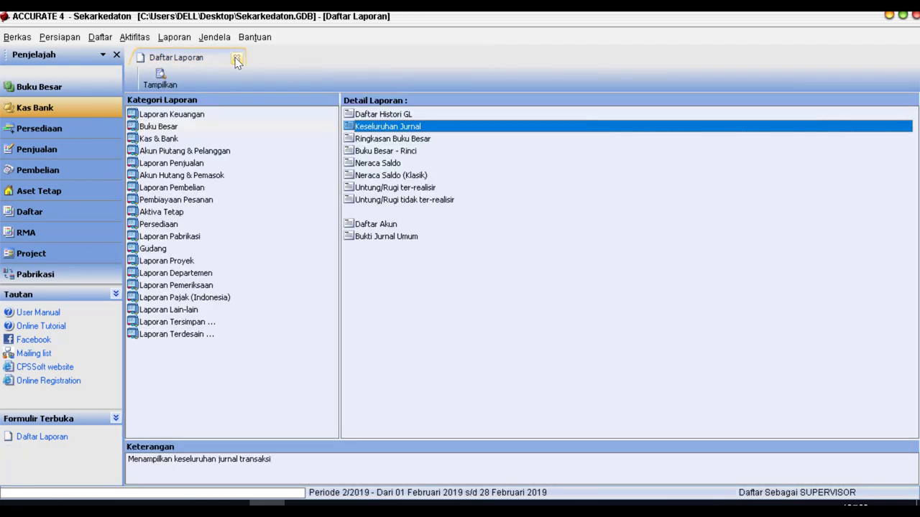
pyautogui.click(236, 57)
# Exit the program, confirming that the company is closed and declining the backup.
pyautogui.click(19, 39)
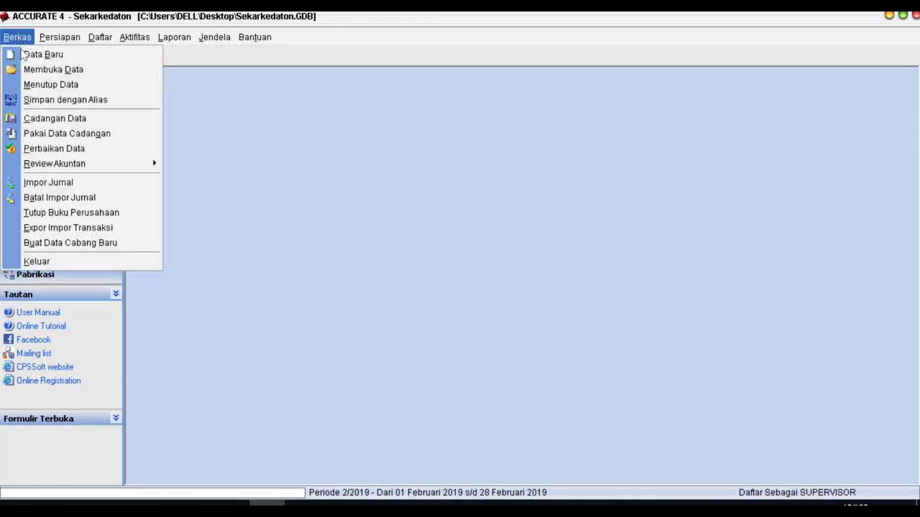
pyautogui.click(36, 262)
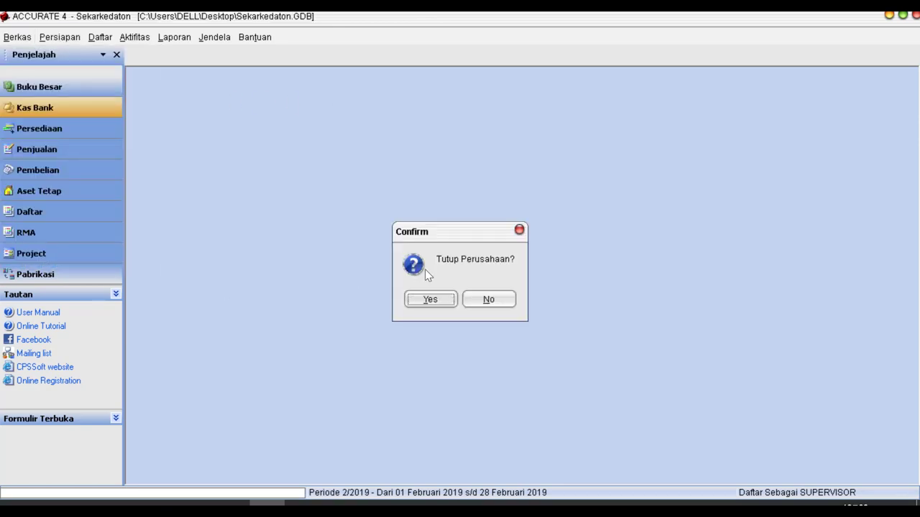
pyautogui.click(430, 300)
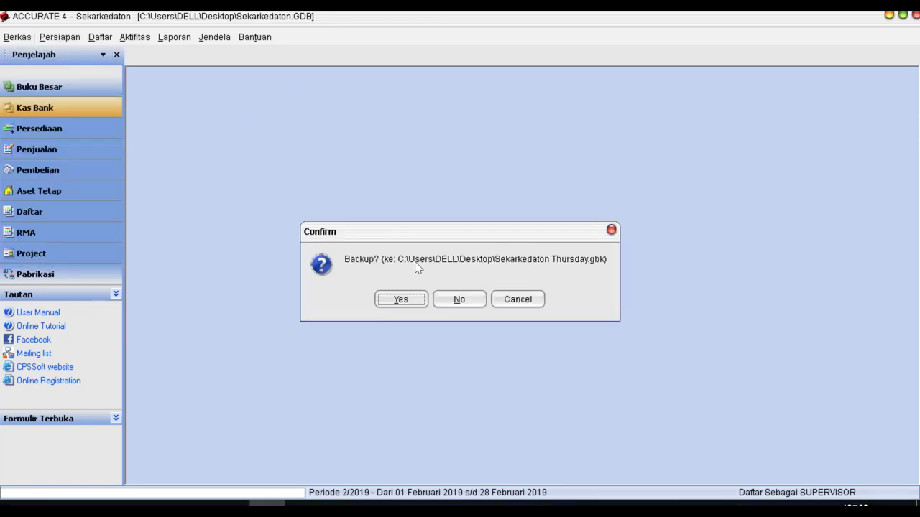
pyautogui.click(460, 300)
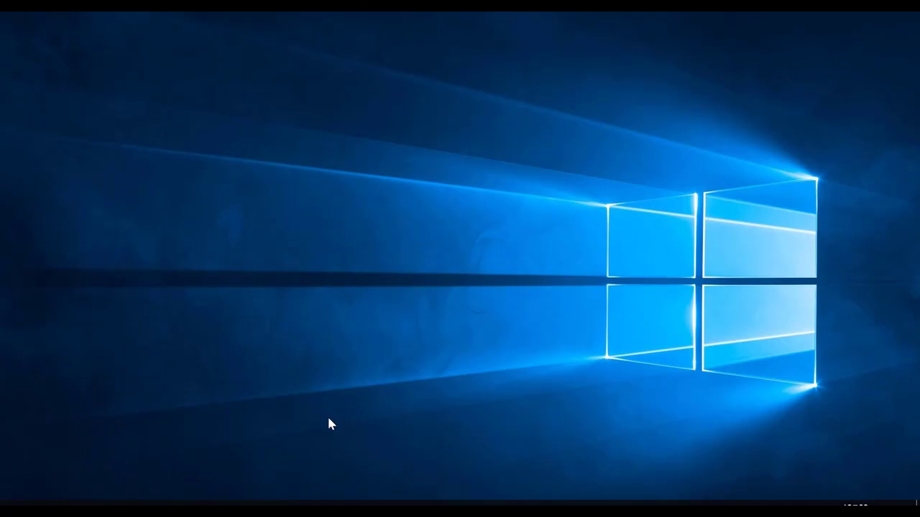